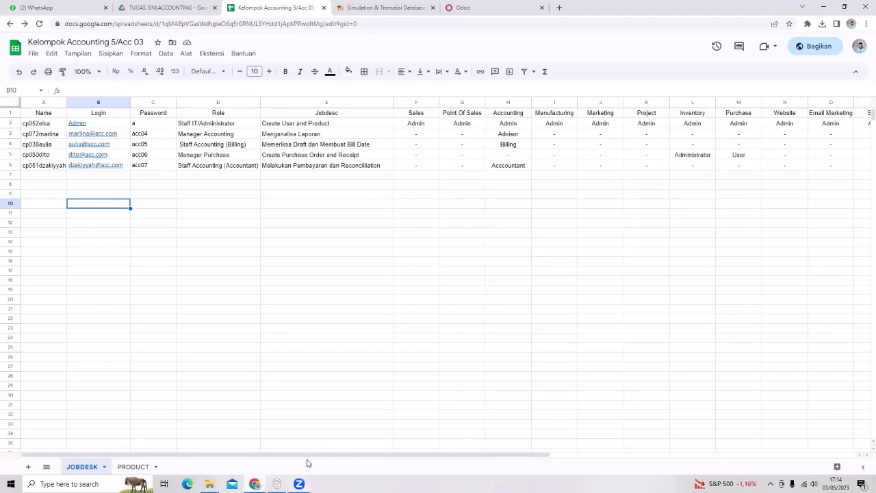
# Switch to Odoo and open the record import page for the Users list under Settings
pyautogui.hotkey('ctrl', '5')
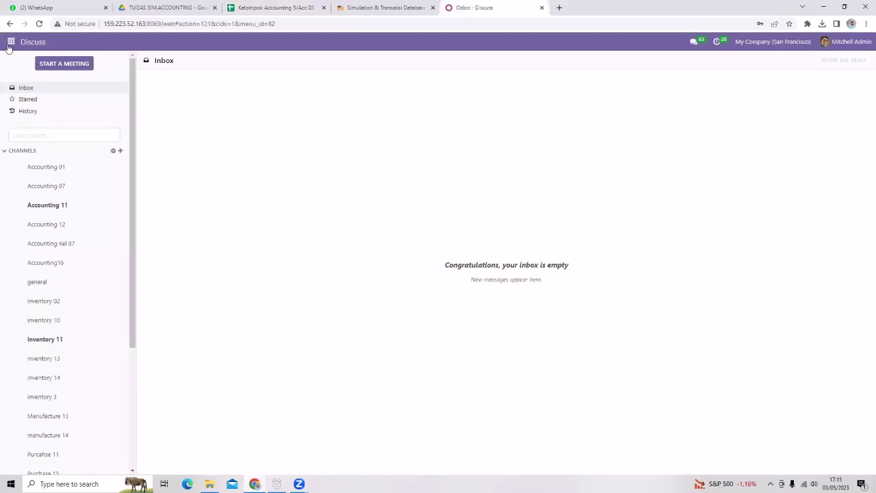
pyautogui.click(10, 43)
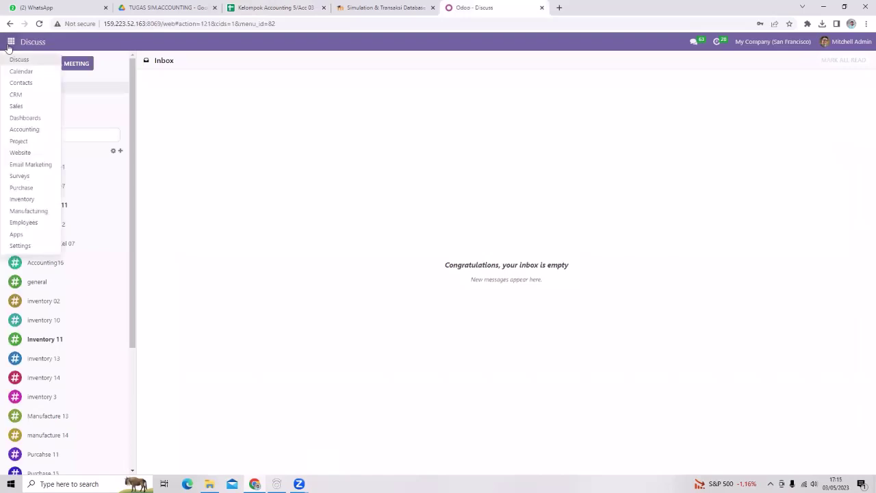
pyautogui.click(23, 246)
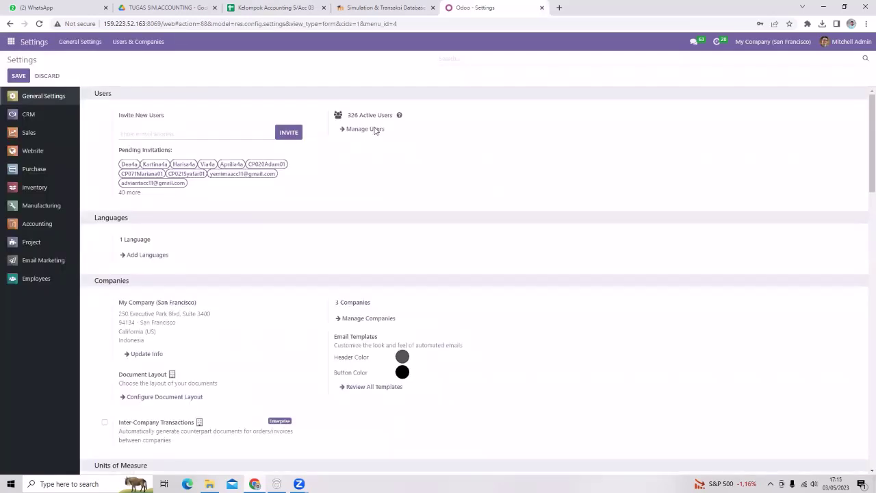
pyautogui.click(374, 130)
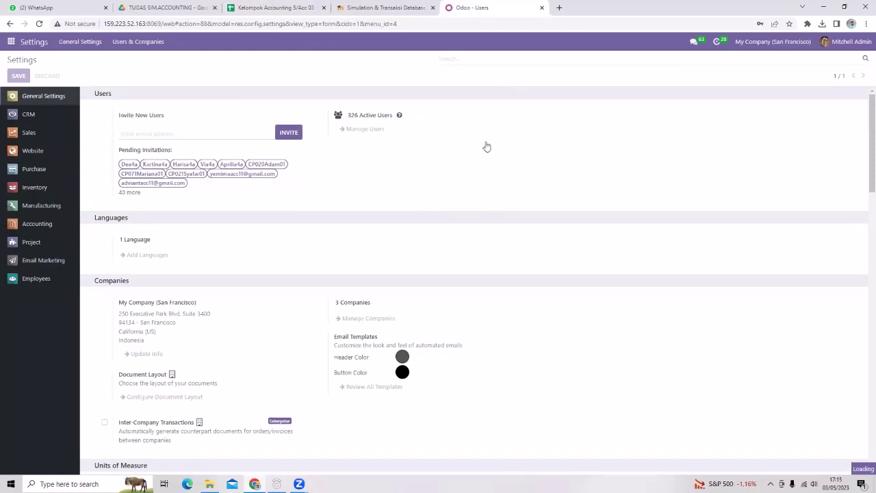
pyautogui.click(529, 76)
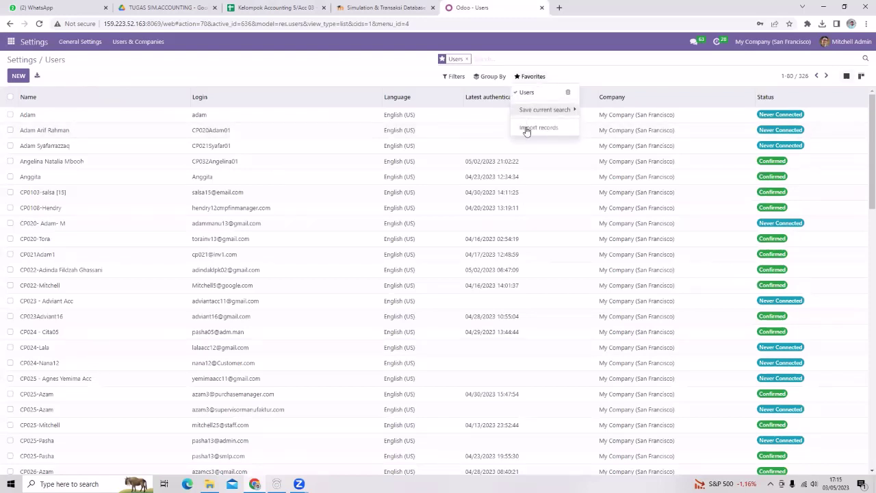
pyautogui.click(525, 130)
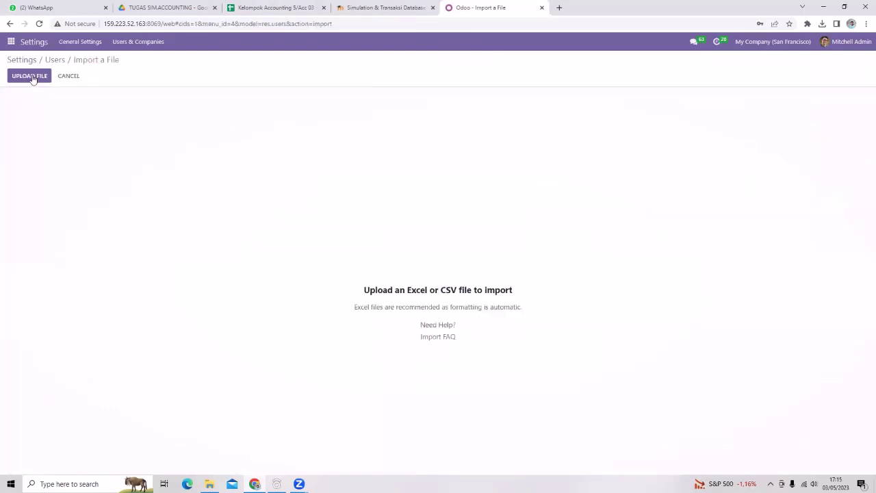
# Upload the "user acc" Excel file from the Documents folder for the user import
pyautogui.click(30, 76)
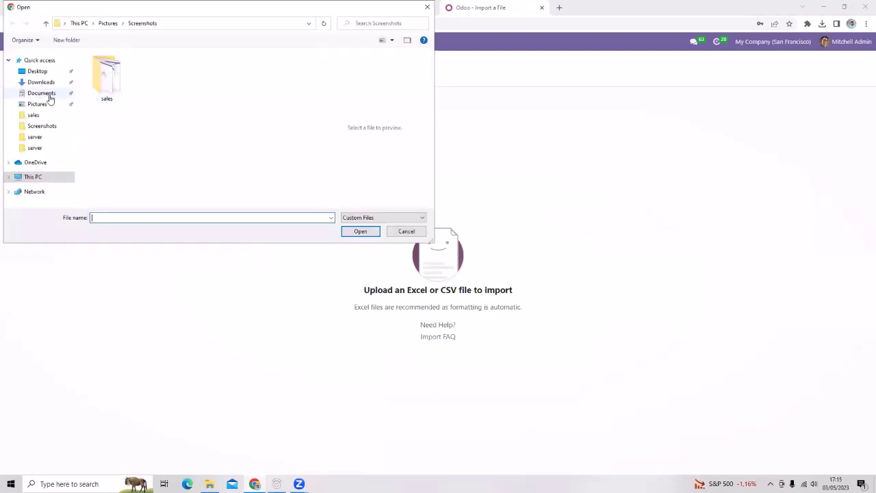
pyautogui.click(49, 96)
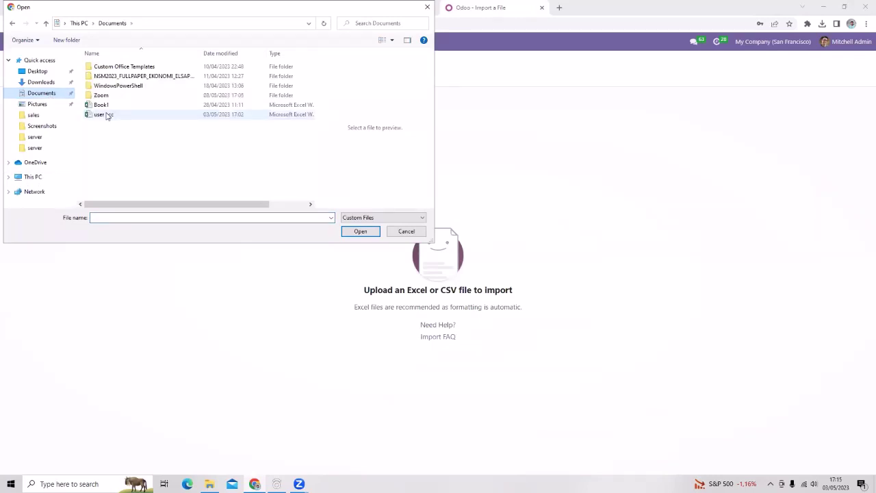
pyautogui.click(357, 231)
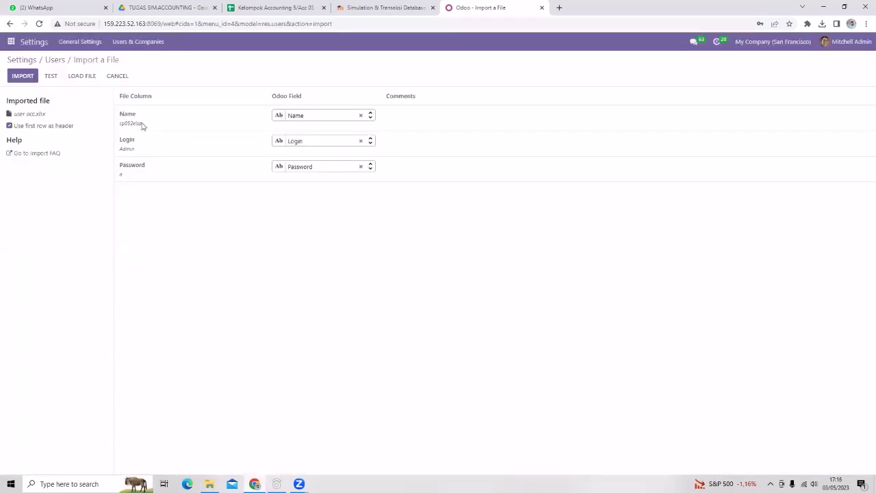
# Test the uploaded file with its Name, Login and Password columns and import the users
pyautogui.moveTo(141, 127)
pyautogui.click(52, 76)
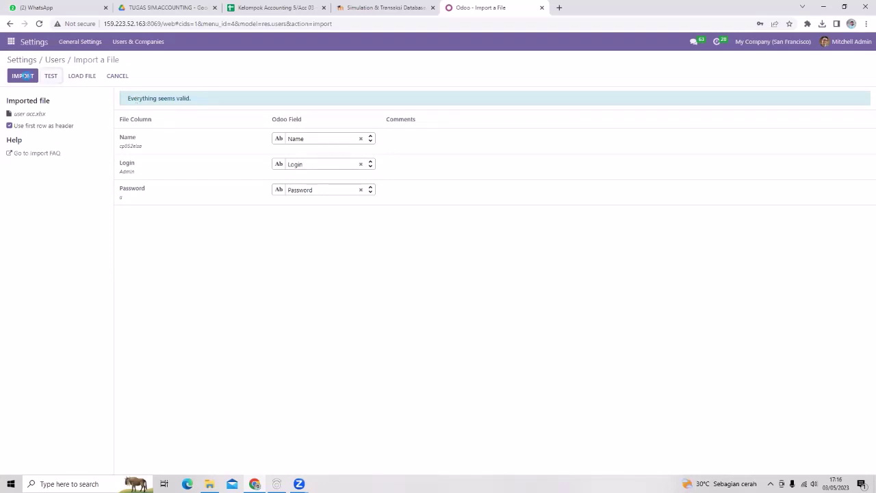
pyautogui.click(23, 76)
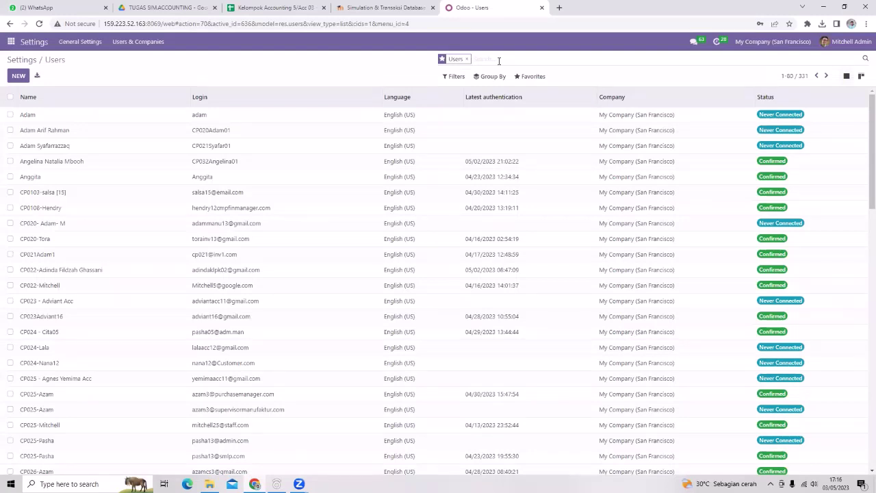
# Filter the Users list by the user search term acc.com
pyautogui.write('acc')
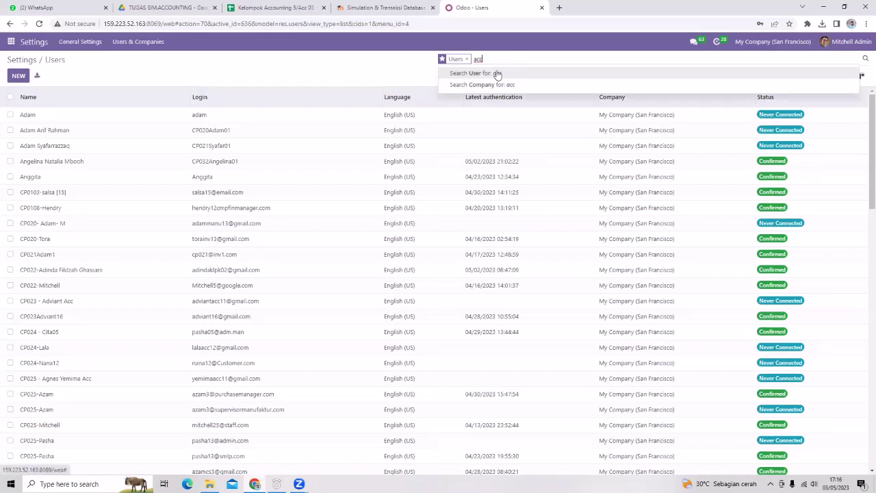
pyautogui.write('.com')
pyautogui.click(498, 74)
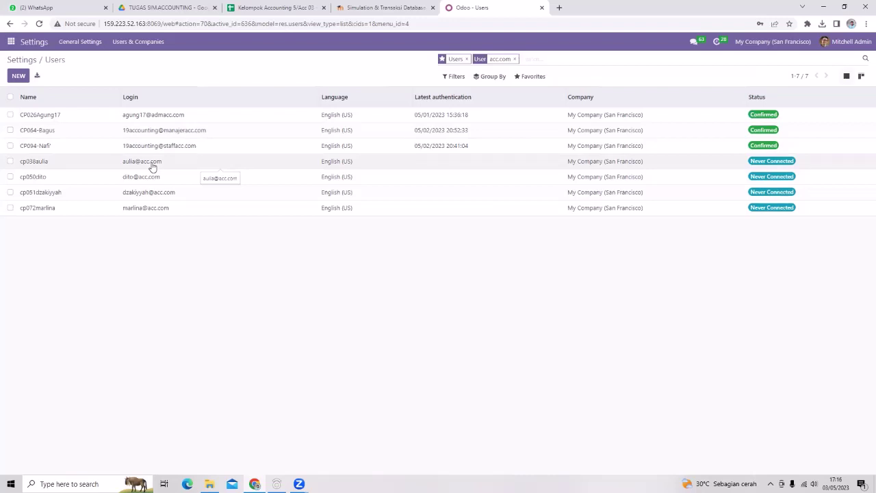
# Check the planned roles in the JOBDESK sheet and open the Manager Accounting user's record in Odoo
pyautogui.hotkey('ctrl', '3')
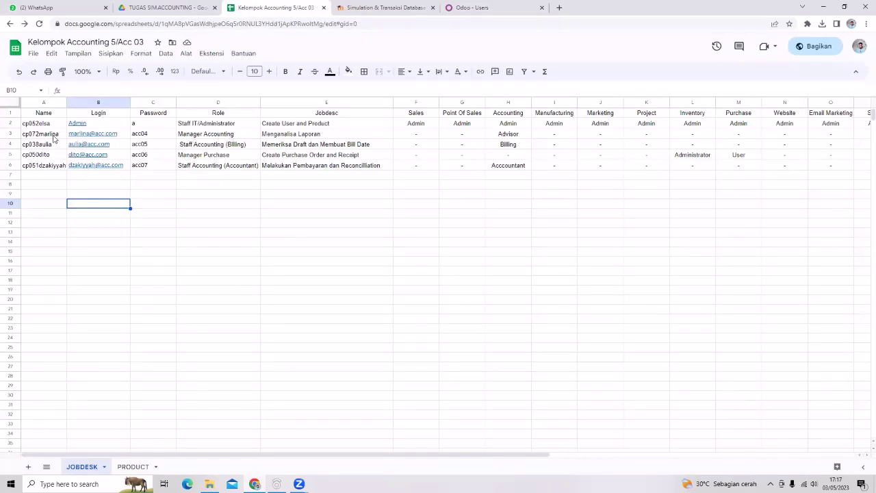
pyautogui.hotkey('ctrl', 'Tab')
pyautogui.hotkey('ctrl', 'Tab')
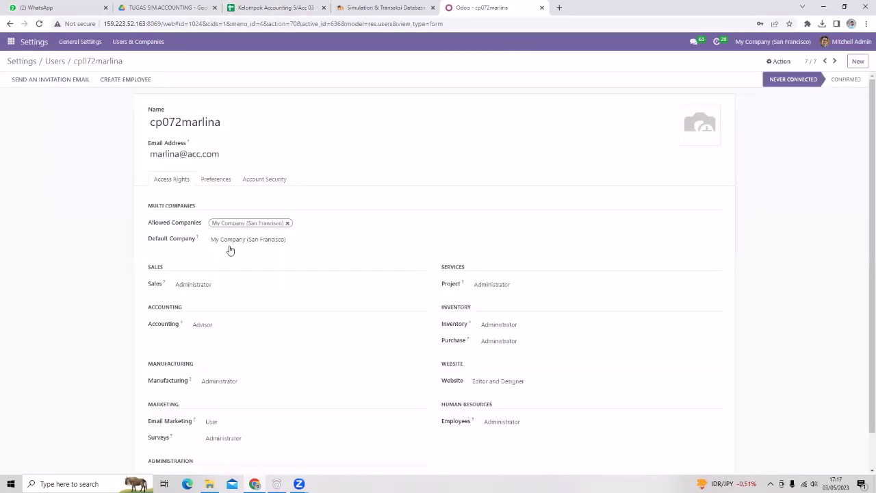
# Set the accounting manager's Sales access right to blank and the Accounting right to Advisor
pyautogui.scroll(-1, 230, 251)
pyautogui.click(229, 246)
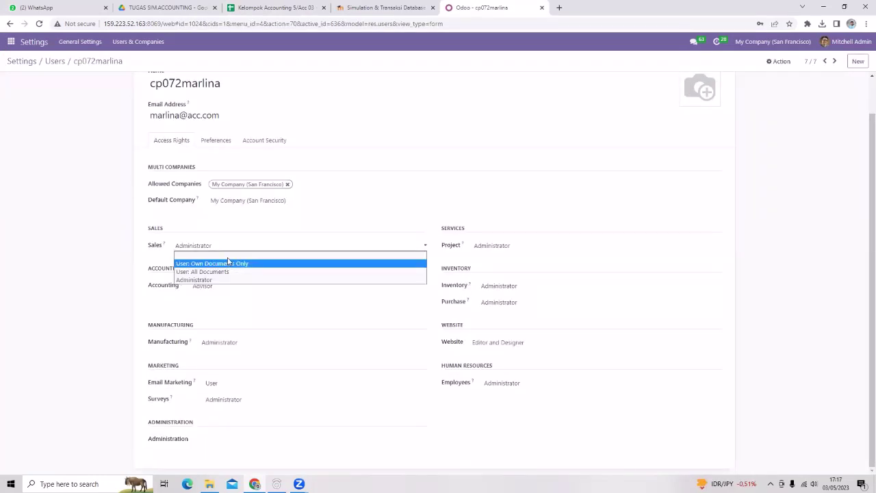
pyautogui.press('Return')
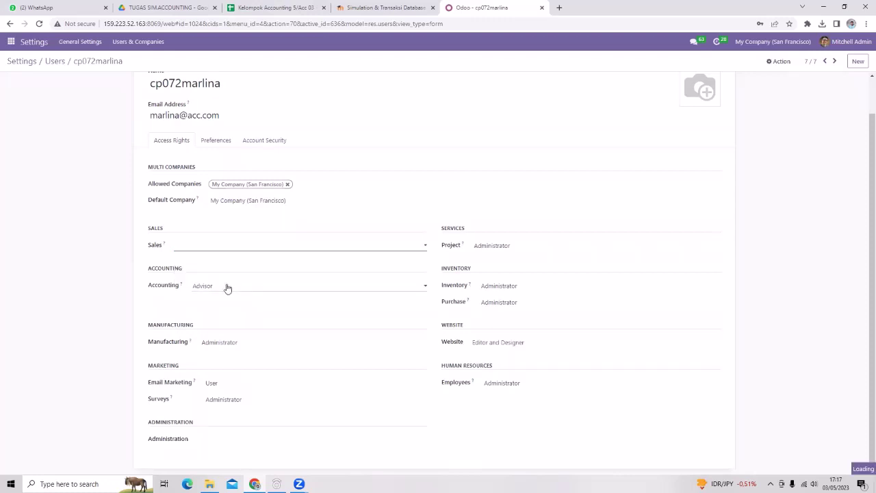
pyautogui.click(228, 287)
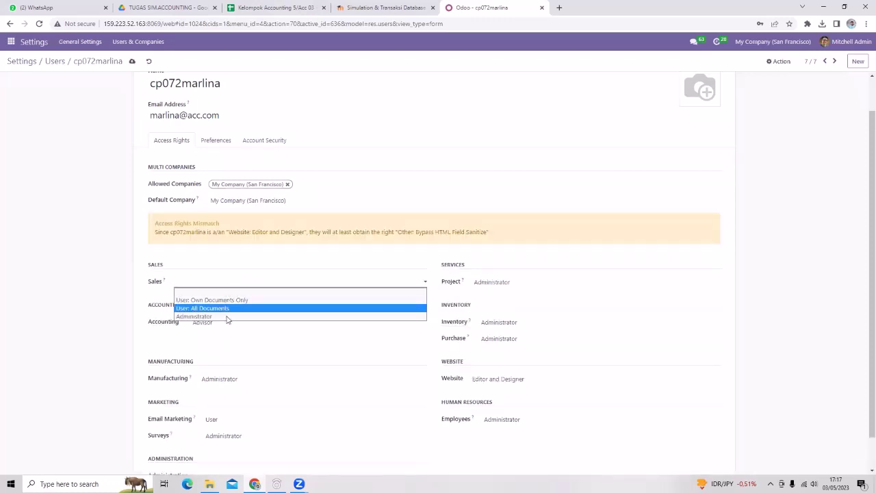
pyautogui.click(228, 318)
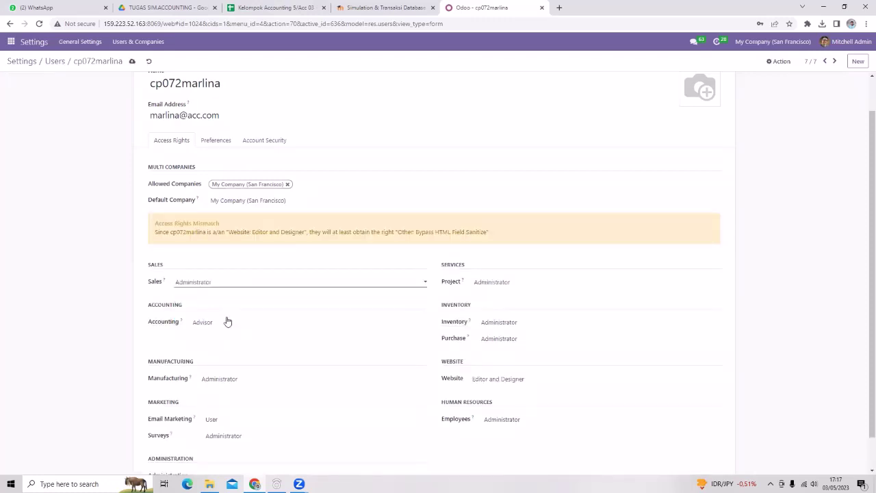
pyautogui.click(234, 285)
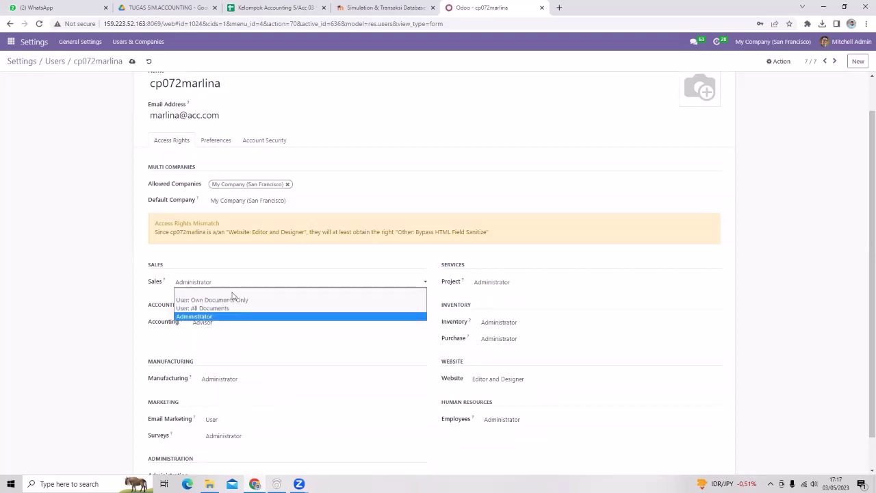
pyautogui.click(226, 319)
pyautogui.click(220, 325)
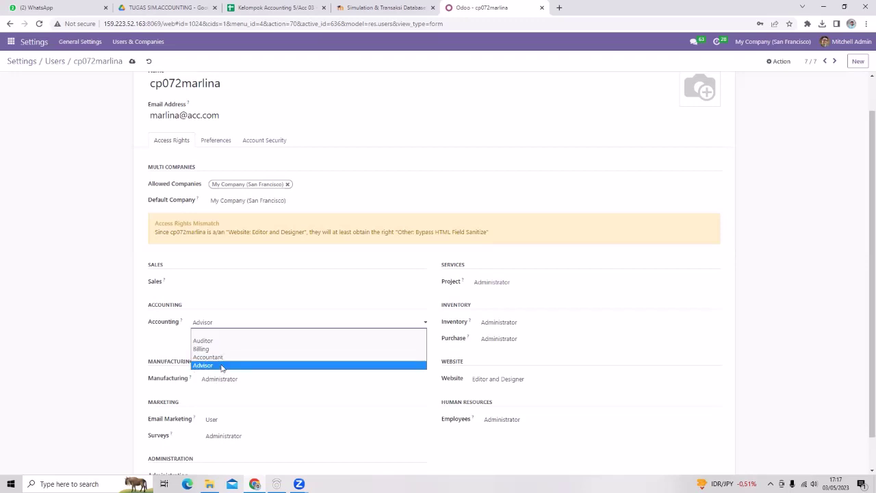
pyautogui.click(223, 367)
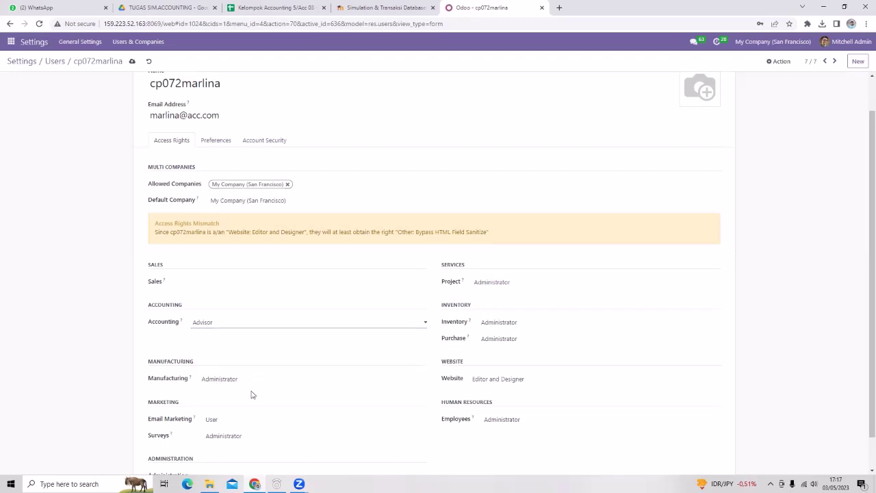
# Clear the accounting manager's Manufacturing, Email Marketing and Surveys access rights, leaving Administration blank
pyautogui.click(252, 382)
pyautogui.click(255, 388)
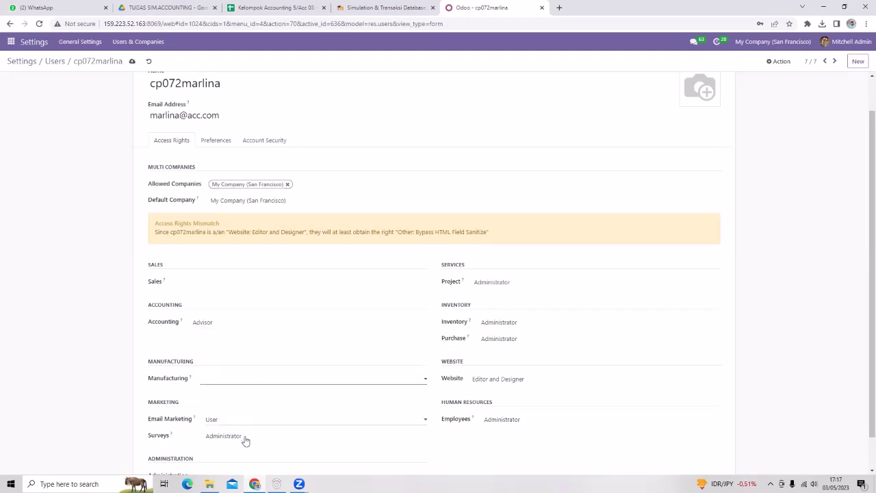
pyautogui.click(238, 443)
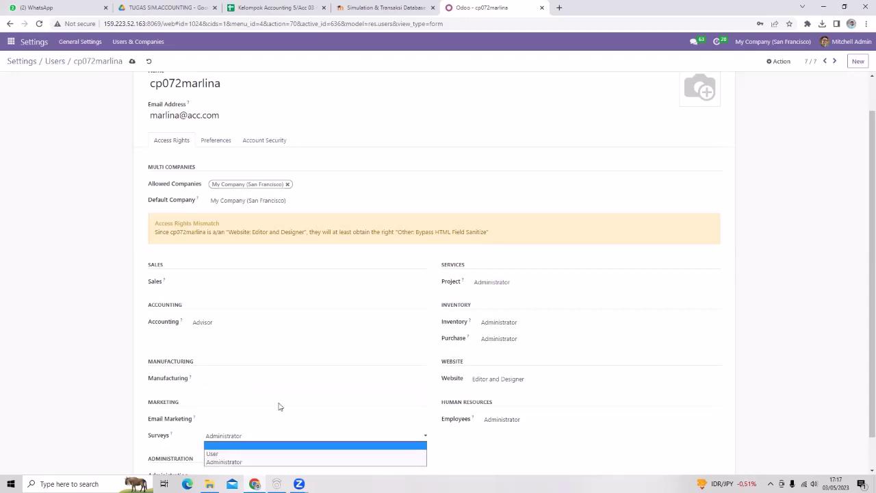
pyautogui.click(250, 443)
pyautogui.scroll(-1, 250, 442)
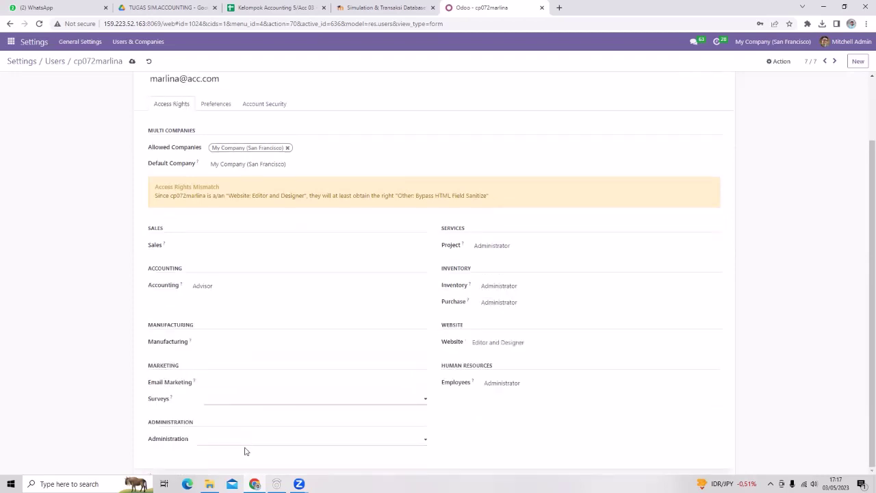
pyautogui.click(245, 442)
# Clear the accounting manager's Project, Inventory and Purchase access rights
pyautogui.click(605, 253)
pyautogui.click(581, 248)
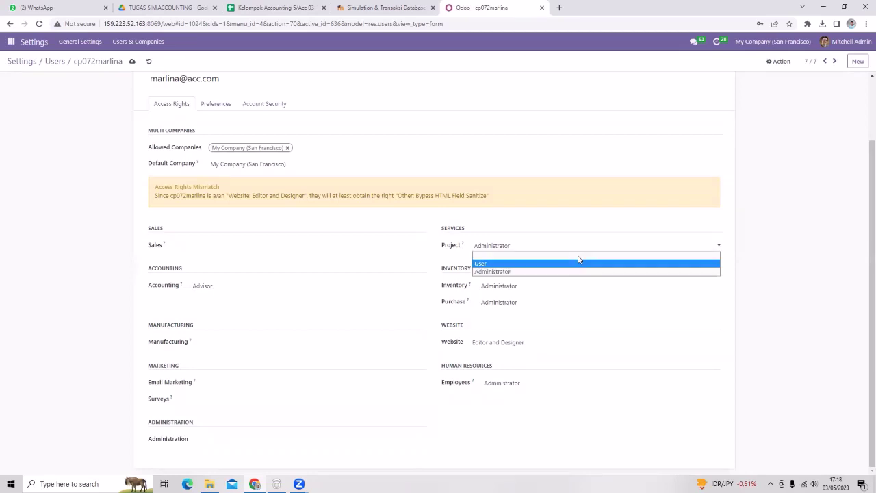
pyautogui.click(572, 255)
pyautogui.click(565, 286)
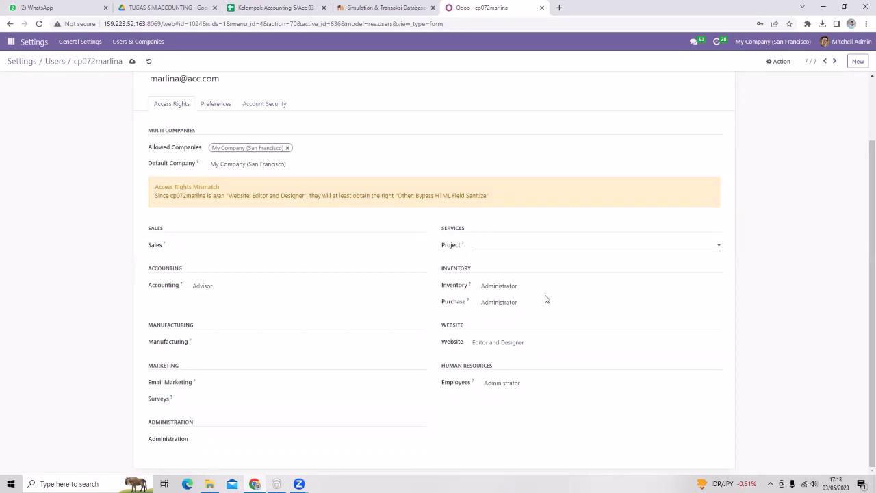
pyautogui.click(546, 295)
pyautogui.click(544, 302)
pyautogui.click(535, 313)
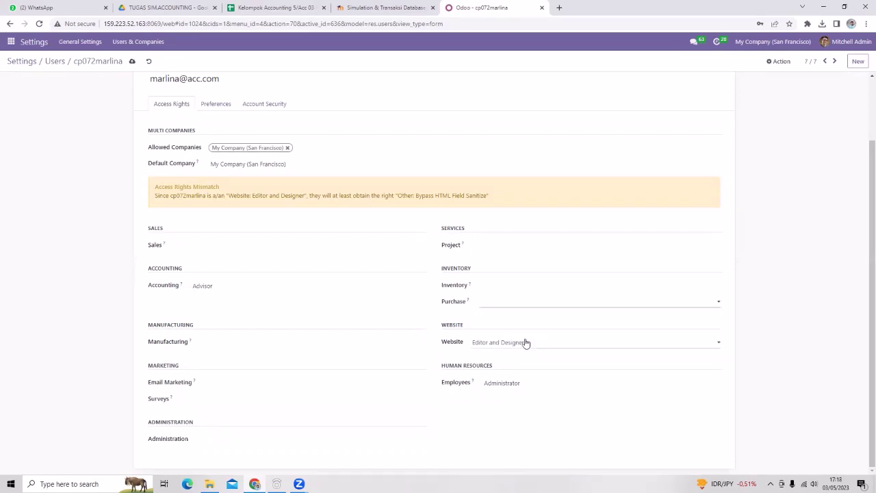
# Clear the accounting manager's Website and Employees access rights and save the user record
pyautogui.click(522, 345)
pyautogui.click(516, 353)
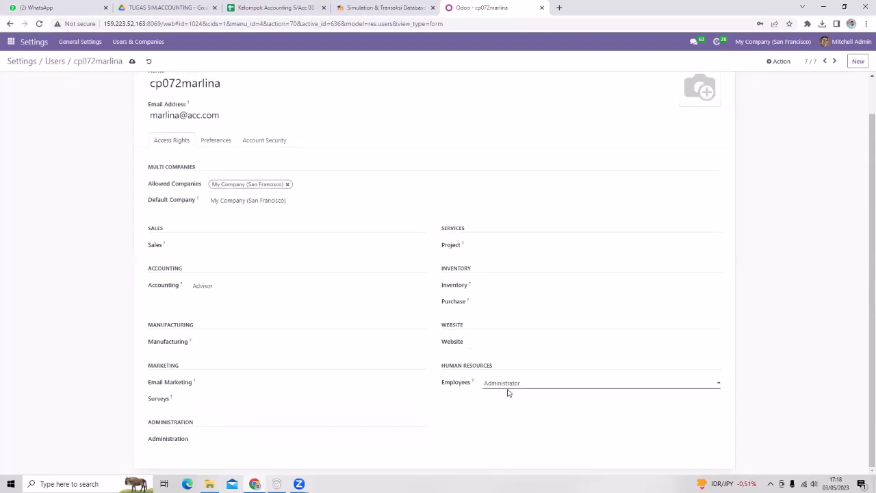
pyautogui.click(508, 387)
pyautogui.click(507, 392)
pyautogui.scroll(1, 305, 288)
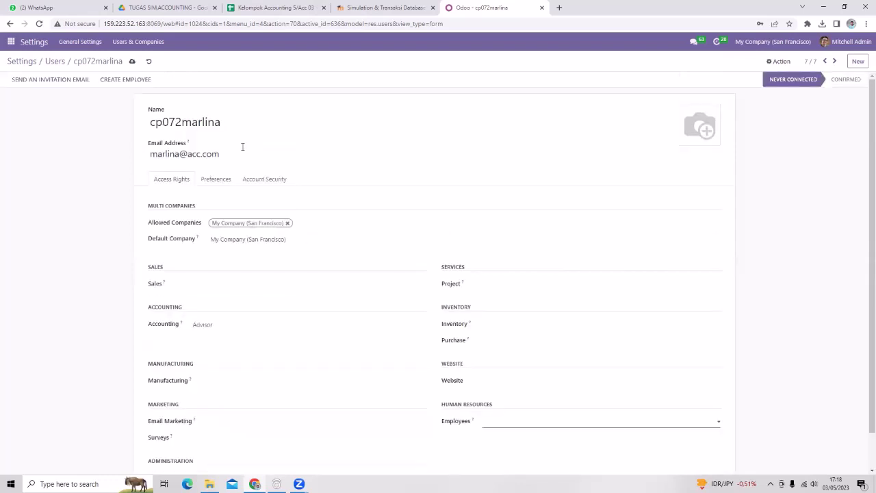
pyautogui.click(131, 62)
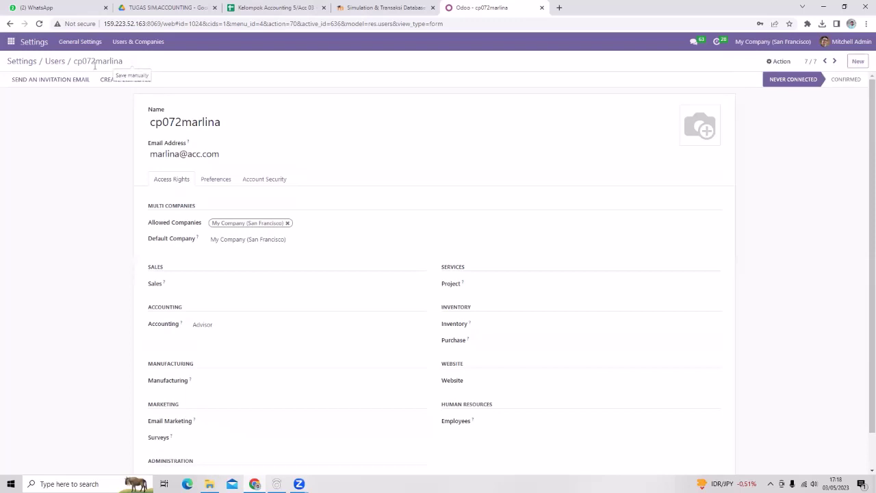
# Open the accountant staff member's user record and check their role in the JOBDESK sheet
pyautogui.click(53, 62)
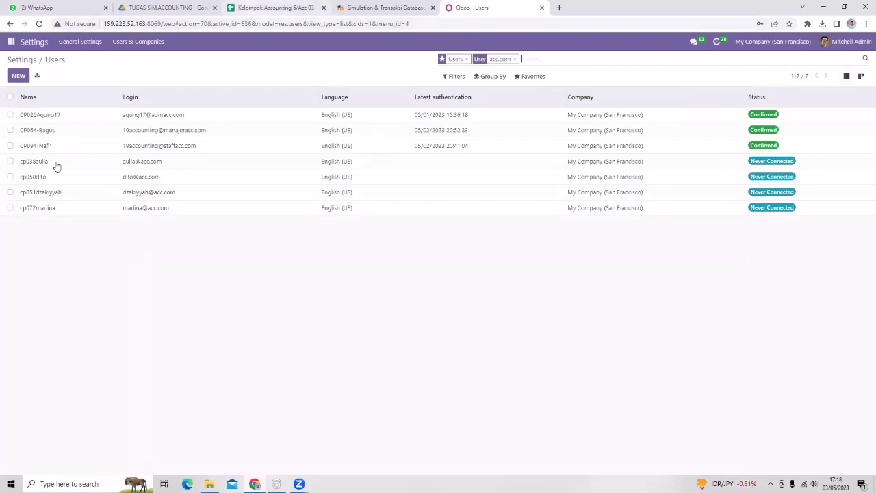
pyautogui.click(100, 192)
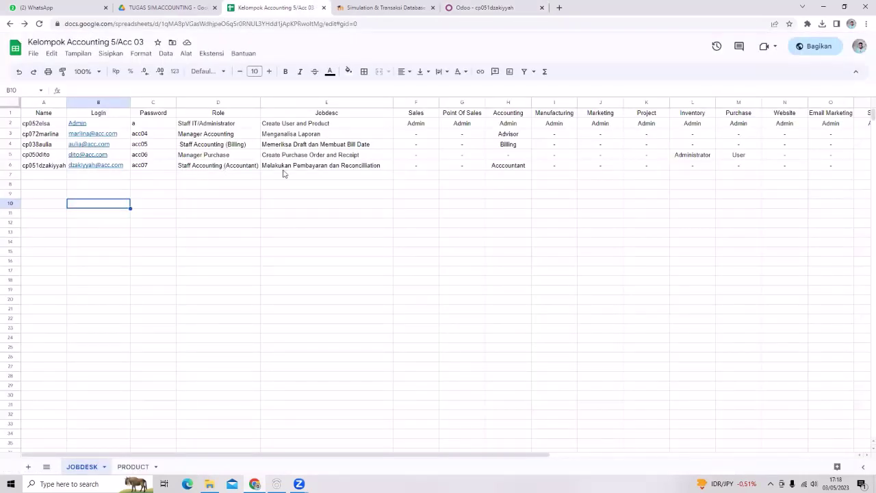
pyautogui.click(465, 9)
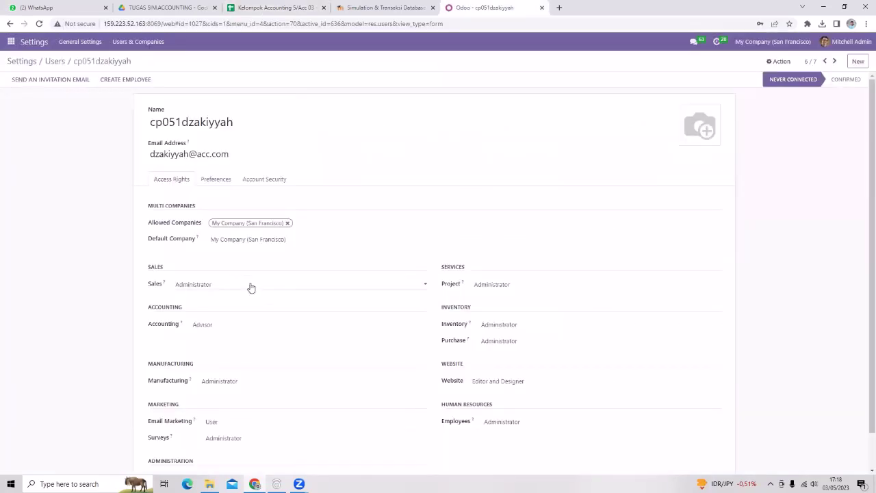
# Set the accountant staff member's Sales access right to blank and Accounting to Accountant, and save the user record
pyautogui.click(250, 290)
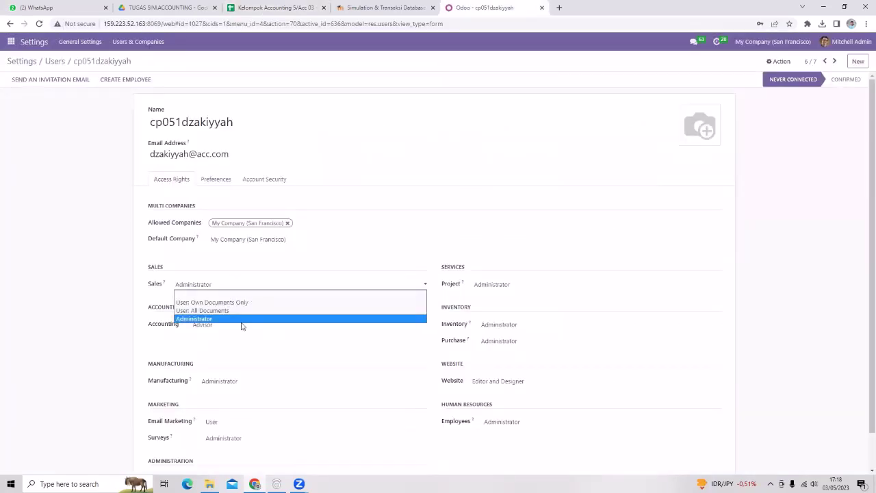
pyautogui.click(245, 328)
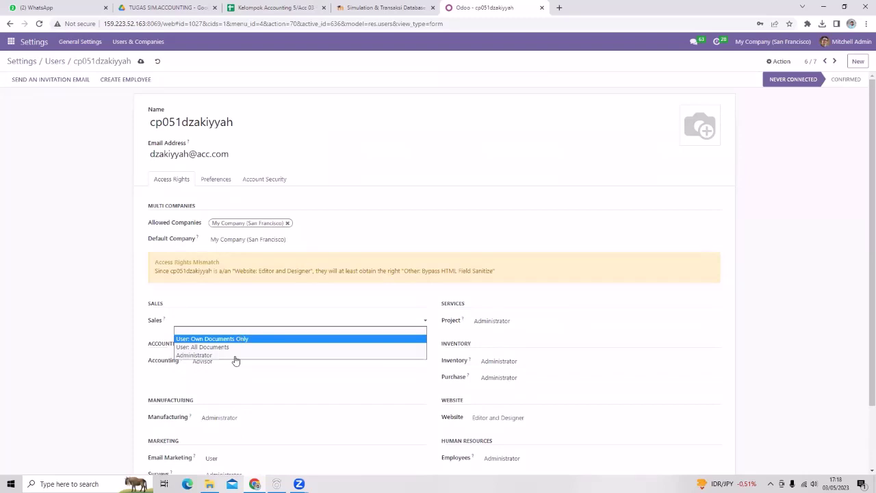
pyautogui.click(234, 361)
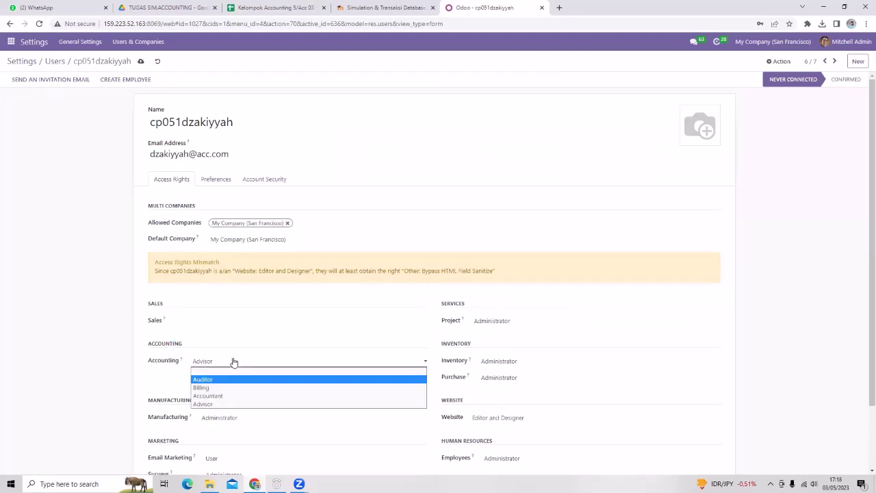
pyautogui.press('Down')
pyautogui.press('Down')
pyautogui.press('Return')
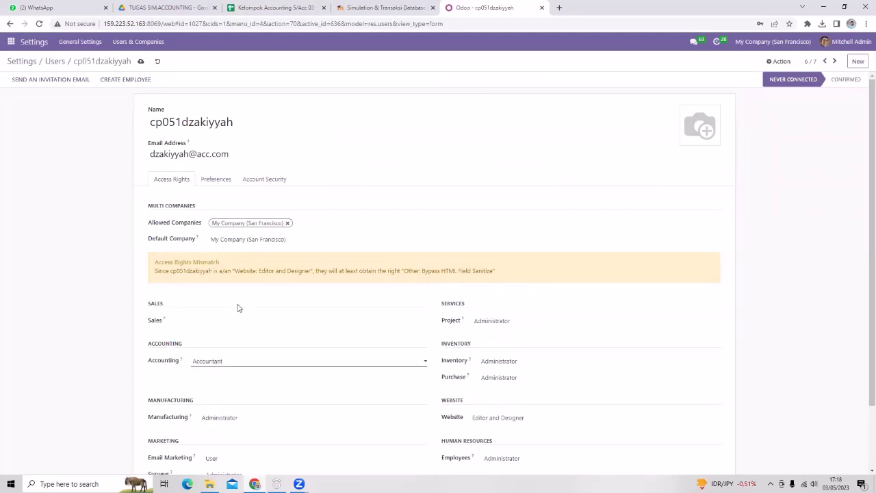
pyautogui.click(140, 61)
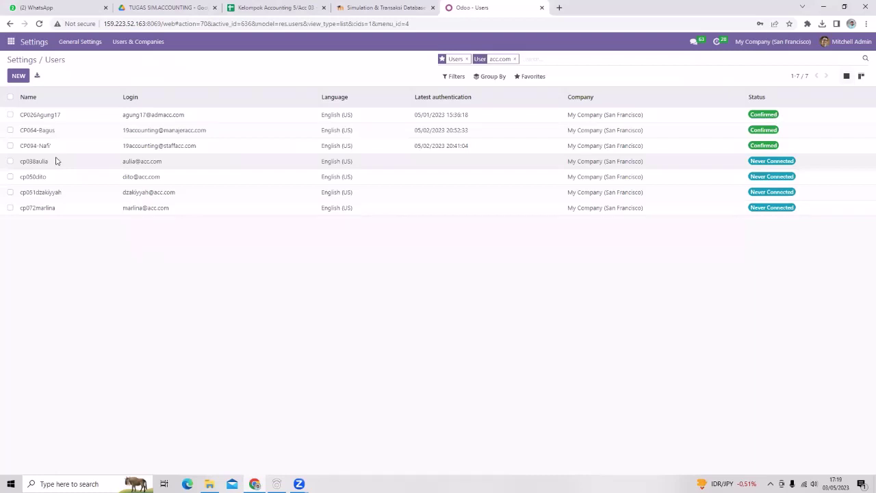
# Check the billing staff member's role in the JOBDESK sheet and clear the Sales access right on their user record
pyautogui.click(277, 8)
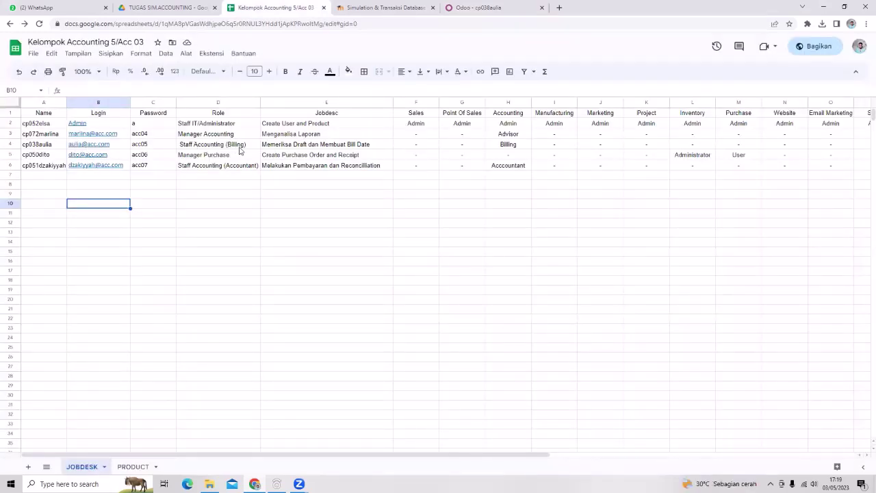
pyautogui.click(472, 7)
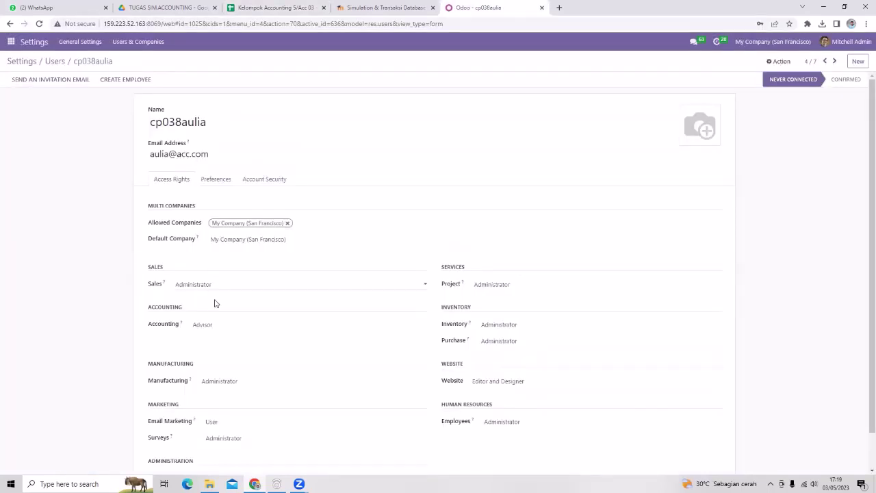
pyautogui.click(218, 295)
pyautogui.click(219, 293)
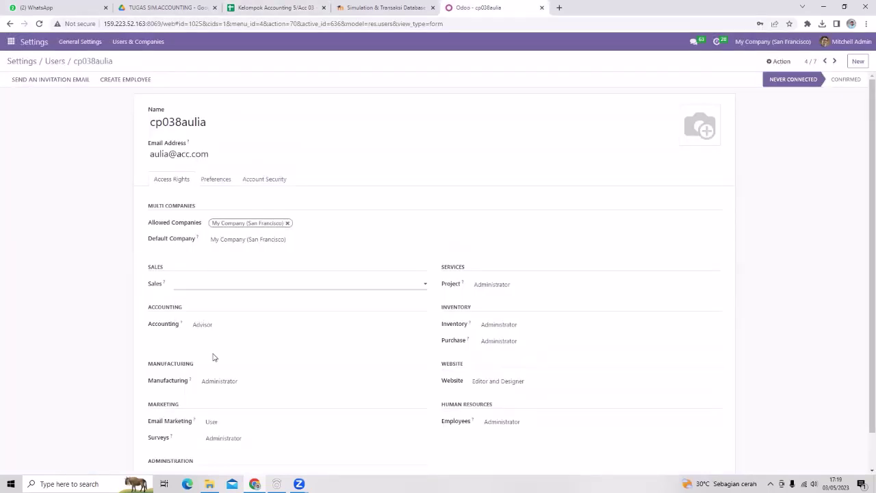
pyautogui.click(231, 317)
# Set the billing staff member's Accounting access right to Billing, clear all their remaining rights, and save the user record
pyautogui.click(226, 362)
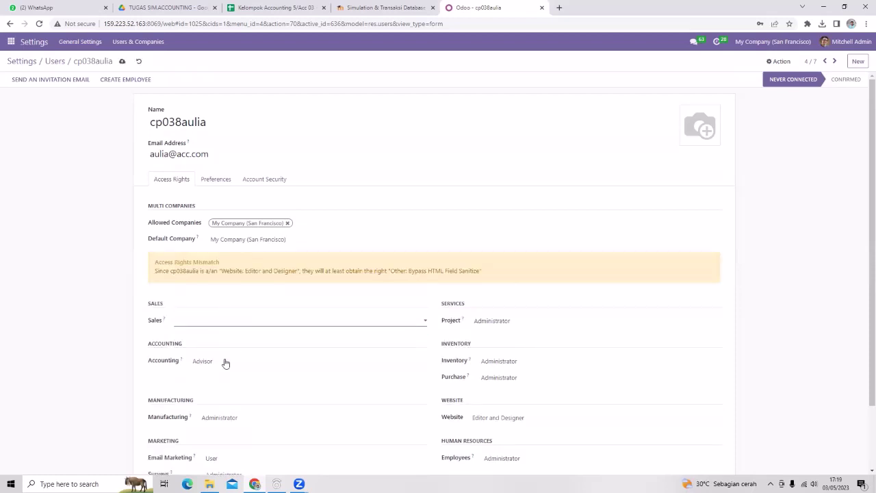
pyautogui.click(212, 417)
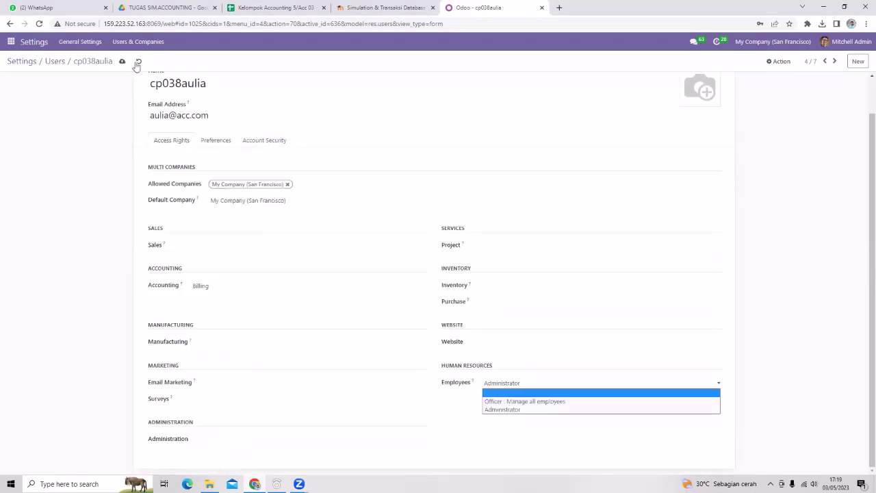
pyautogui.click(116, 62)
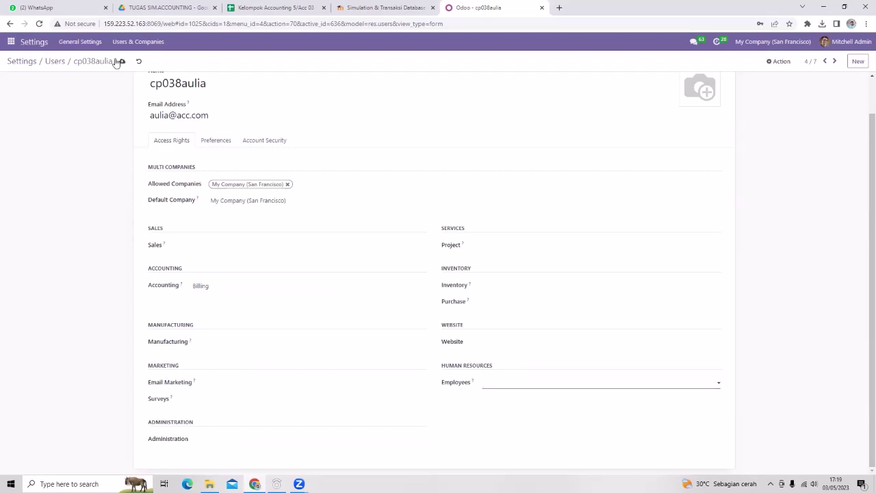
pyautogui.click(129, 65)
# Open the purchase manager's user record and check their role in the JOBDESK sheet
pyautogui.click(63, 67)
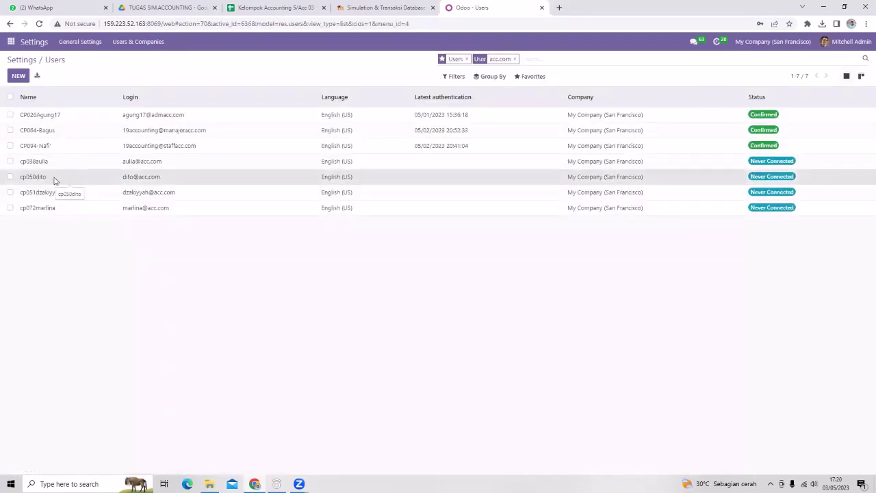
pyautogui.click(54, 179)
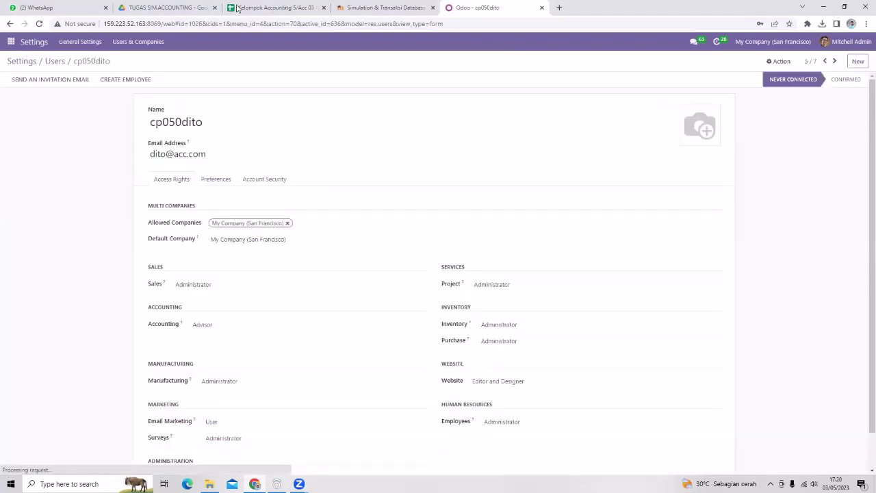
pyautogui.click(237, 8)
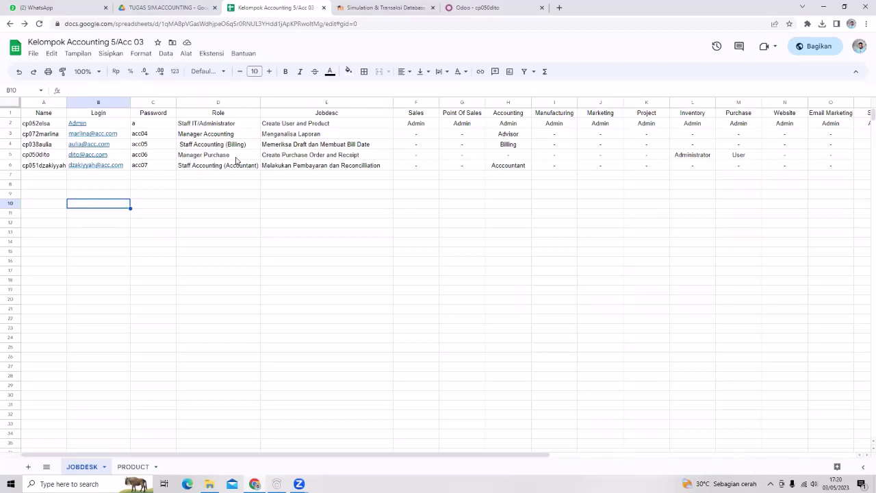
pyautogui.click(449, 12)
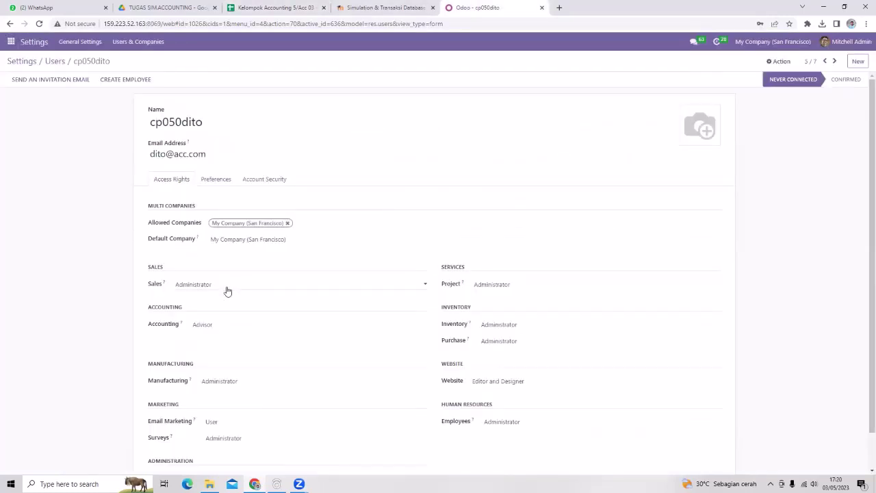
# Clear the purchase manager's Sales and Accounting access rights
pyautogui.click(228, 287)
pyautogui.click(219, 322)
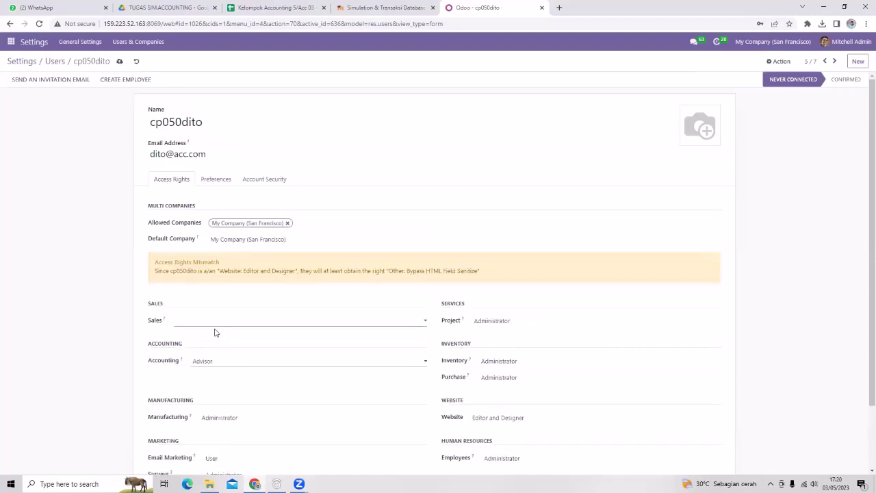
pyautogui.click(216, 323)
pyautogui.click(213, 362)
pyautogui.click(212, 363)
pyautogui.click(213, 369)
# Clear the purchase manager's Manufacturing, Email Marketing and Surveys access rights
pyautogui.scroll(-2, 222, 346)
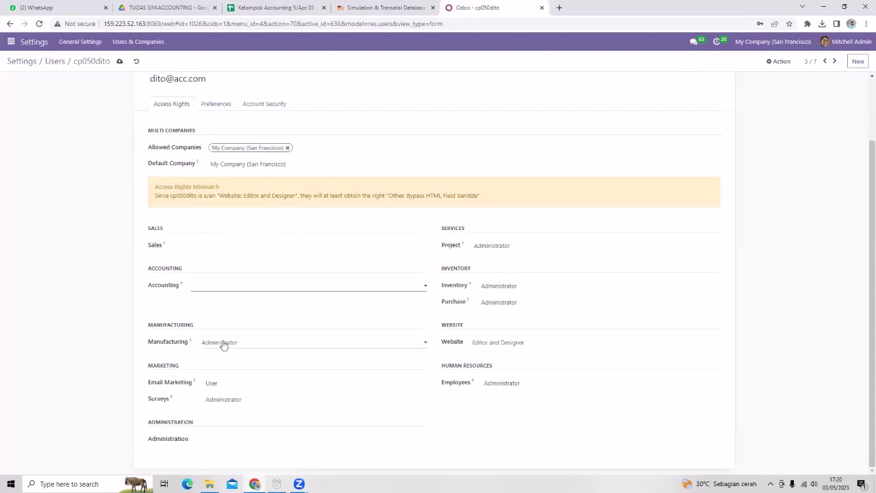
pyautogui.click(223, 346)
pyautogui.click(220, 361)
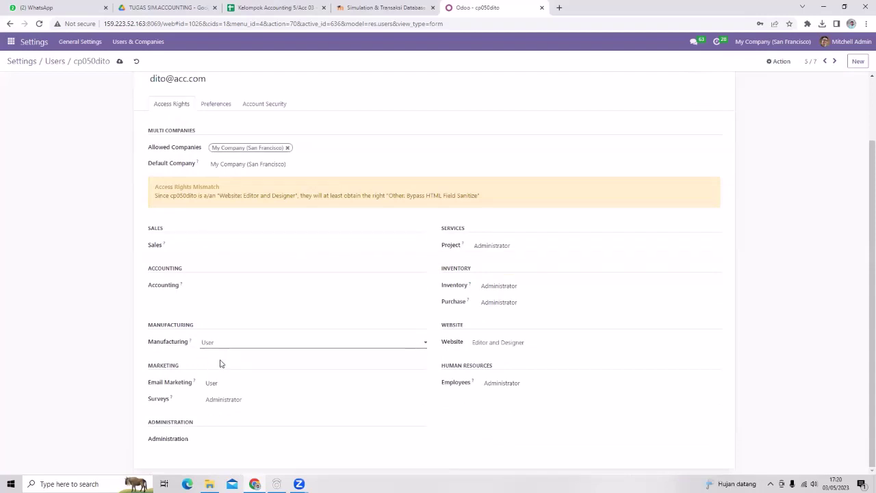
pyautogui.click(220, 362)
pyautogui.click(220, 383)
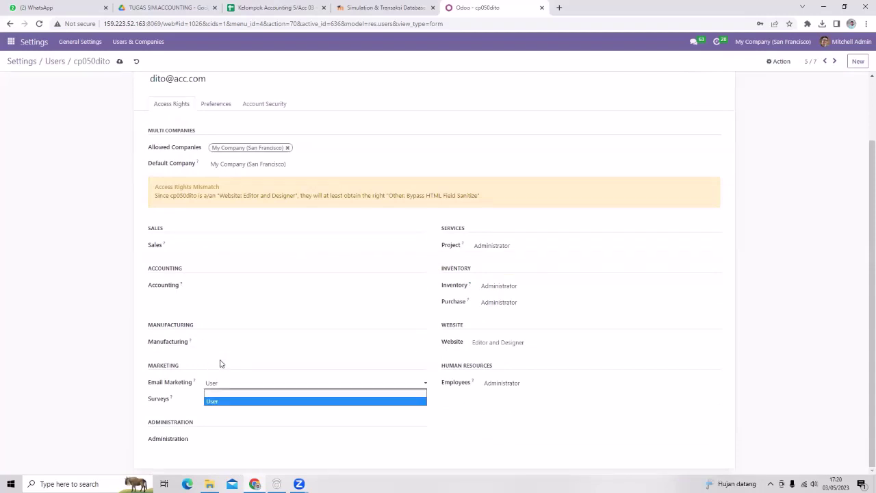
pyautogui.click(220, 392)
pyautogui.click(221, 399)
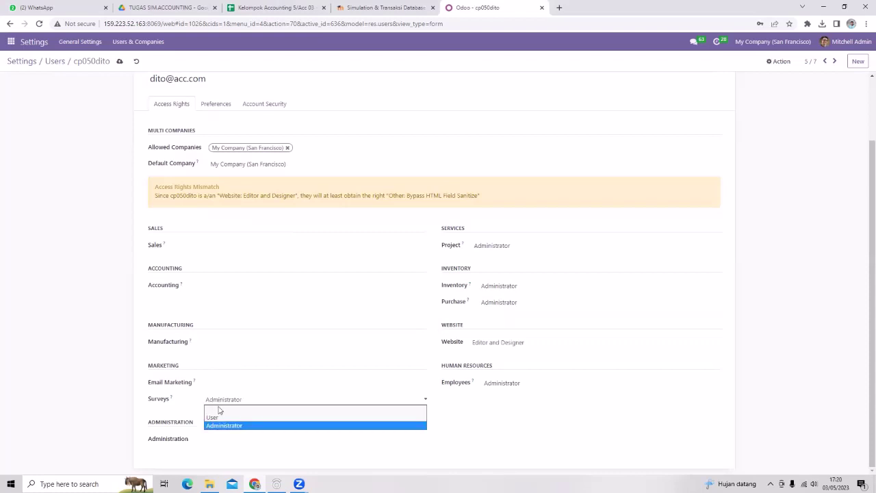
pyautogui.press('Return')
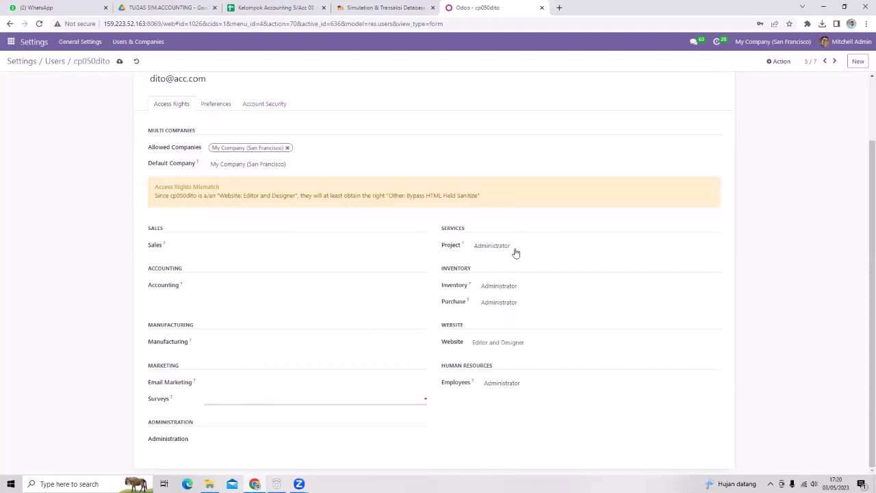
# Clear the purchase manager's Project access right and set Purchase to User, leaving Inventory as Administrator
pyautogui.click(511, 253)
pyautogui.press('Up')
pyautogui.press('Return')
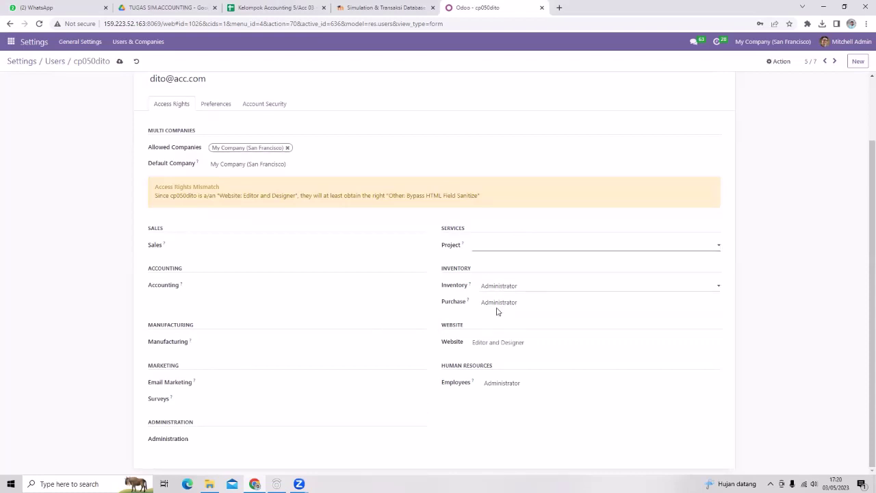
pyautogui.click(498, 312)
pyautogui.click(499, 312)
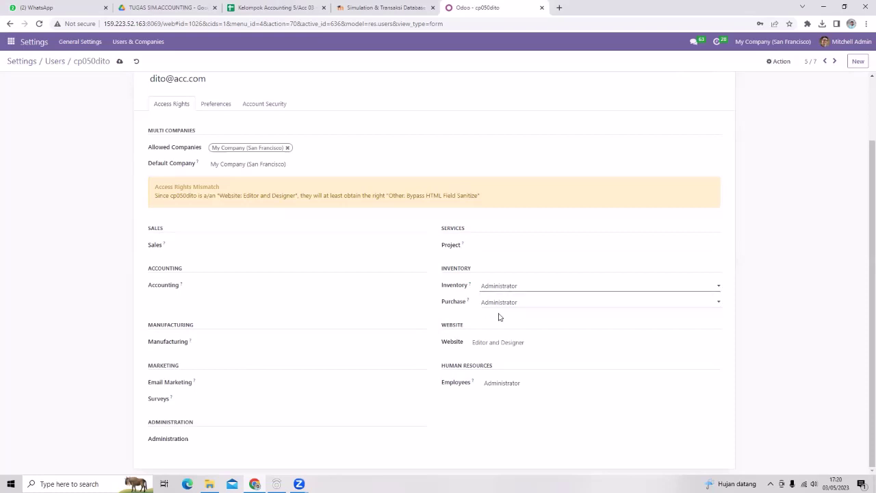
pyautogui.hotkey('alt', 'Down')
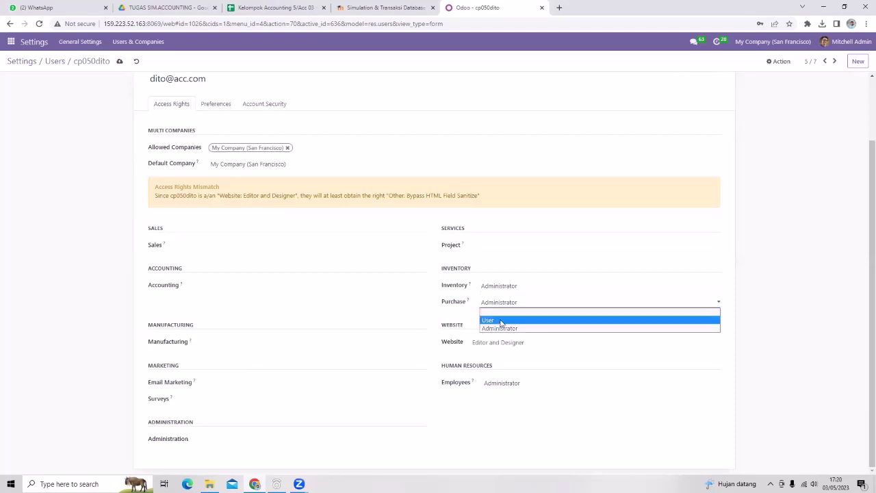
pyautogui.click(501, 320)
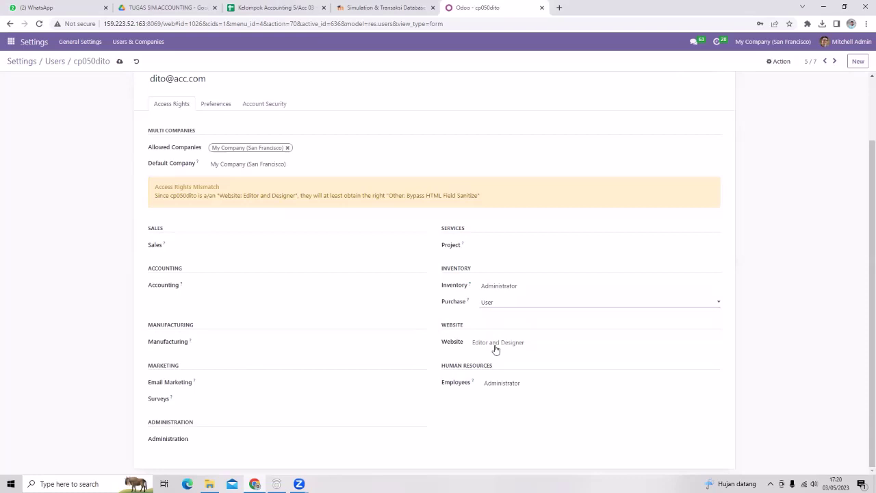
# Clear the purchase manager's Website and Employees access rights and save the user record
pyautogui.click(495, 349)
pyautogui.click(494, 368)
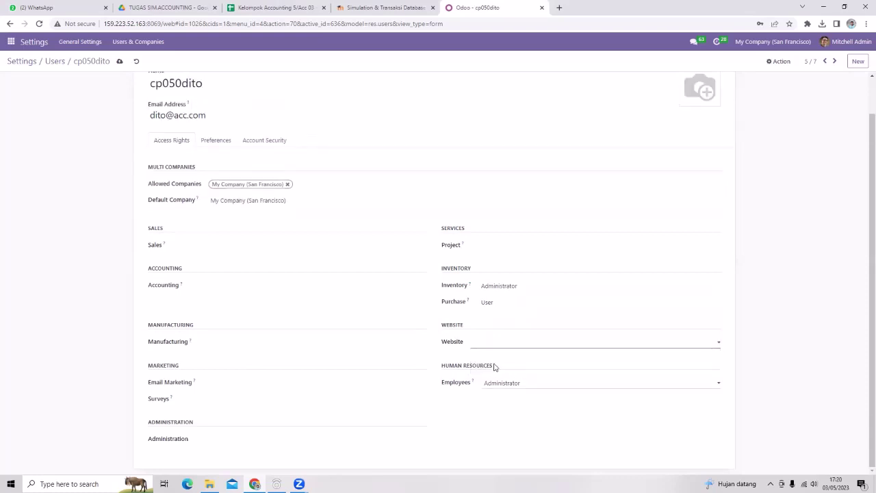
pyautogui.press('Tab')
pyautogui.hotkey('alt', 'Down')
pyautogui.press('Up')
pyautogui.press('Up')
pyautogui.press('Return')
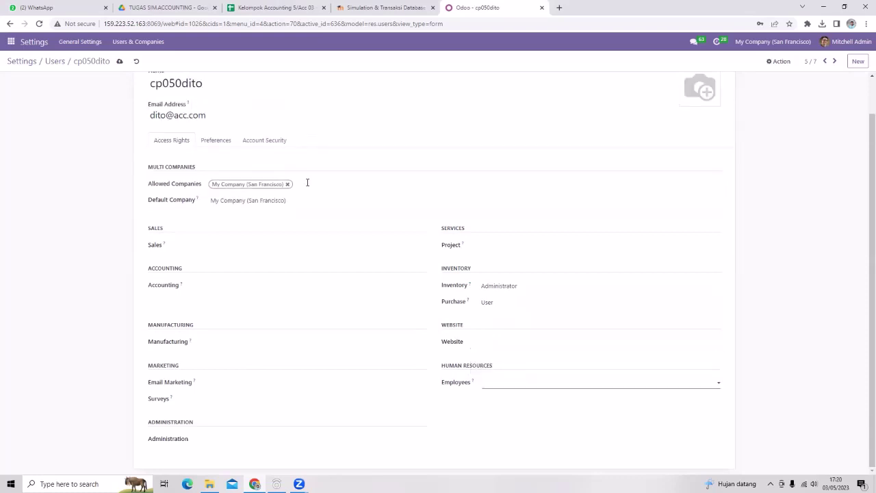
pyautogui.click(121, 61)
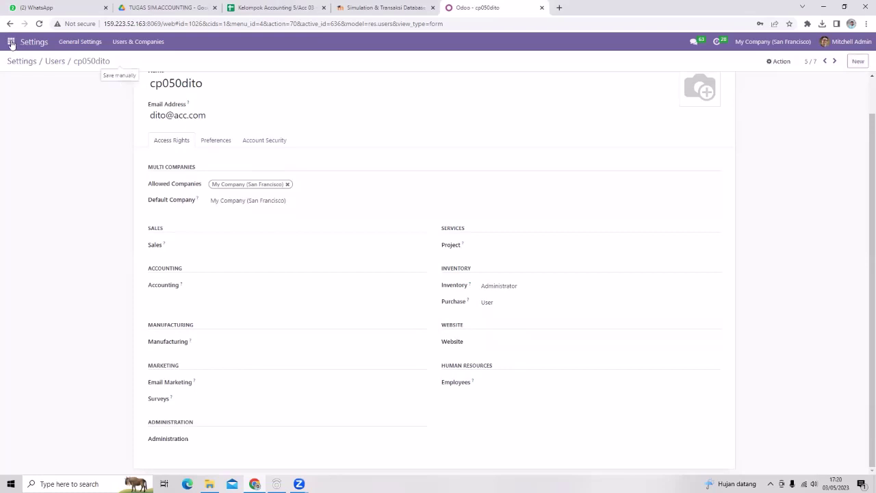
# Return to the user list and open the Inventory product list
pyautogui.click(55, 61)
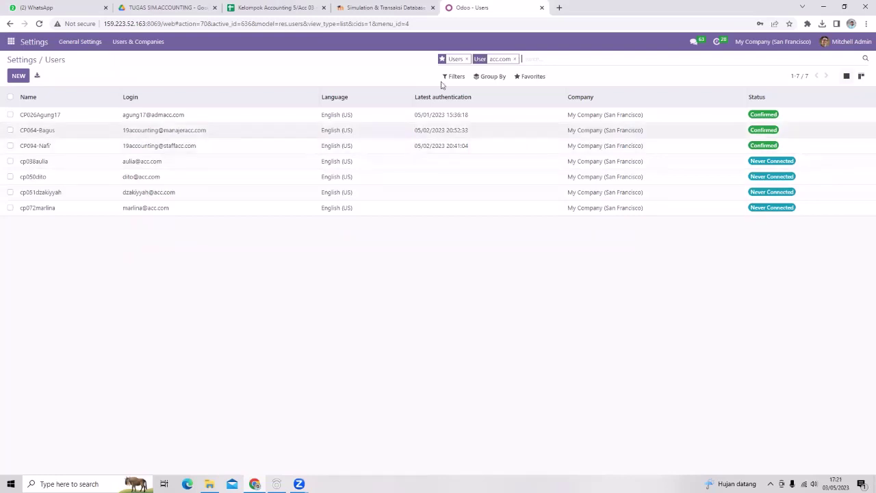
pyautogui.click(11, 42)
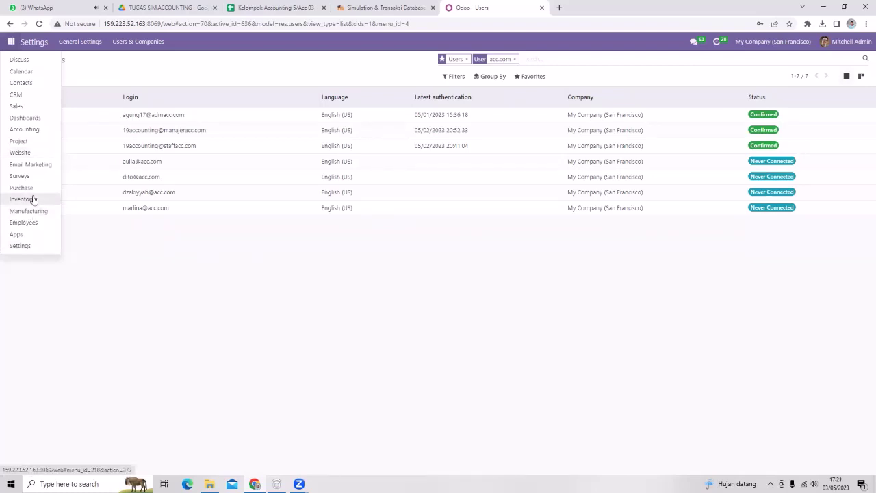
pyautogui.click(34, 200)
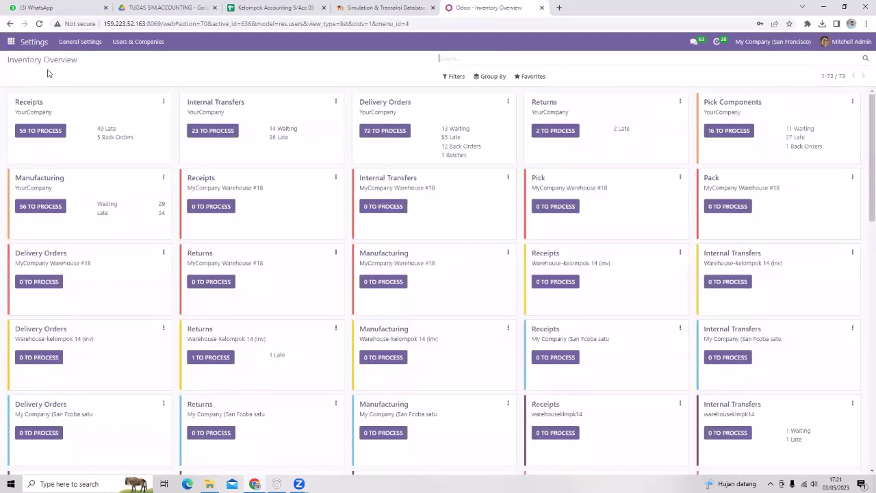
pyautogui.click(152, 46)
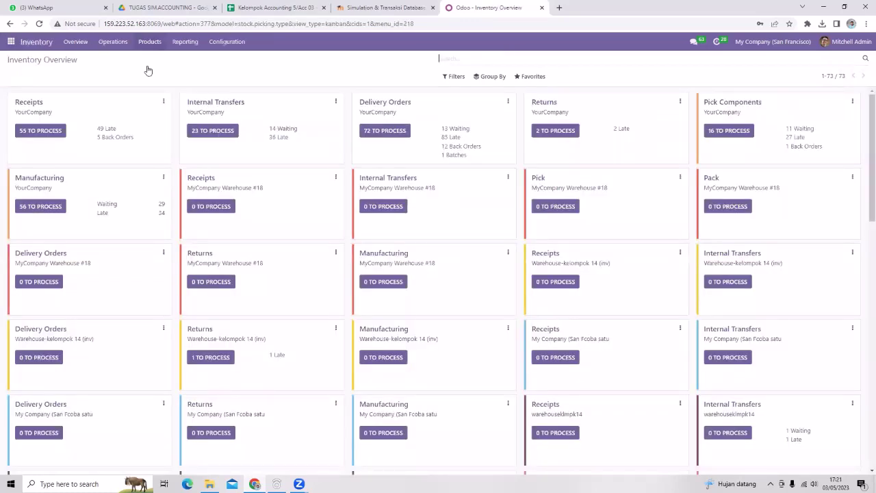
pyautogui.click(149, 61)
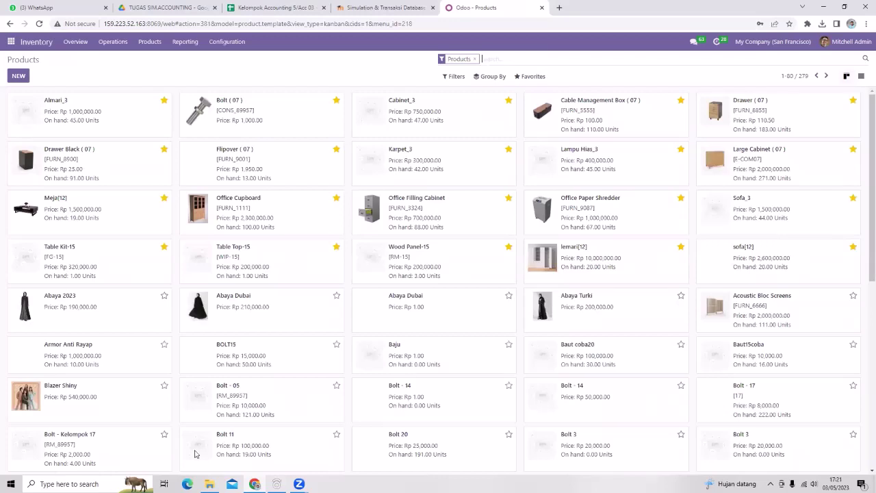
# Check the products and their vendors on the PRODUCT sheet of the Kelompok Accounting 5/Acc 03 spreadsheet, and return to Odoo
pyautogui.hotkey('ctrl', '3')
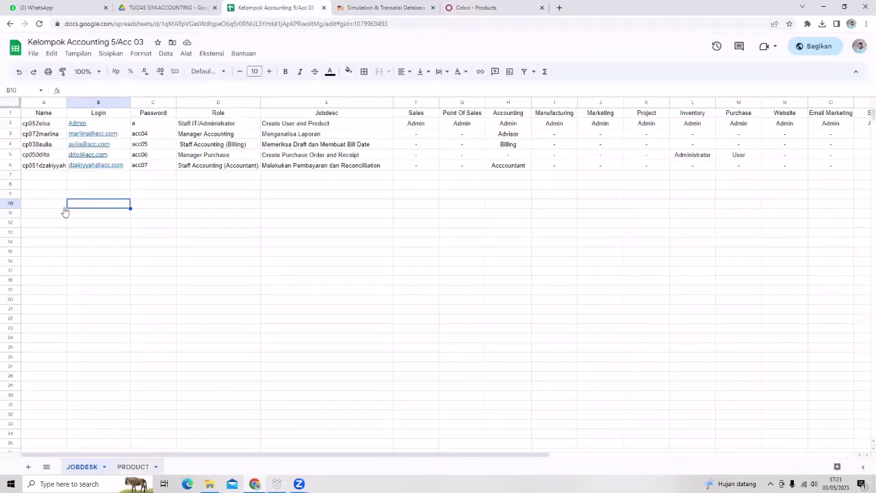
pyautogui.hotkey('ctrl', 'shift', 'pagedown')
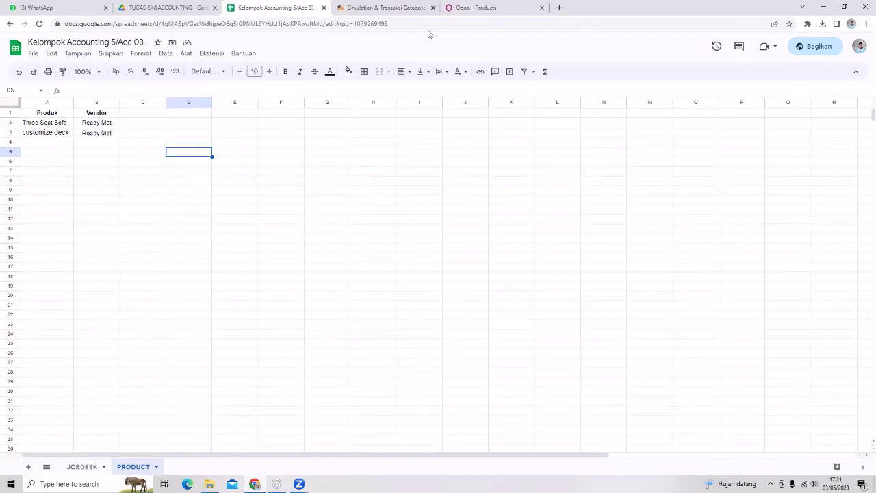
pyautogui.click(464, 11)
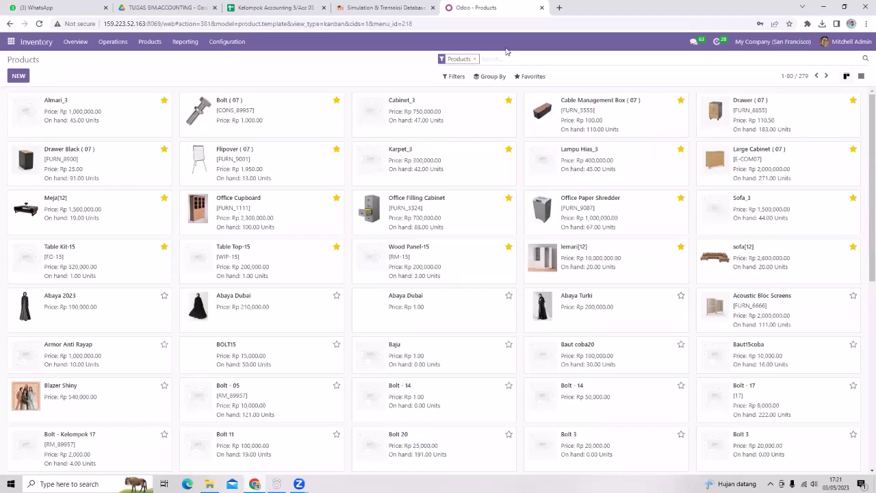
# Search the product list for "three seat", and replace that search with one for "seat"
pyautogui.write('three se')
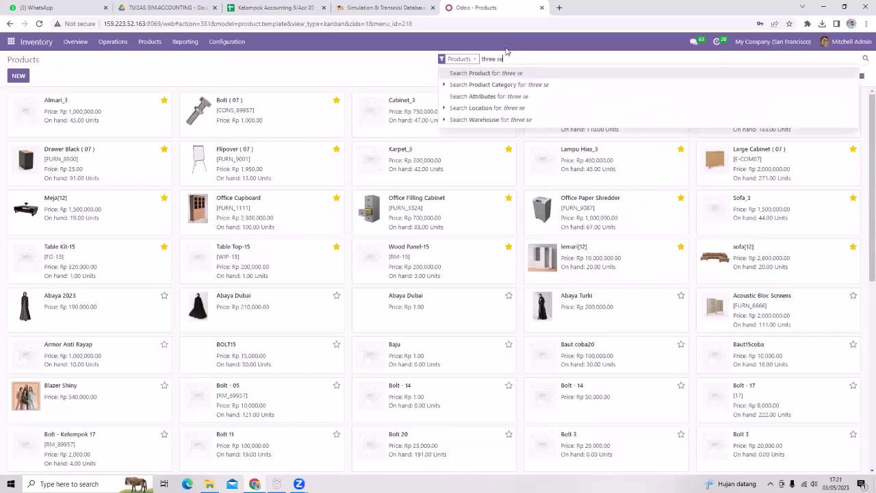
pyautogui.write('at')
pyautogui.press('Return')
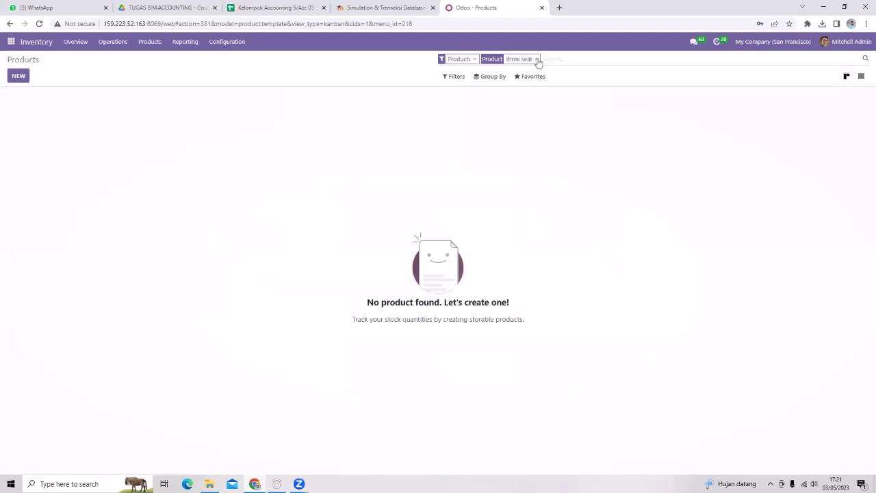
pyautogui.press('BackSpace')
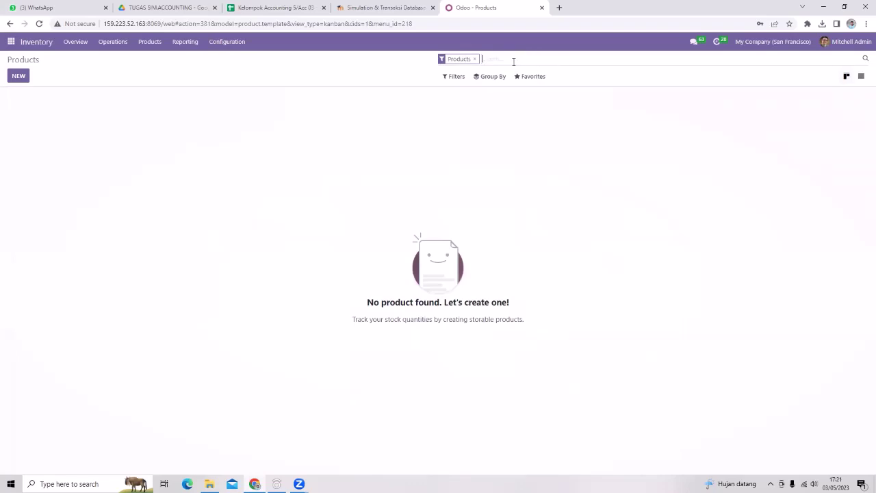
pyautogui.write('seat')
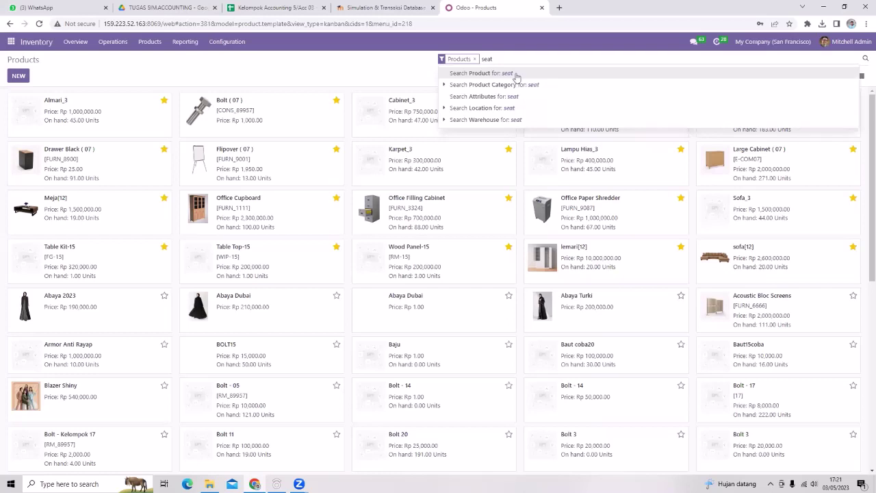
pyautogui.click(516, 74)
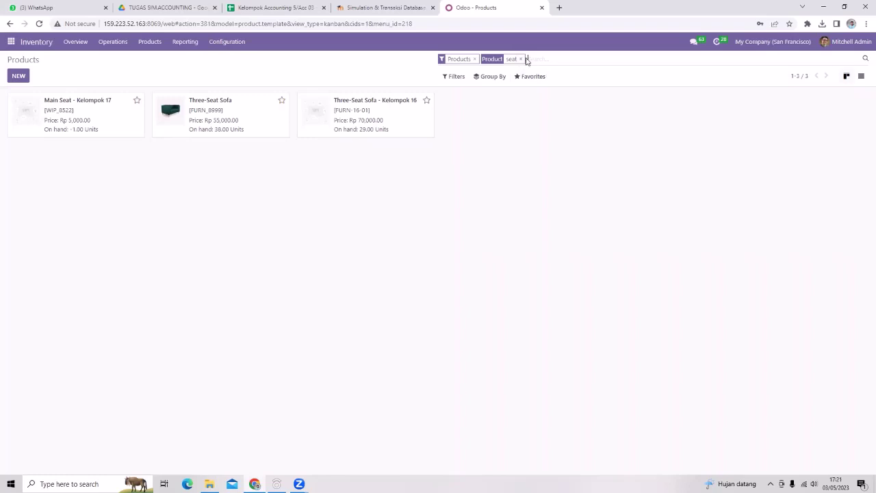
# Add "customize" to the product search for "seat", and clear the search filters
pyautogui.write('co')
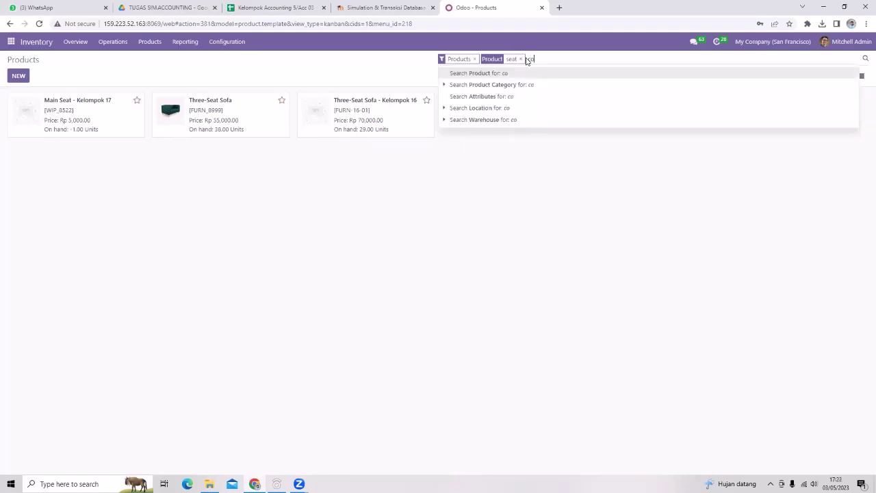
pyautogui.press('BackSpace')
pyautogui.press('BackSpace')
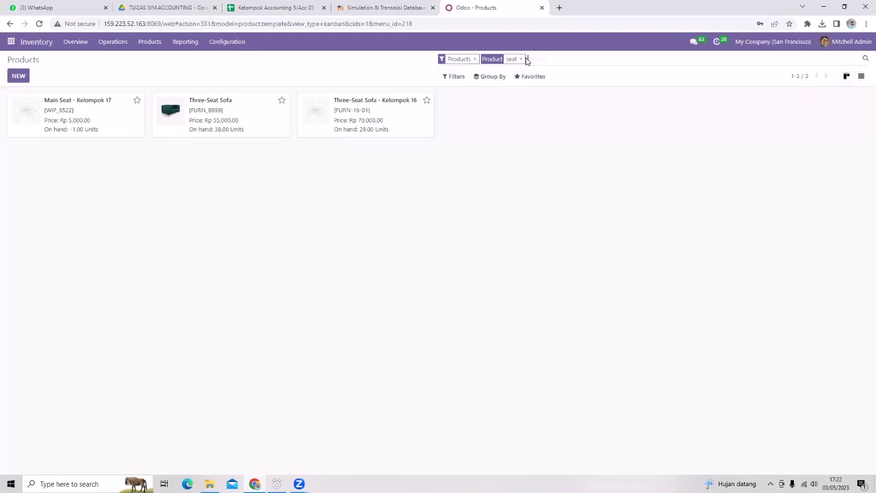
pyautogui.write('cust')
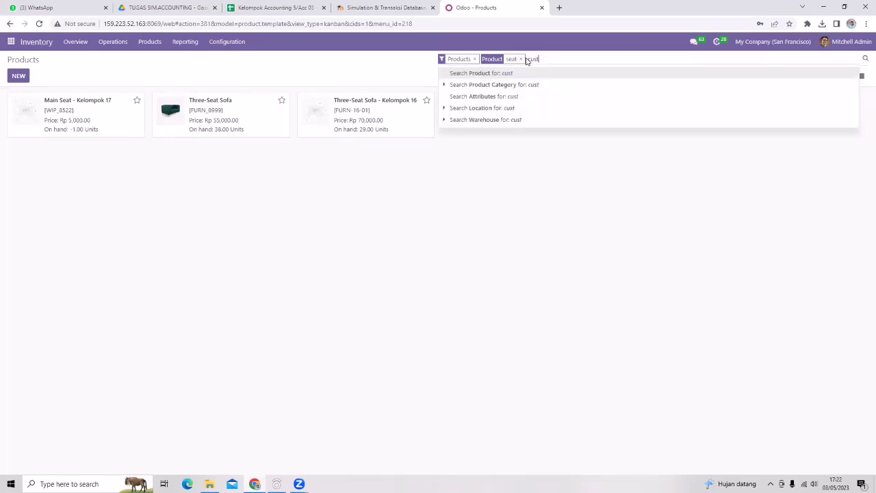
pyautogui.write('omix')
pyautogui.write('e')
pyautogui.press('Return')
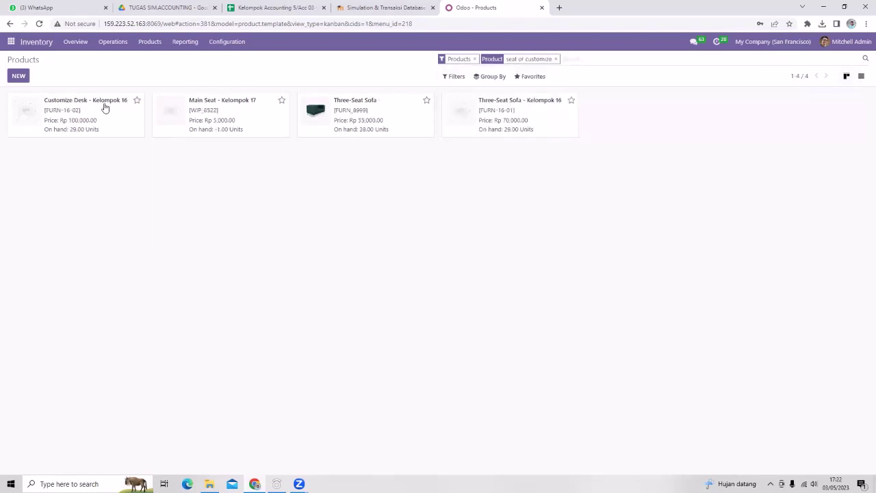
pyautogui.click(557, 60)
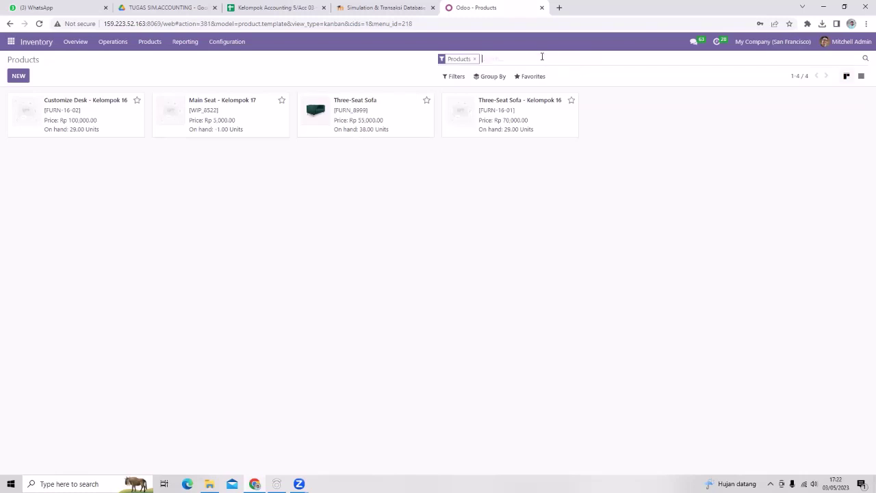
pyautogui.click(477, 59)
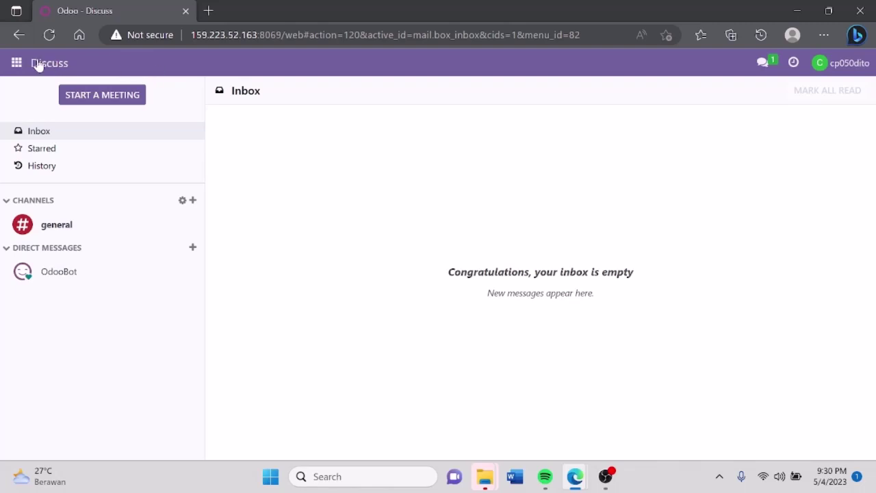
# Create a new request for quotation in Purchase with Ready Mat as the vendor
pyautogui.click(17, 63)
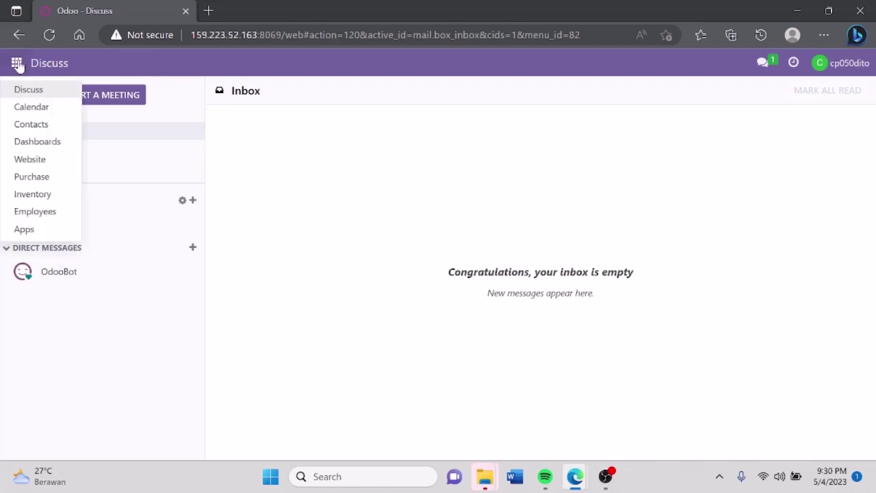
pyautogui.click(47, 177)
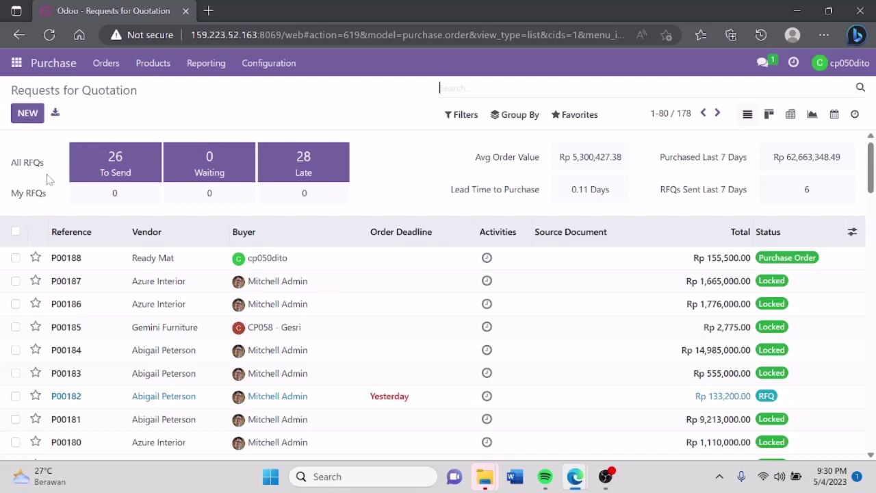
pyautogui.click(26, 113)
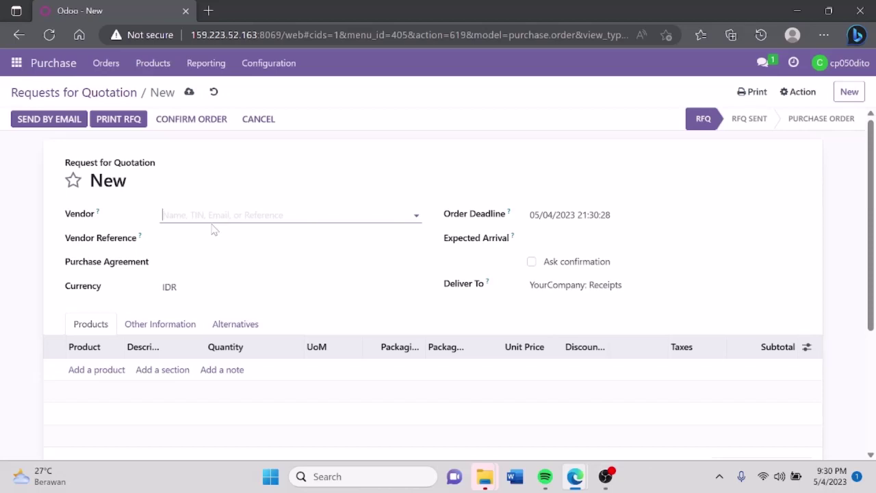
pyautogui.write('r')
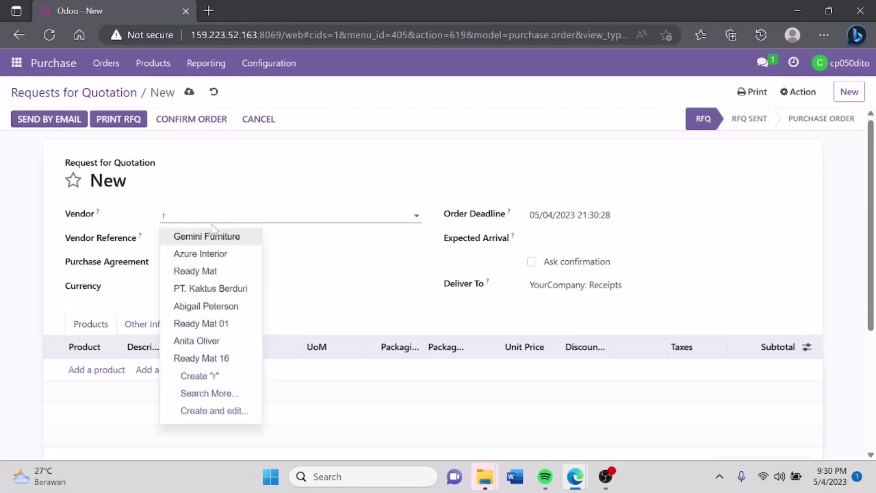
pyautogui.click(208, 271)
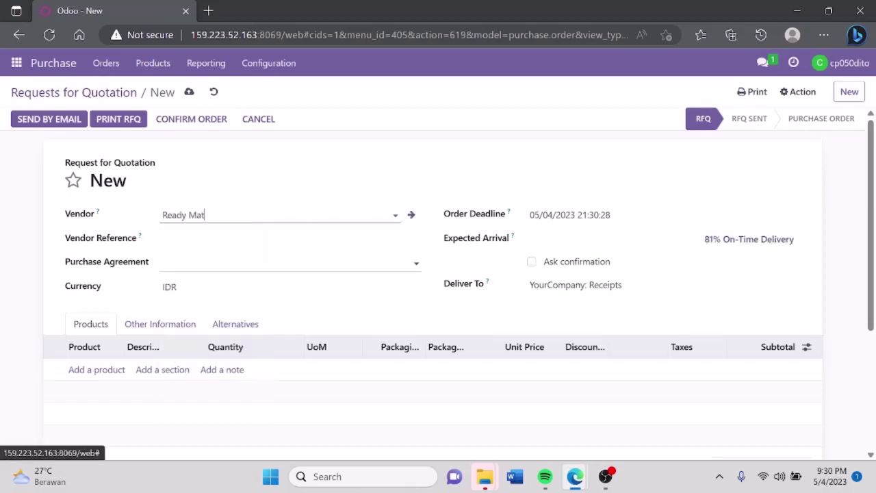
# Set the quotation request's expected arrival to 05/05/2023 21:18:23
pyautogui.click(571, 241)
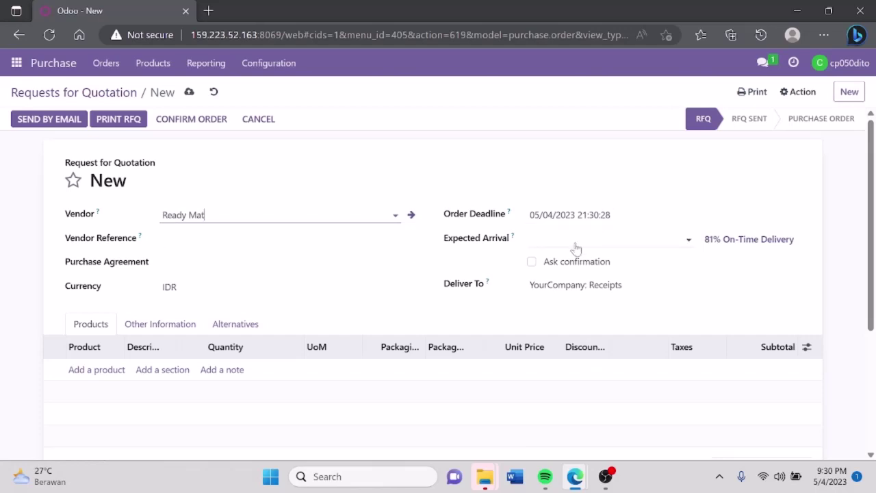
pyautogui.click(570, 284)
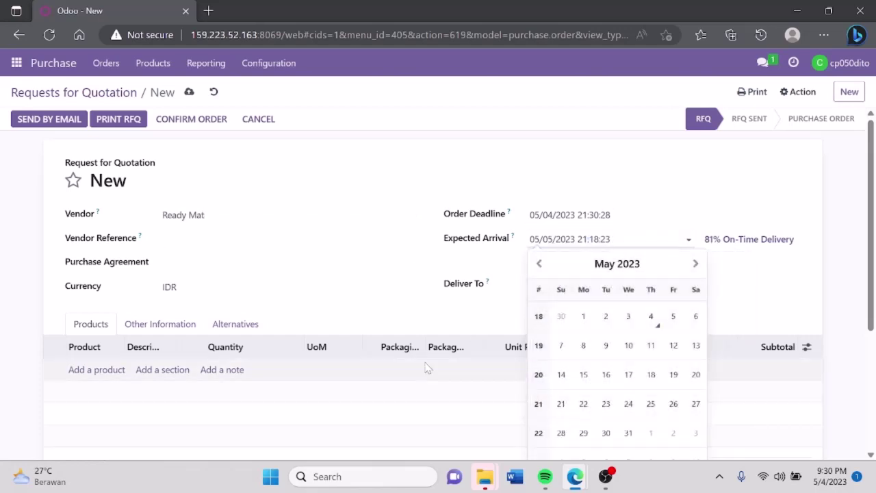
pyautogui.click(438, 301)
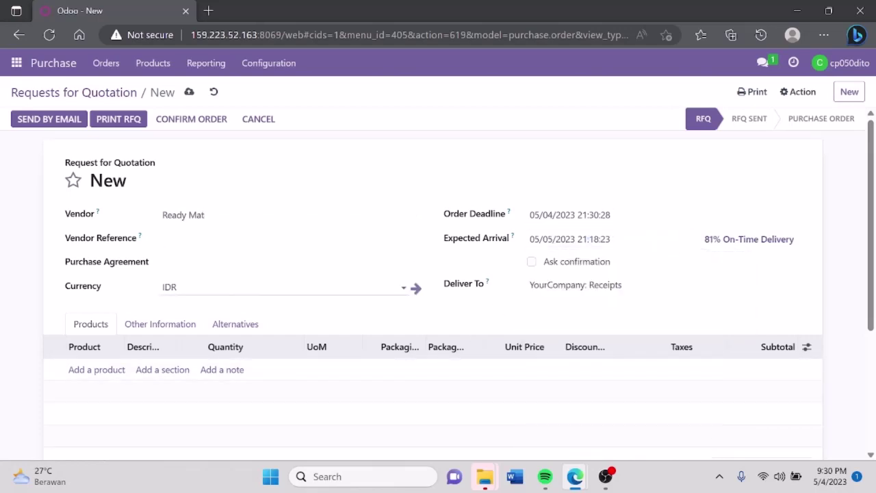
# Add the product [FURN_8999] Three-Seat Sofa as the first order line of the quotation request
pyautogui.click(97, 370)
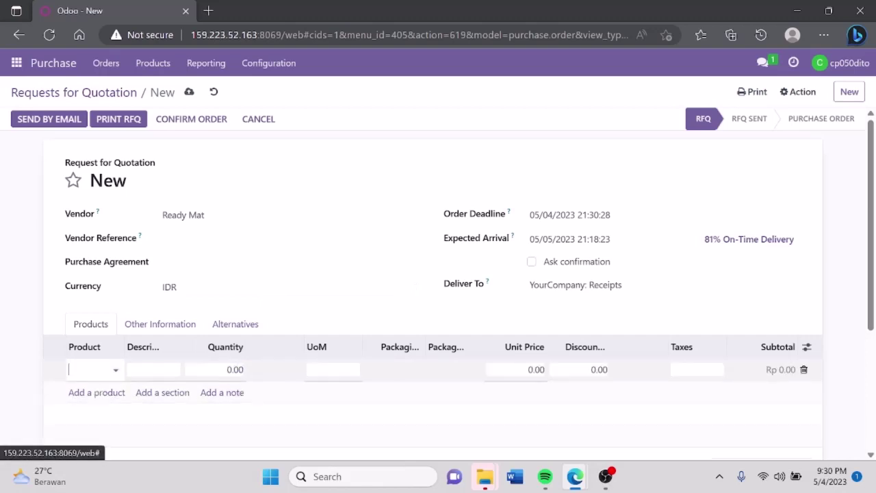
pyautogui.write('thre')
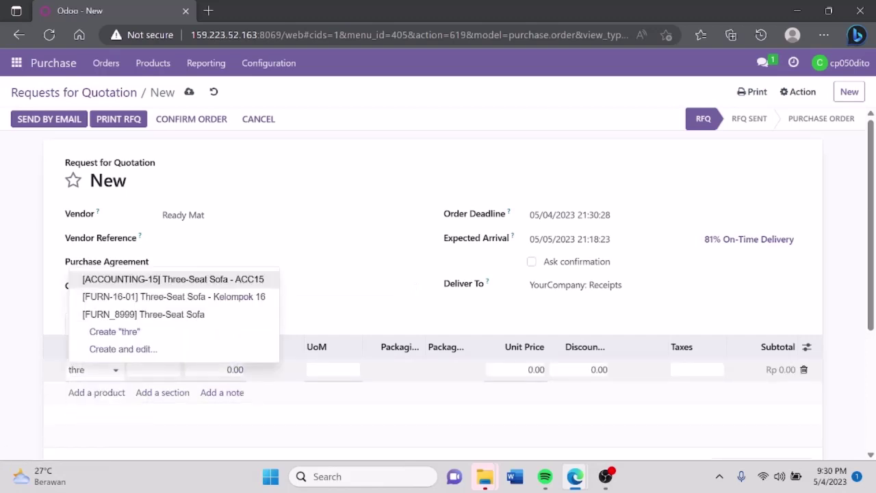
pyautogui.press('Down')
pyautogui.press('Down')
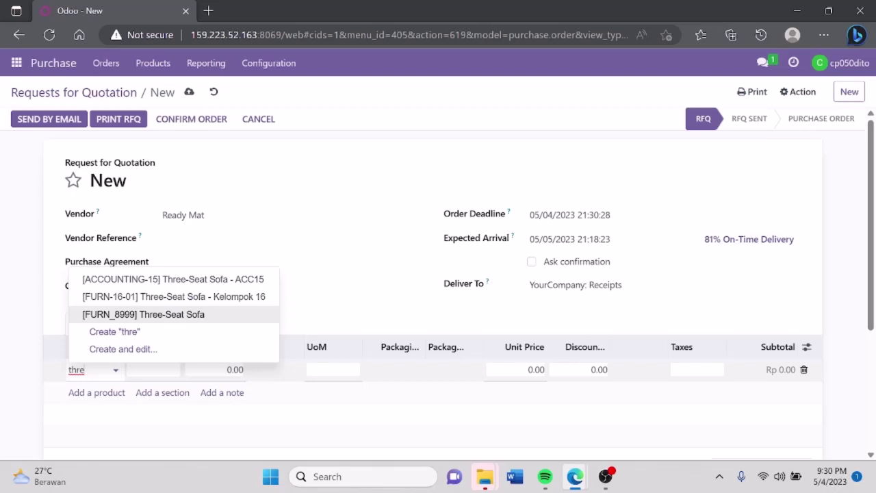
pyautogui.press('Return')
# Add the product Customize Deck as the second order line of the quotation request
pyautogui.click(88, 416)
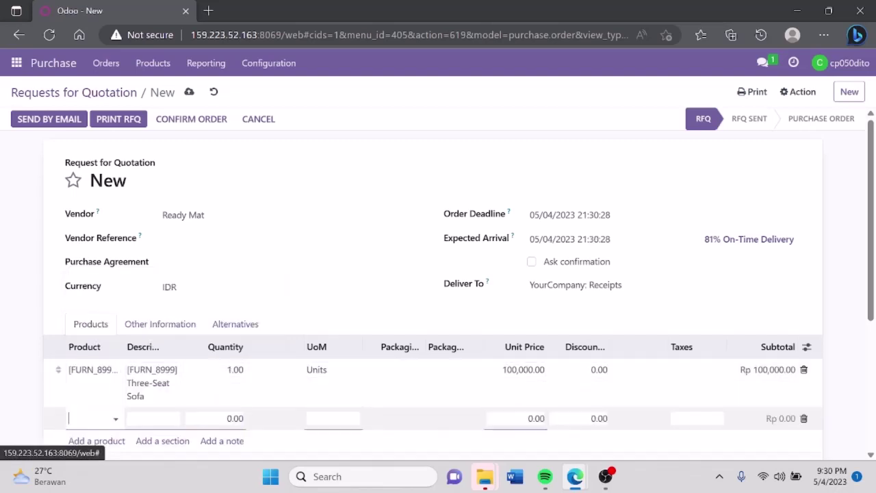
pyautogui.write('cus')
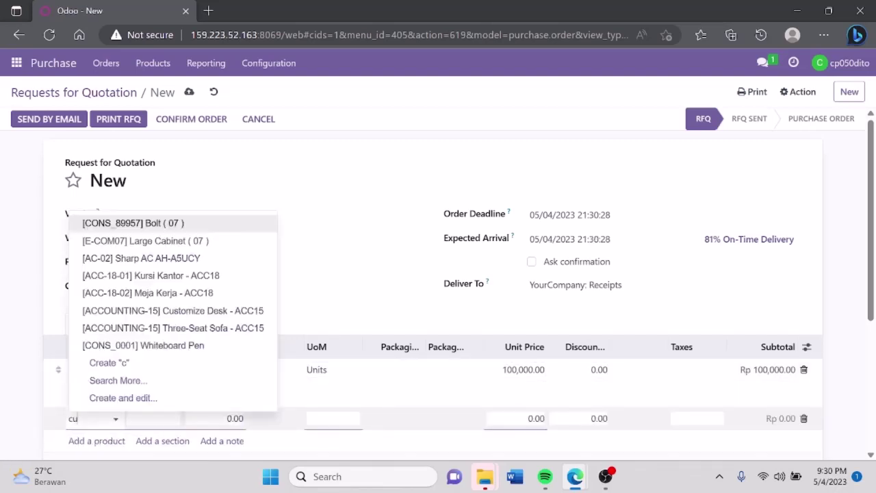
pyautogui.press('Down')
pyautogui.press('Down')
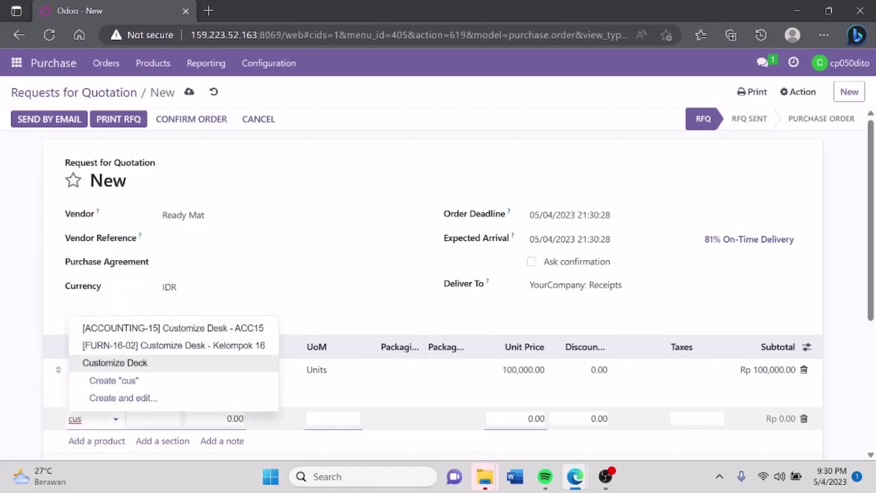
pyautogui.press('Return')
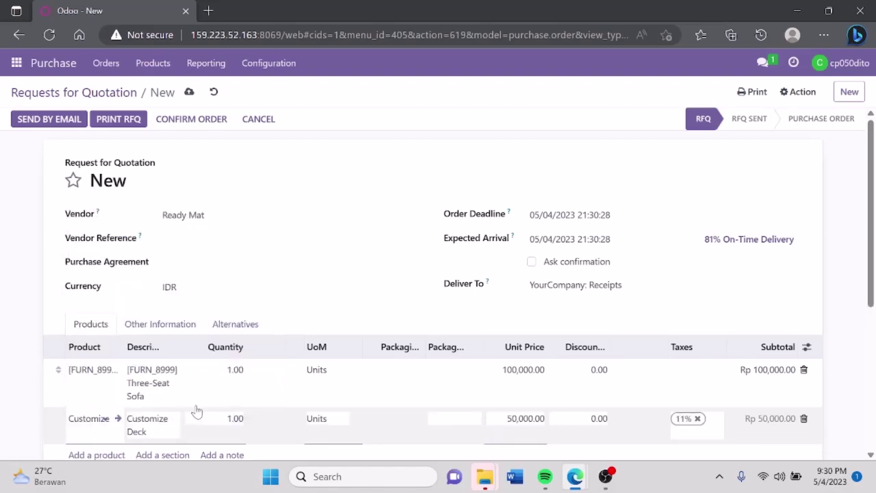
pyautogui.moveTo(874, 214); pyautogui.dragTo(874, 225)
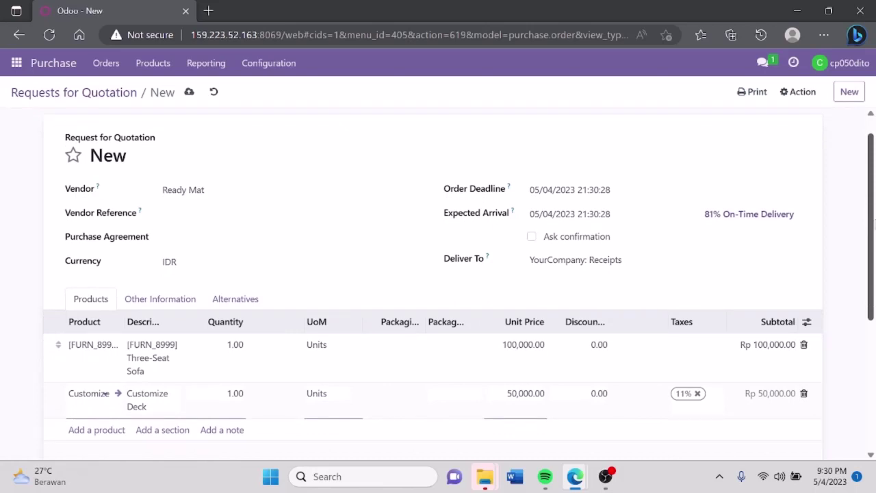
# Save the Ready Mat quotation request and confirm it as a purchase order
pyautogui.moveTo(875, 223); pyautogui.dragTo(875, 204)
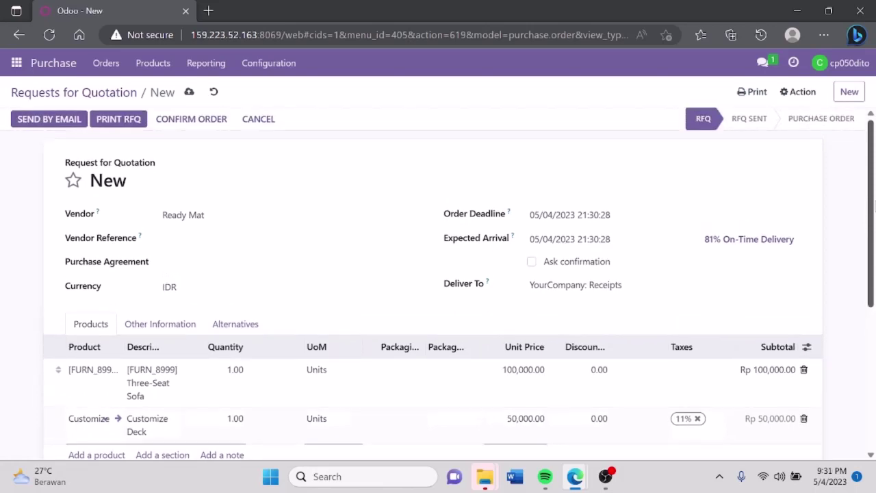
pyautogui.click(189, 93)
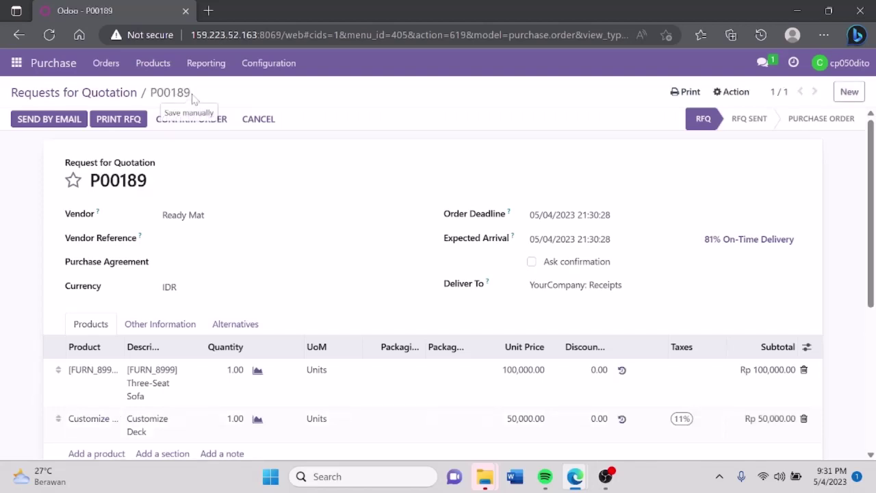
pyautogui.click(229, 121)
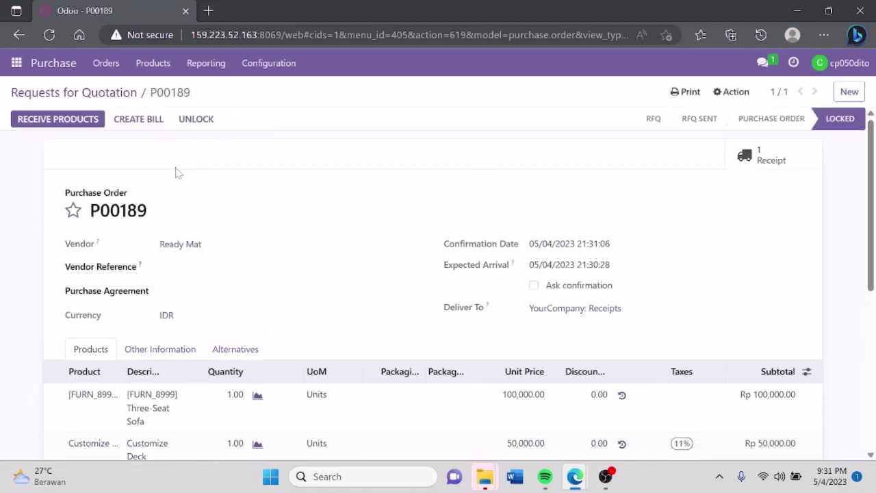
# Receive the ordered products by setting the receipt's done quantities to match the demand and validating the receipt
pyautogui.click(81, 126)
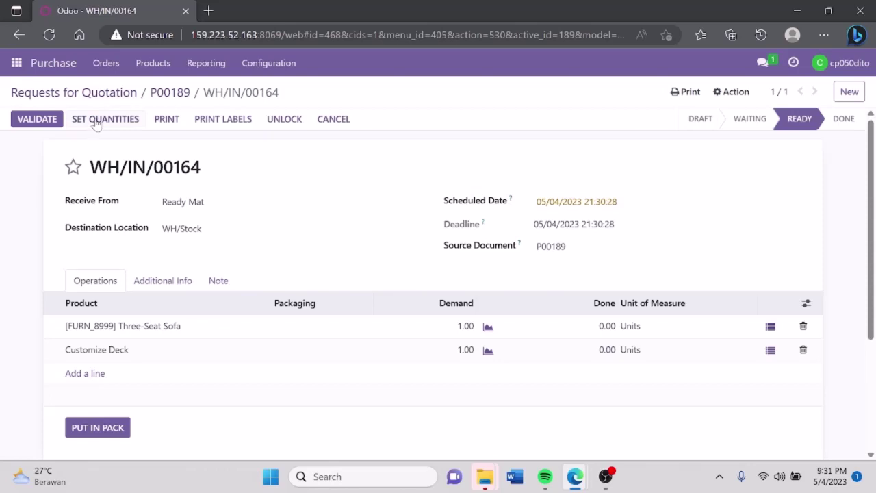
pyautogui.click(96, 120)
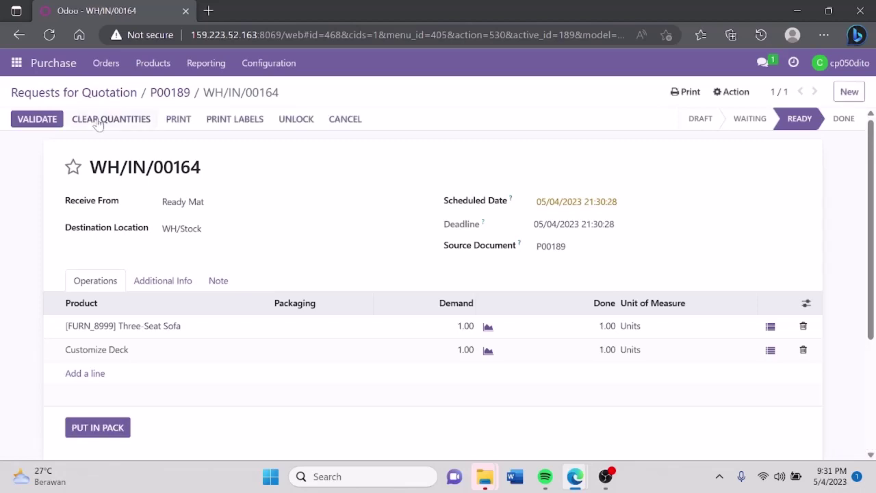
pyautogui.click(50, 122)
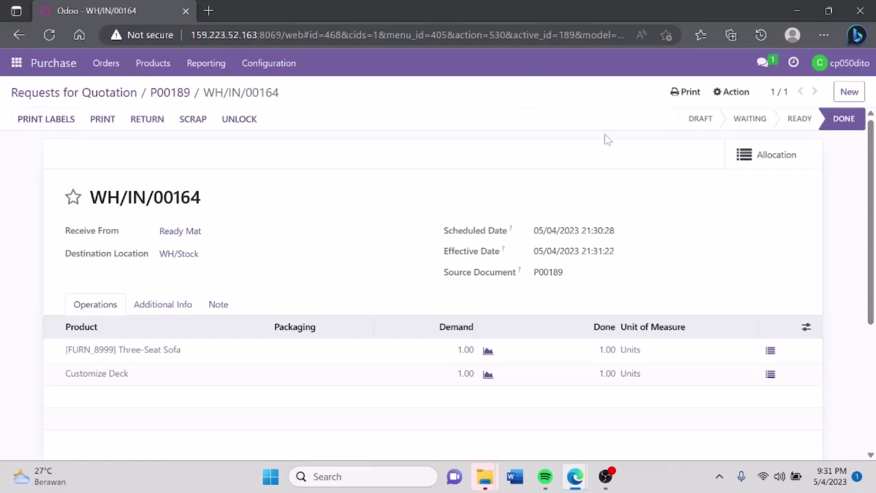
# Return to purchase order P00189 and create its vendor bill
pyautogui.click(174, 97)
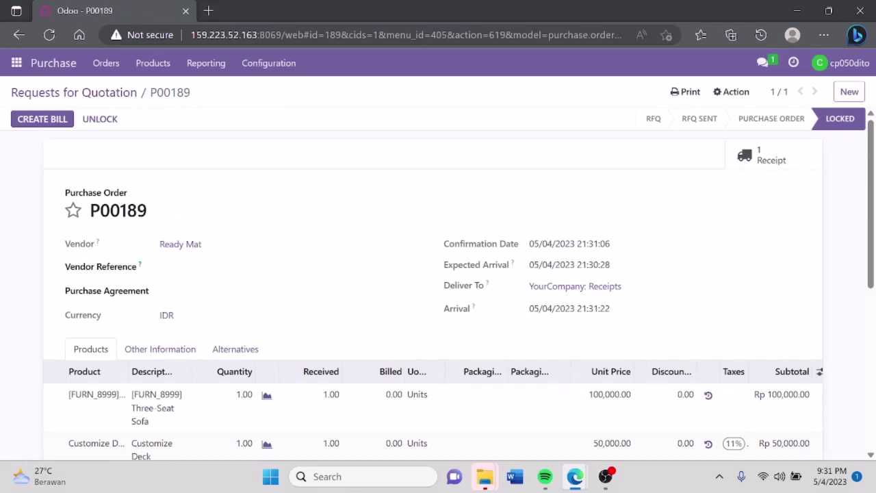
pyautogui.click(59, 123)
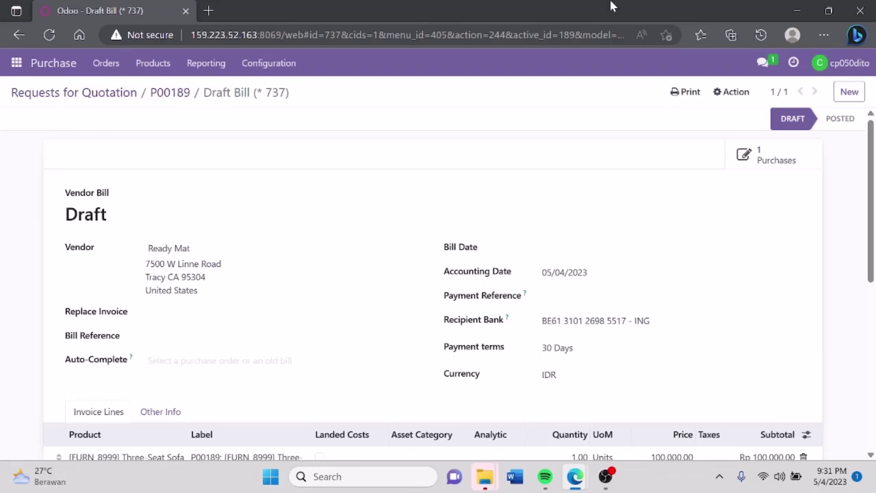
# Send the colleague a chat message with the copied draft bill screenshot and the text "tolong periksa draft ini" plus the colleague's nickname
pyautogui.click(764, 64)
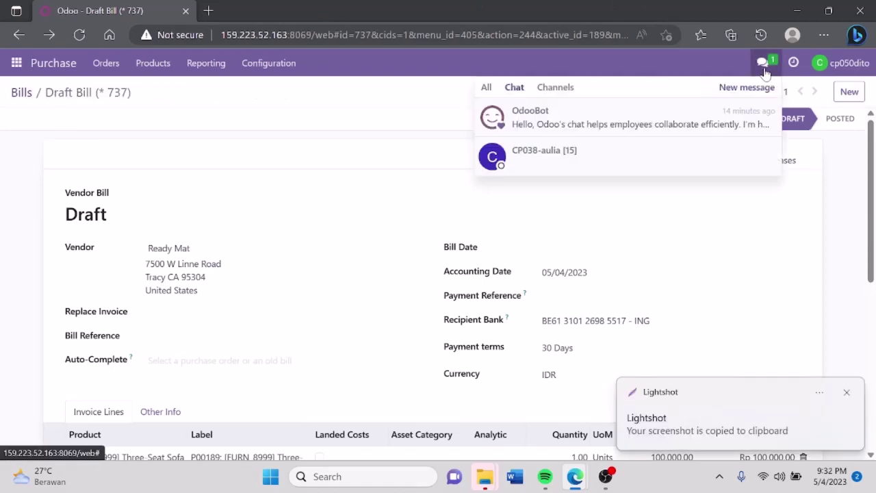
pyautogui.click(533, 159)
pyautogui.click(847, 392)
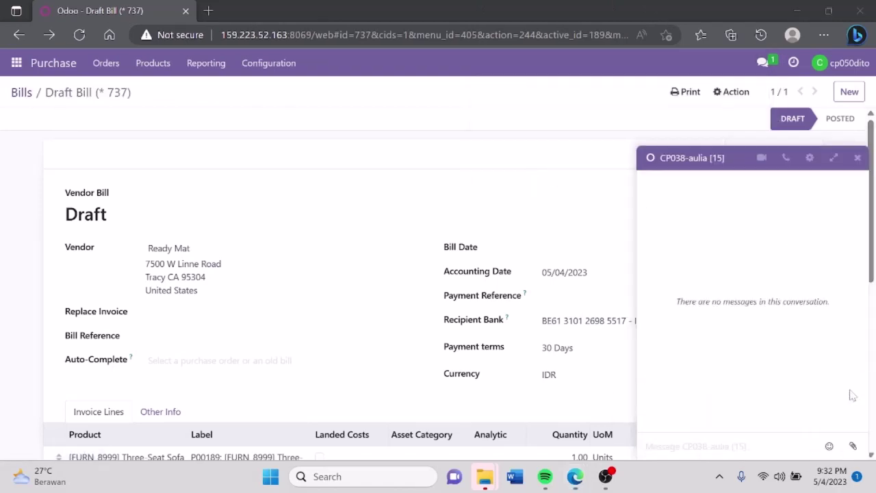
pyautogui.hotkey('ctrl', 'v')
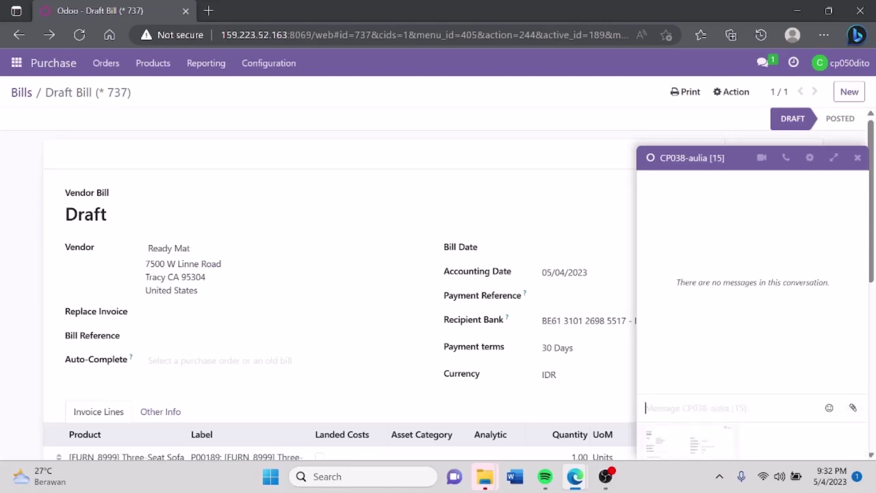
pyautogui.write('tolong perik')
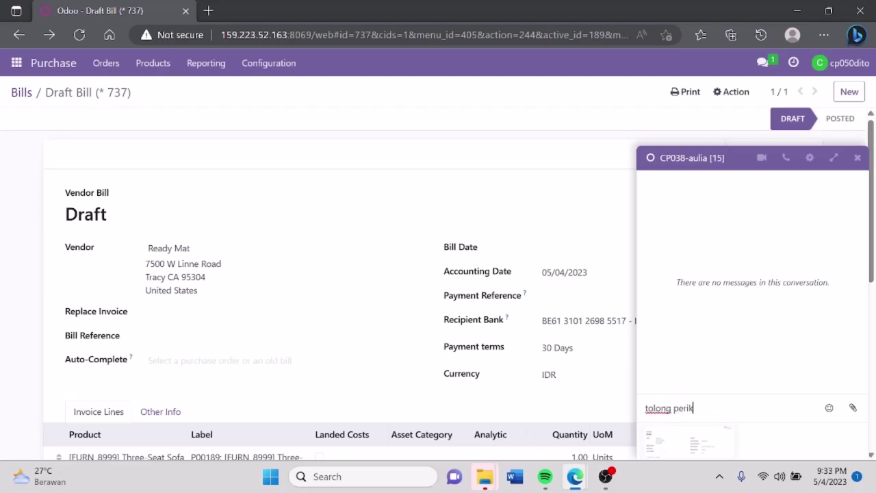
pyautogui.write('sa draft ini aul')
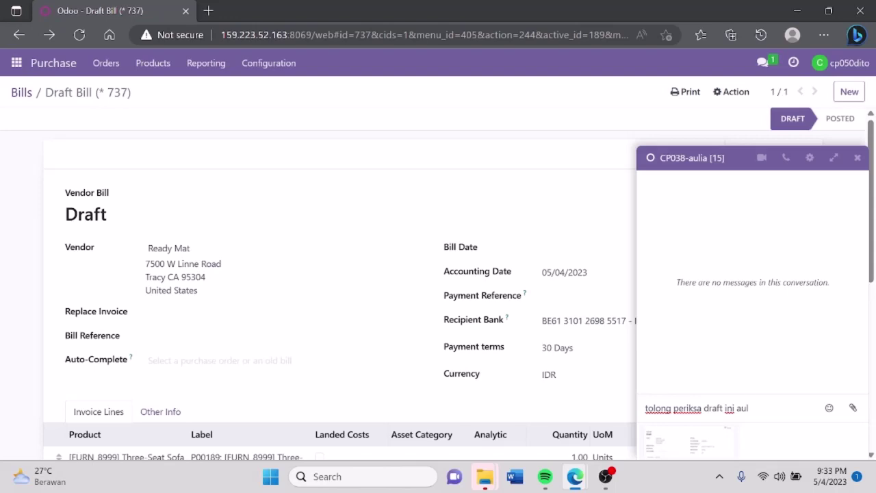
pyautogui.press('Return')
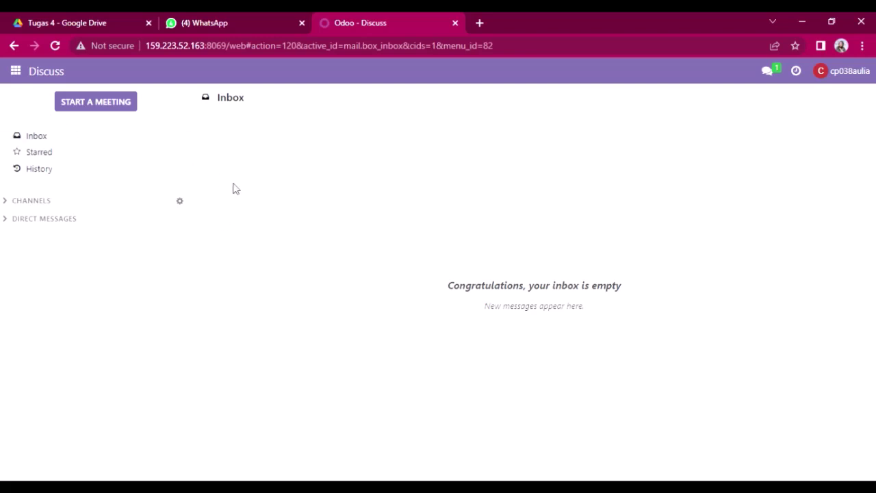
# In the colleague's Odoo session in Chrome, open the upper of the two draft Ready Mat bills from Accounting's vendor bills
pyautogui.click(23, 80)
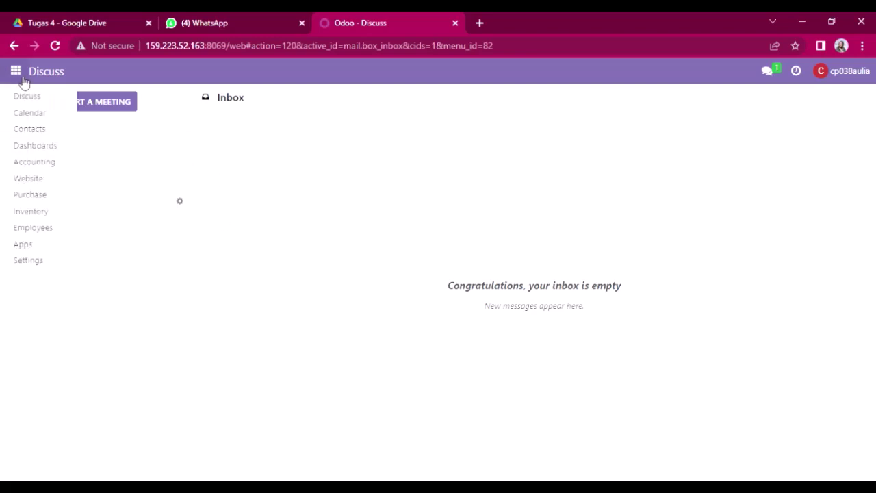
pyautogui.click(54, 167)
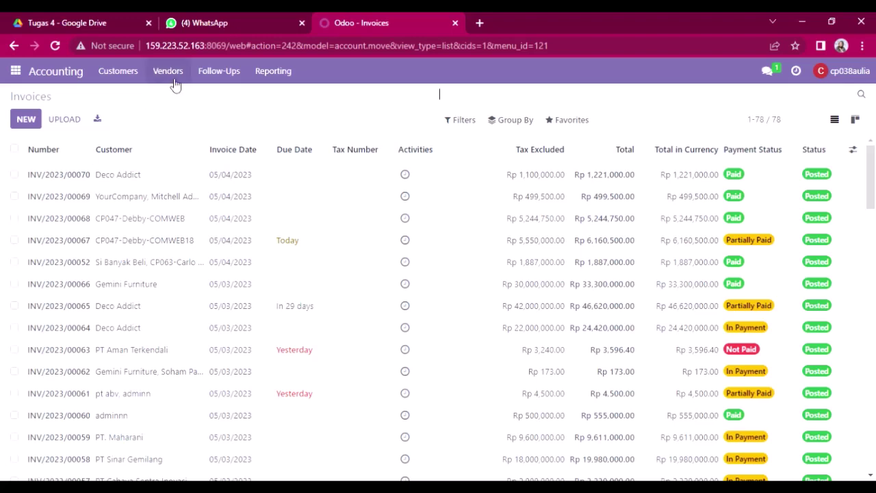
pyautogui.click(174, 83)
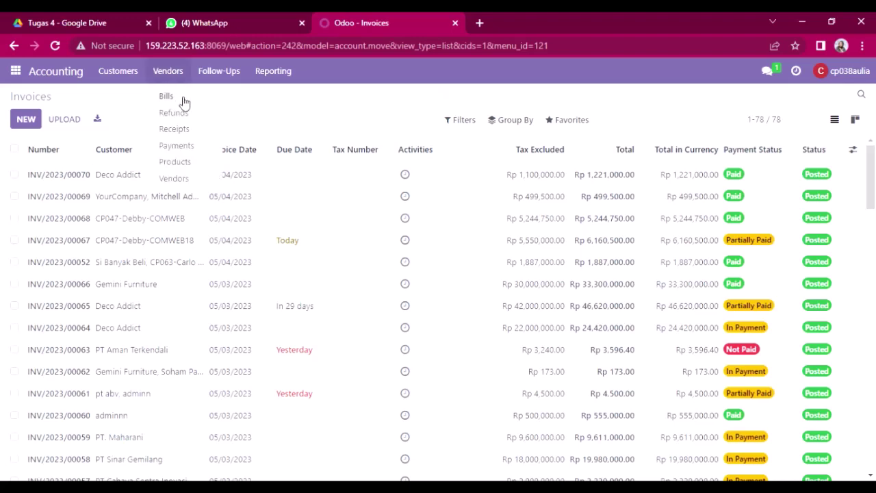
pyautogui.click(182, 101)
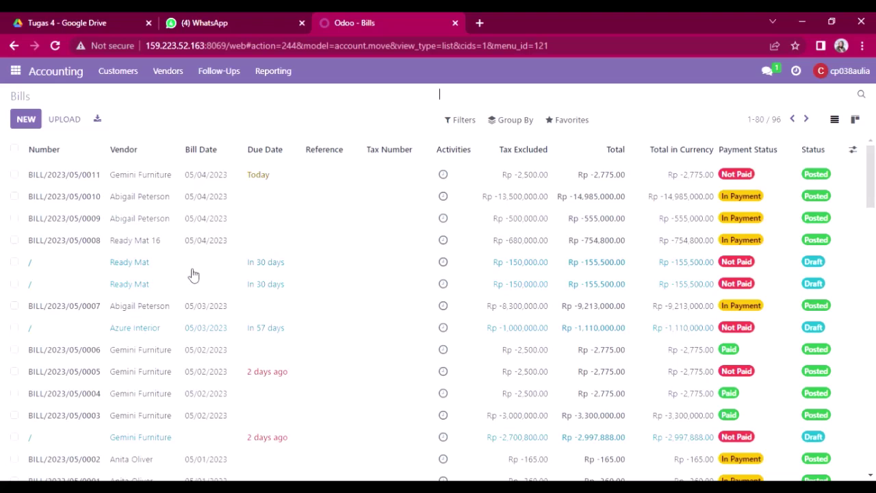
pyautogui.click(460, 123)
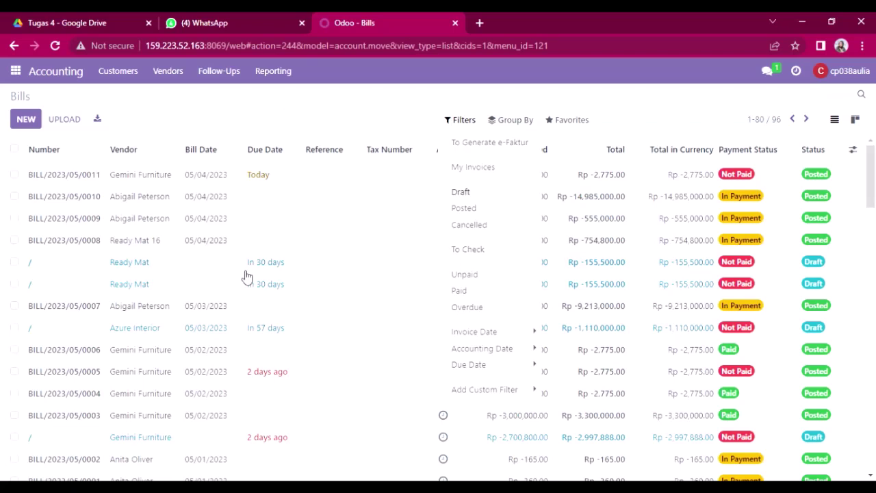
pyautogui.click(197, 273)
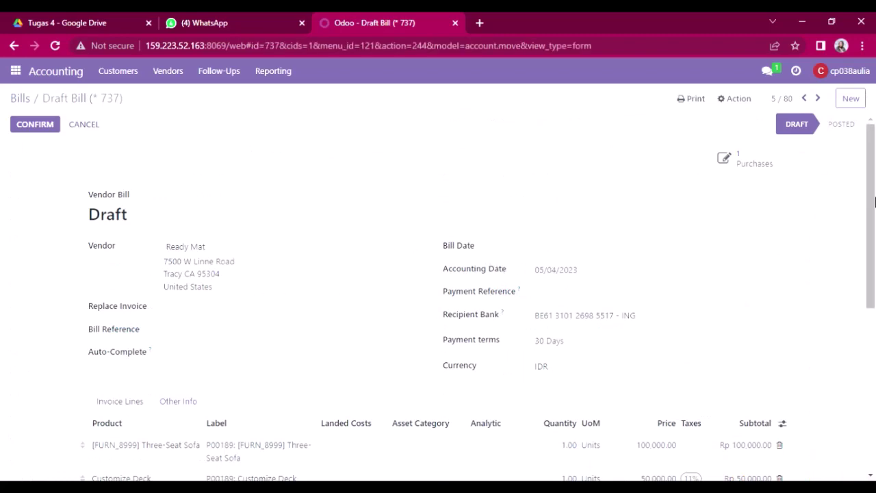
# Review the draft bill's lines, set the bill date to 05/04/2023 and confirm the bill
pyautogui.moveTo(870, 200); pyautogui.dragTo(875, 308)
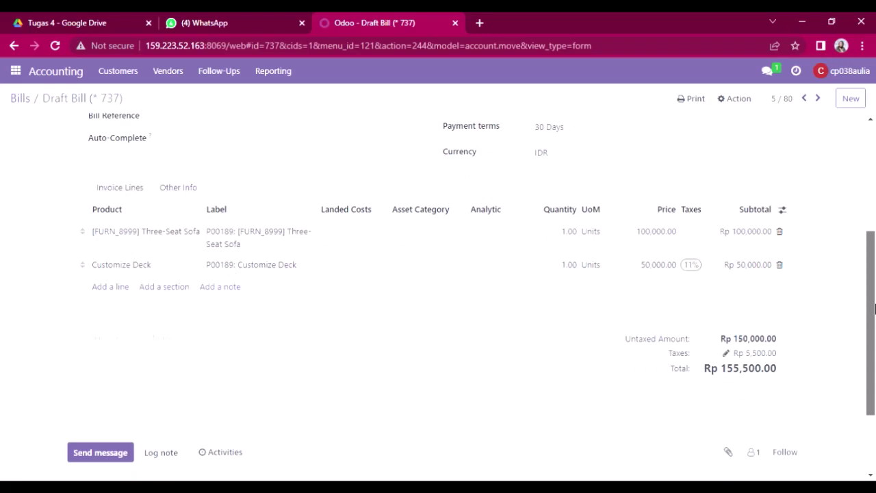
pyautogui.scroll(3, 874, 308)
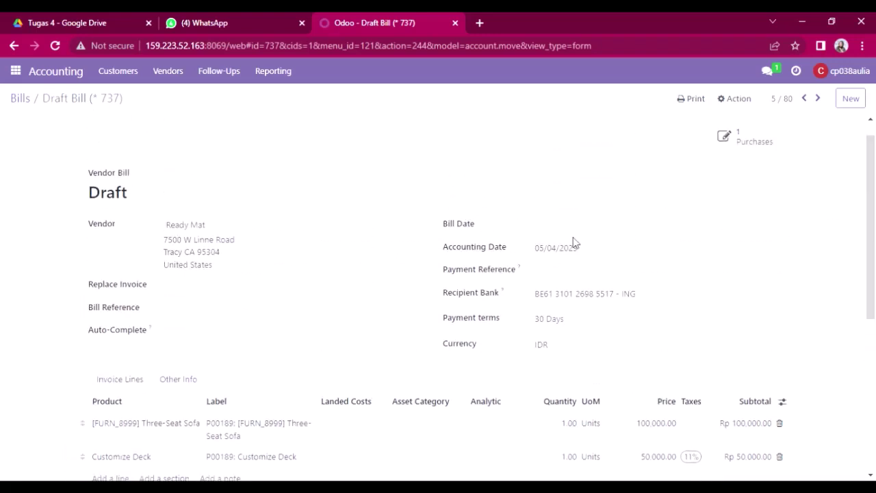
pyautogui.click(554, 228)
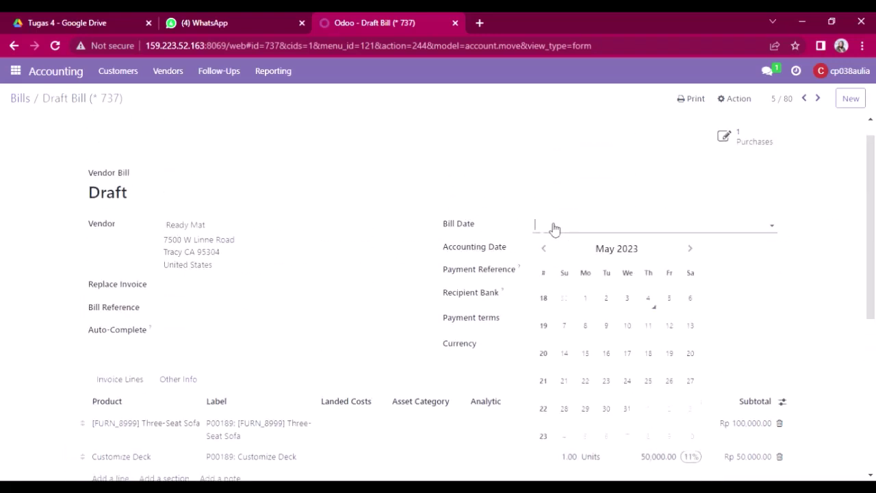
pyautogui.click(655, 302)
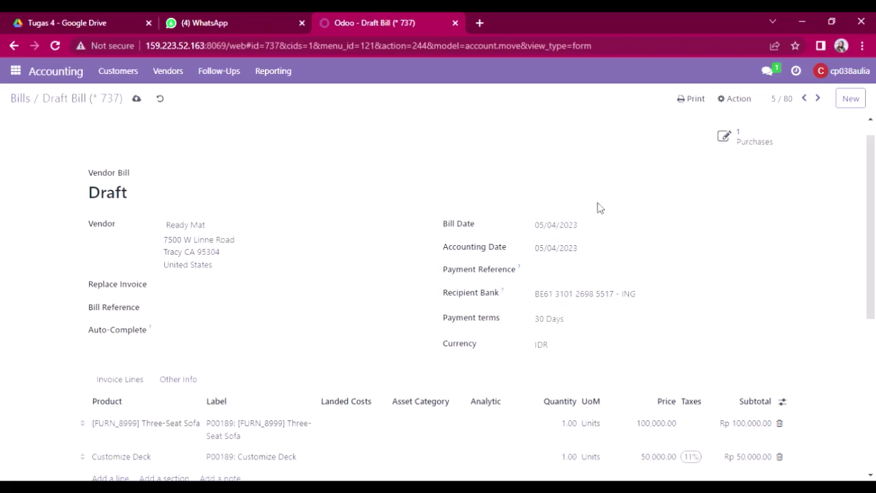
pyautogui.scroll(1, 874, 142)
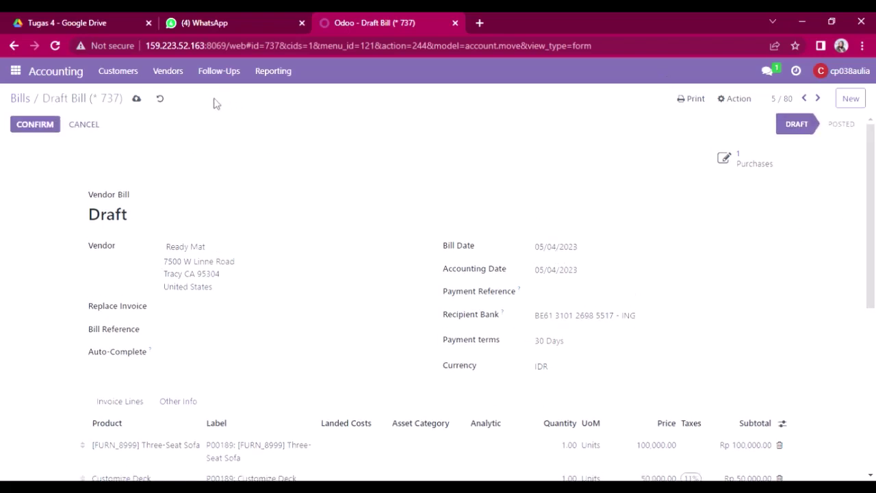
pyautogui.click(54, 129)
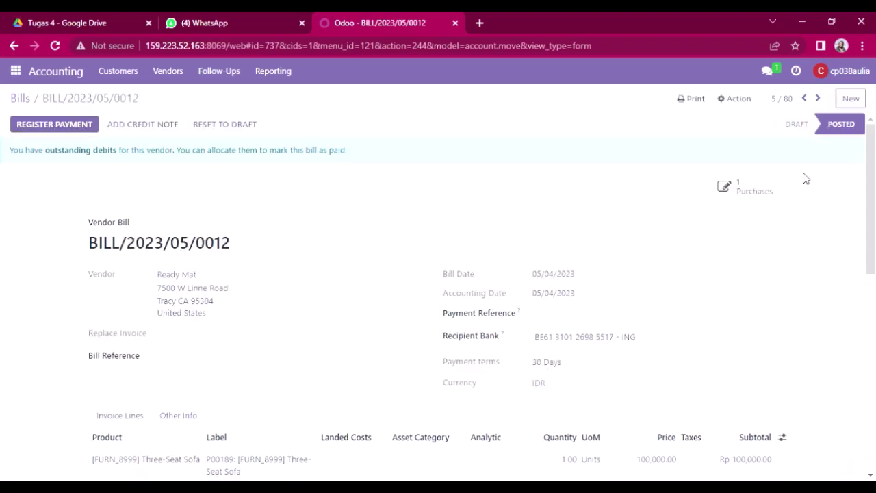
# Review the posted bill and register its payment of Rp 155,500.00 with the BANK BRI journal, Manual method, dated 05/04/2023
pyautogui.scroll(-4, 875, 182)
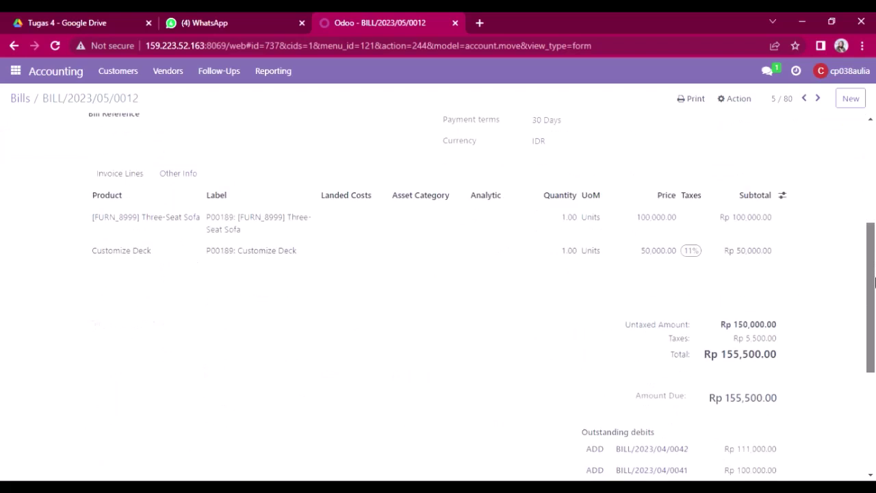
pyautogui.scroll(4, 874, 181)
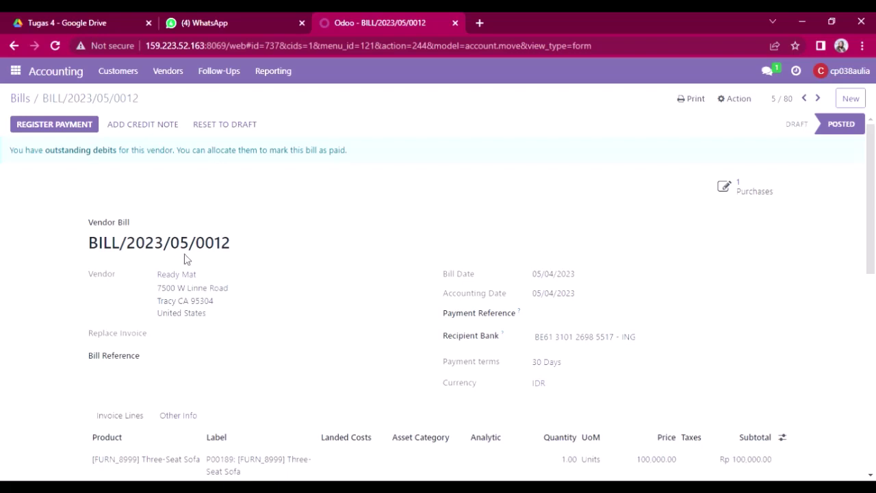
pyautogui.click(82, 128)
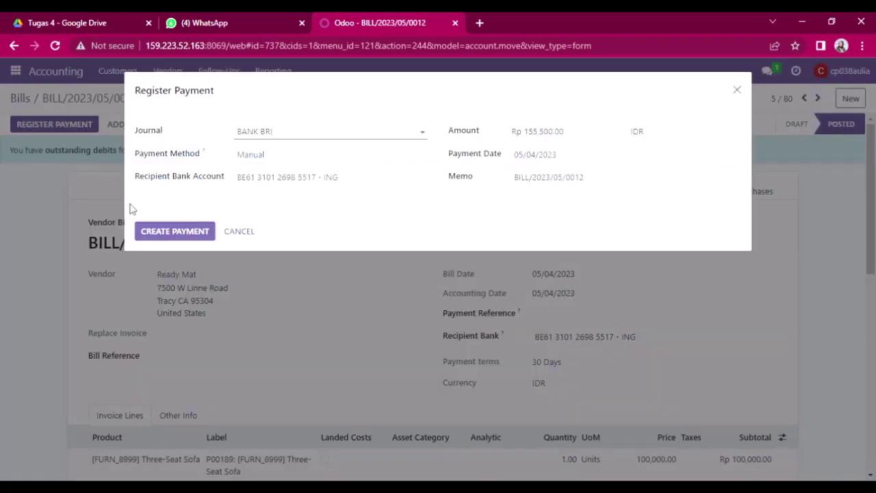
pyautogui.click(201, 235)
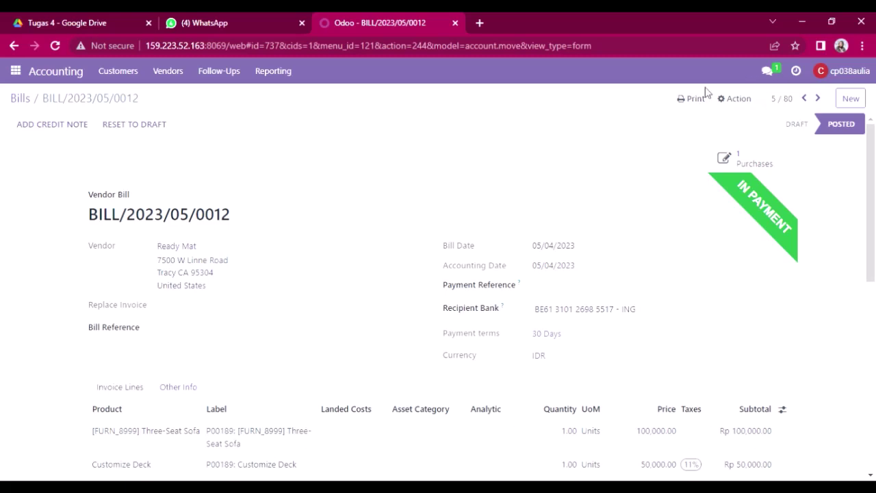
pyautogui.click(16, 71)
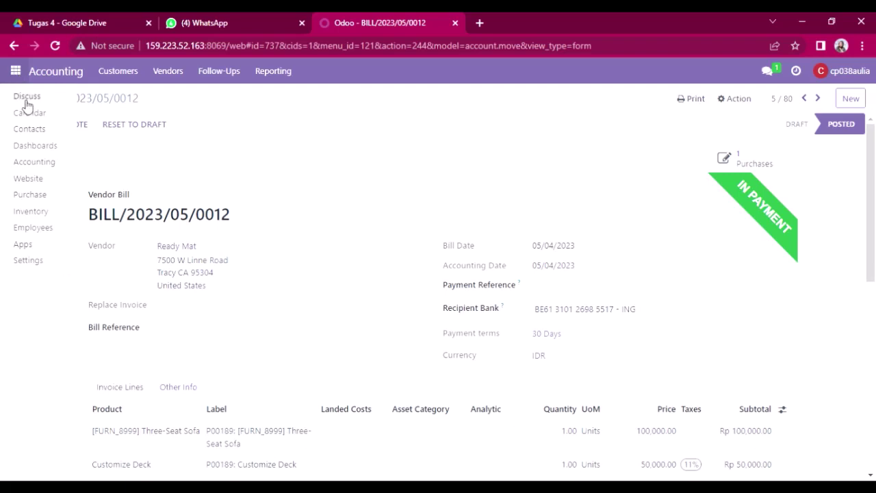
pyautogui.click(26, 99)
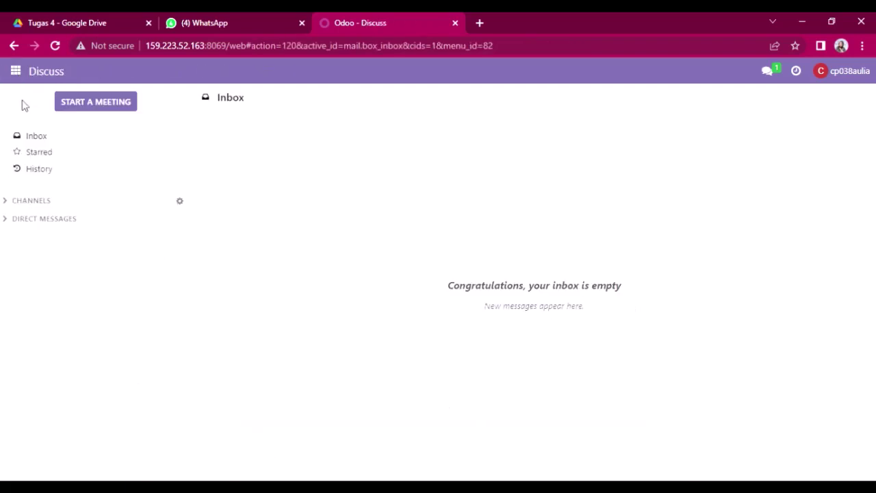
pyautogui.click(22, 78)
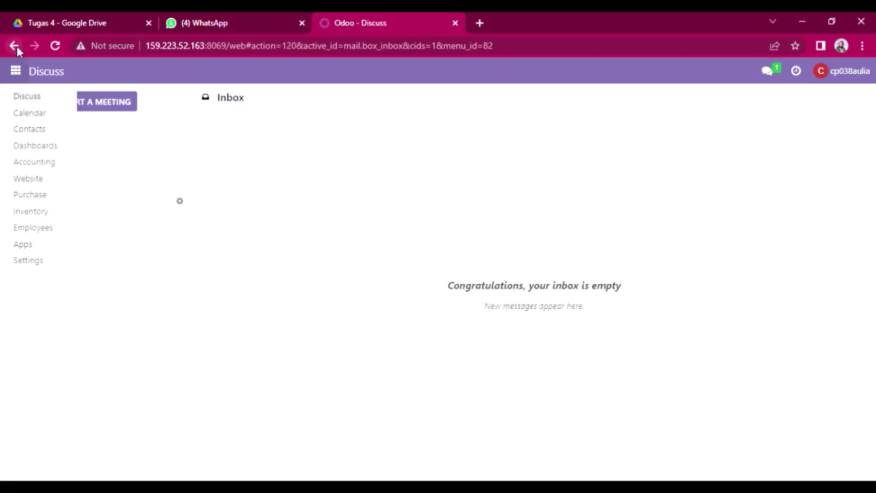
pyautogui.click(14, 45)
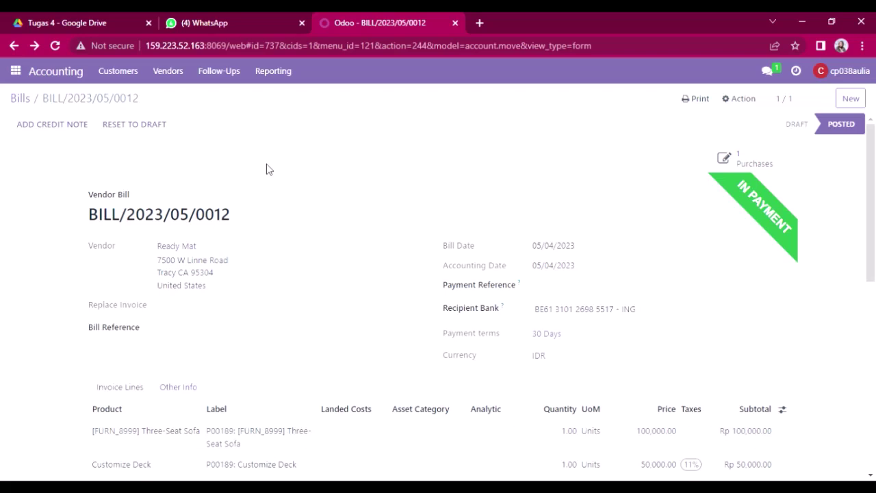
# Send the next colleague a direct message in Discuss with the copied bill screenshot and the text "tolong lakukan pembayaran pada kode tersebut"
pyautogui.click(15, 70)
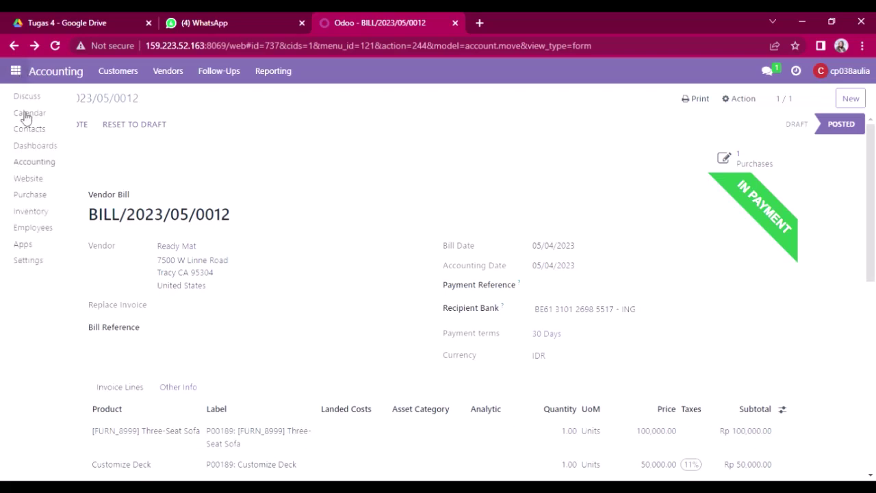
pyautogui.click(31, 100)
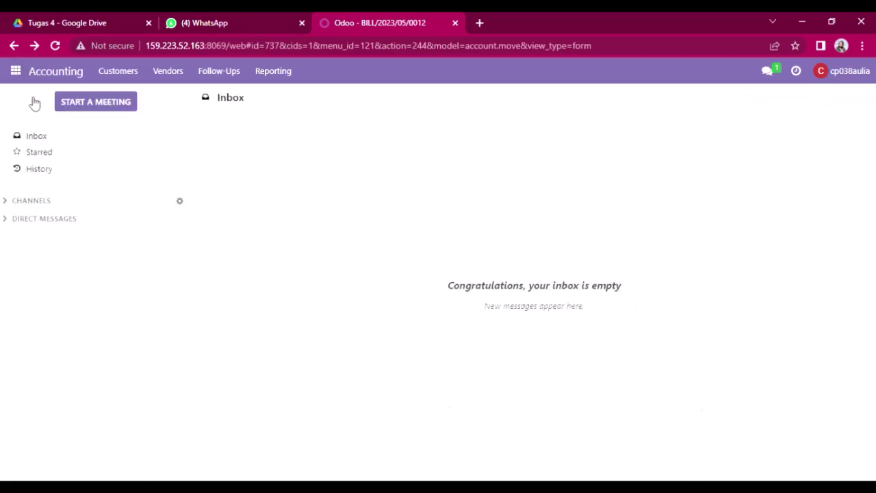
pyautogui.click(73, 220)
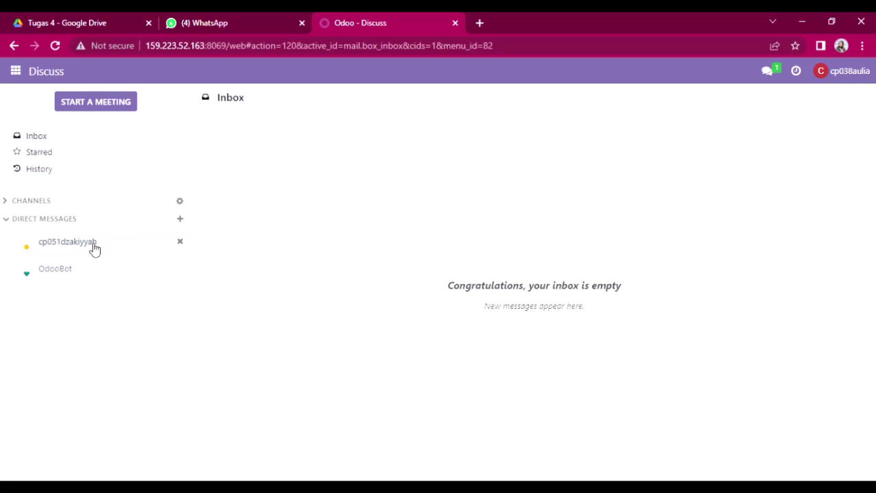
pyautogui.click(94, 249)
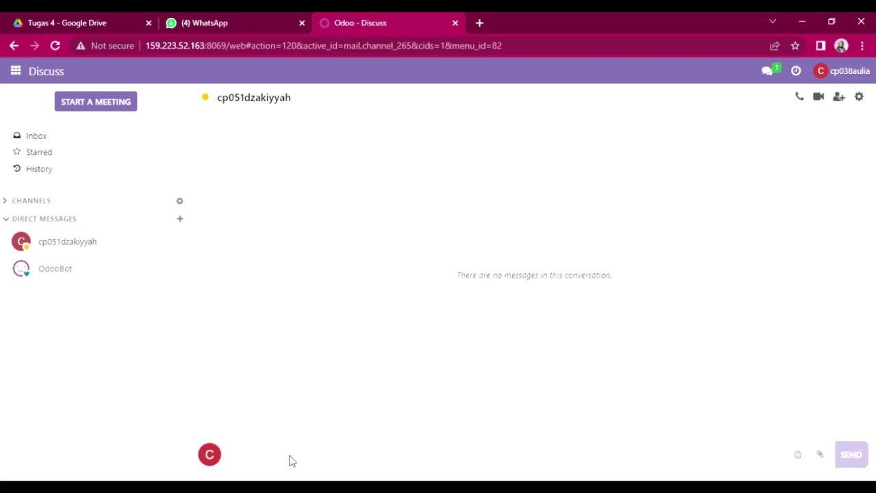
pyautogui.click(367, 465)
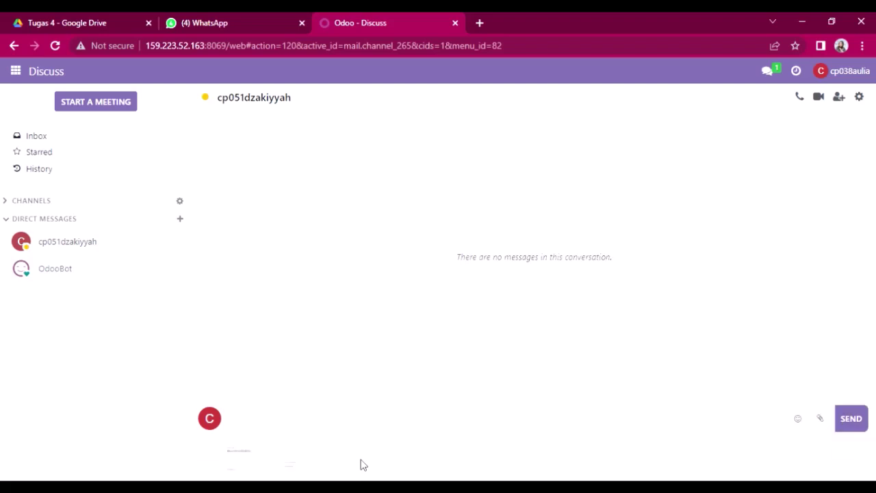
pyautogui.write('tolong lakukan pembayaran ')
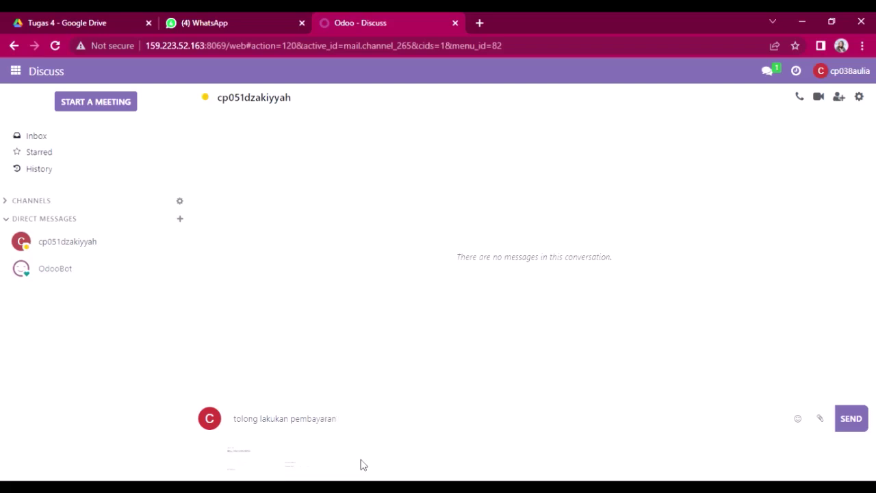
pyautogui.write('pada kode tersebut')
pyautogui.press('Return')
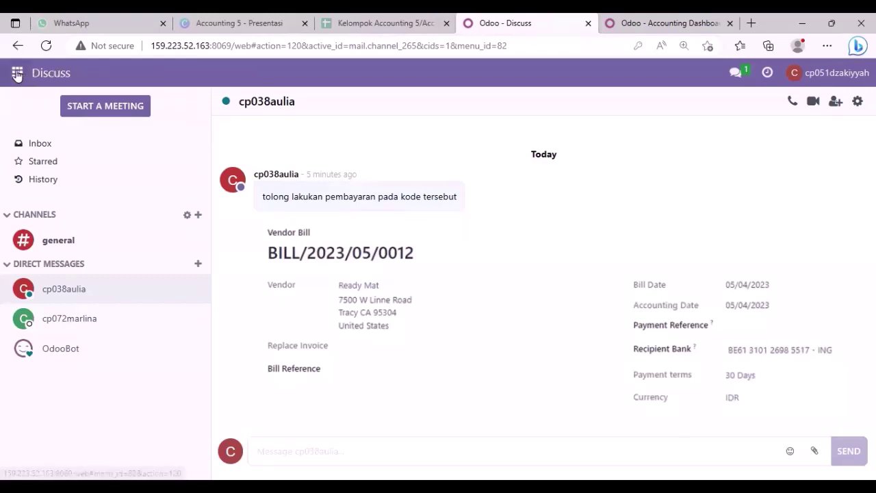
# In the receiving colleague's Odoo session in Edge, widen the vendor bills' Number column, open BILL/2023/05/0012 and review its lines
pyautogui.click(48, 178)
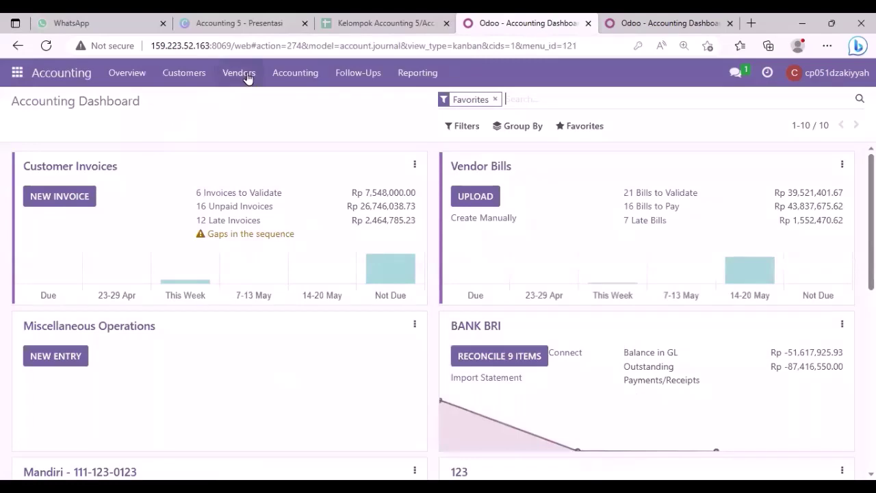
pyautogui.click(248, 77)
pyautogui.click(239, 100)
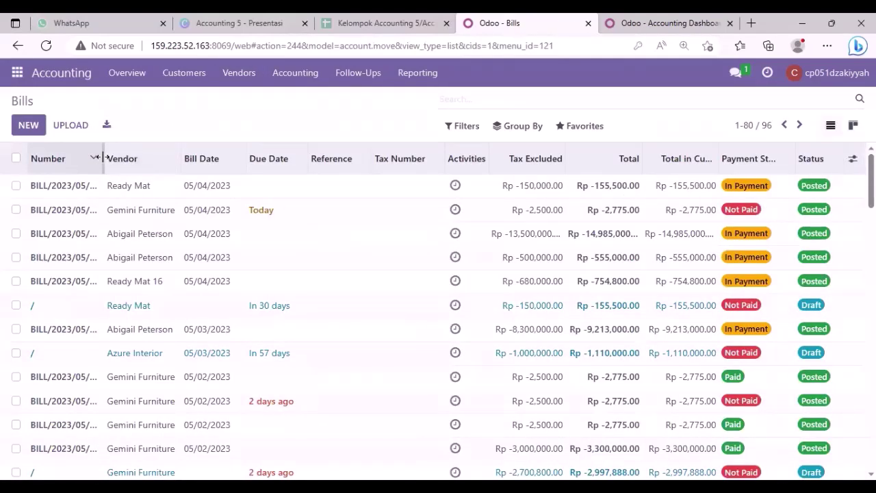
pyautogui.moveTo(104, 159); pyautogui.dragTo(125, 159)
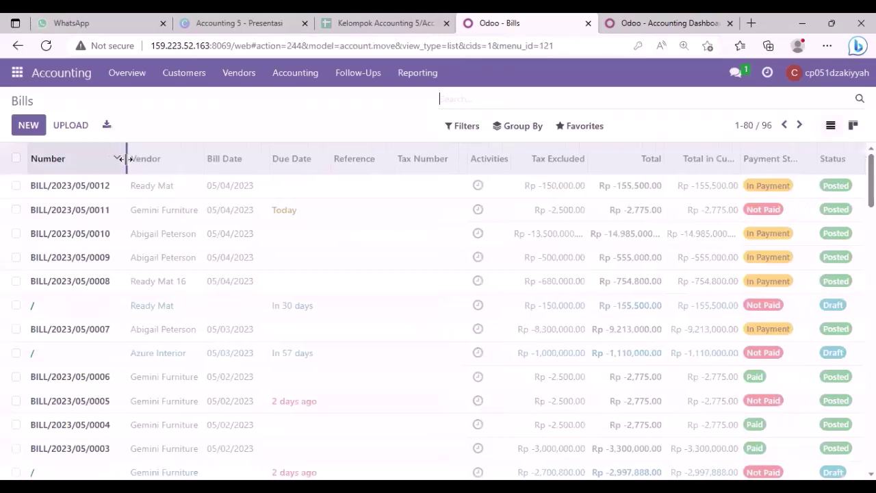
pyautogui.click(61, 191)
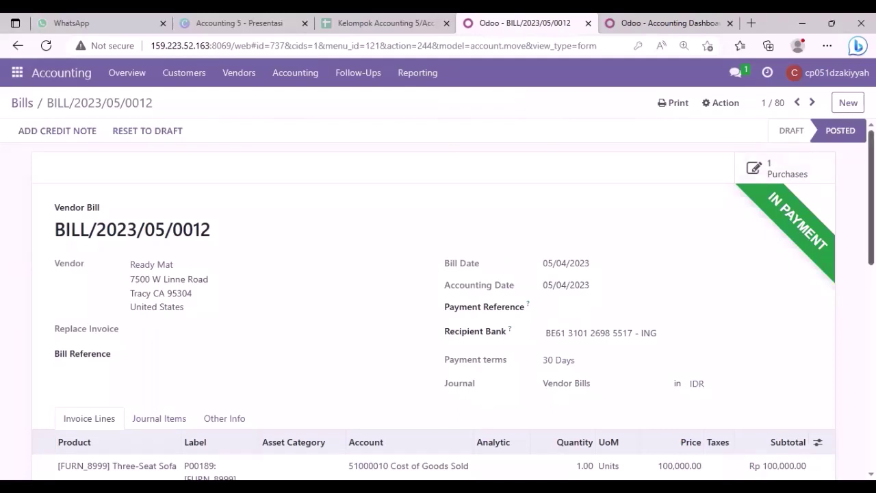
pyautogui.scroll(-2, 438, 302)
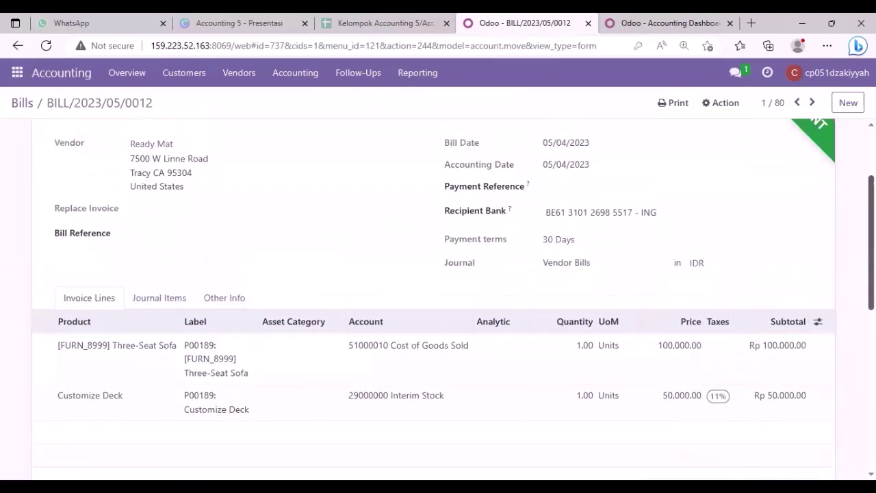
pyautogui.scroll(2, 438, 301)
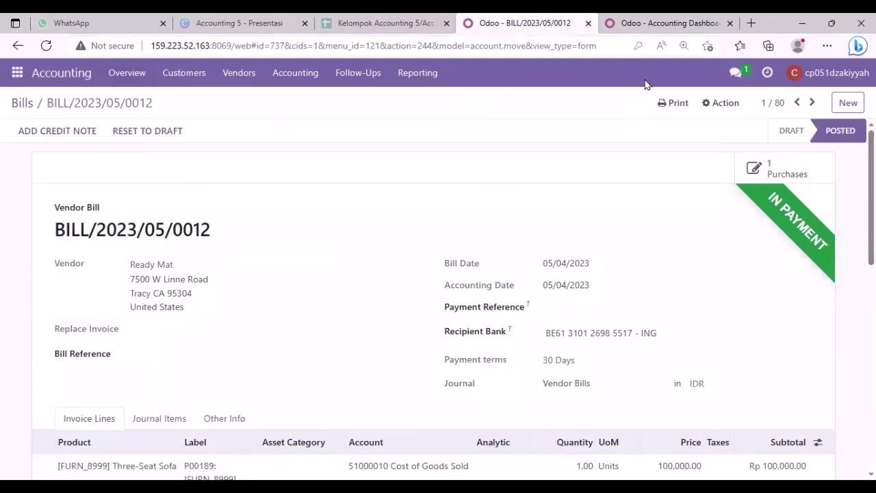
# Open the Cash journal's items to reconcile from the Accounting Dashboard in the other Odoo browser tab
pyautogui.hotkey('ctrl', 'Tab')
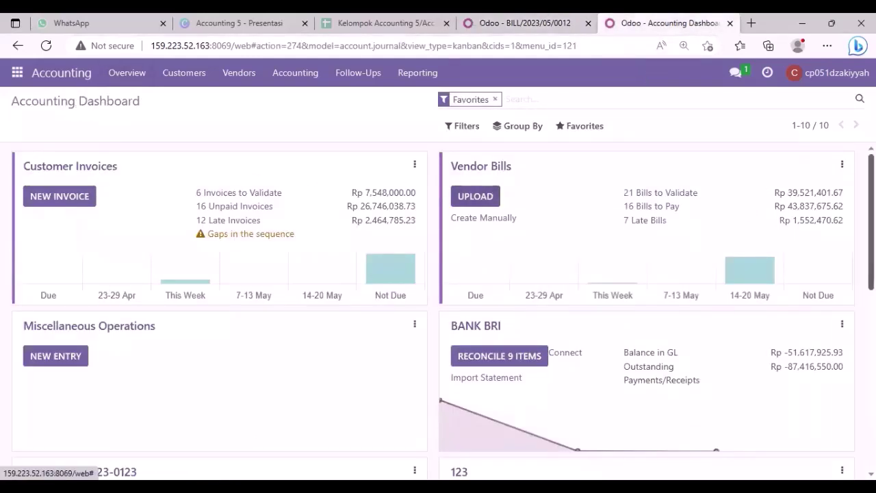
pyautogui.scroll(-4, 656, 206)
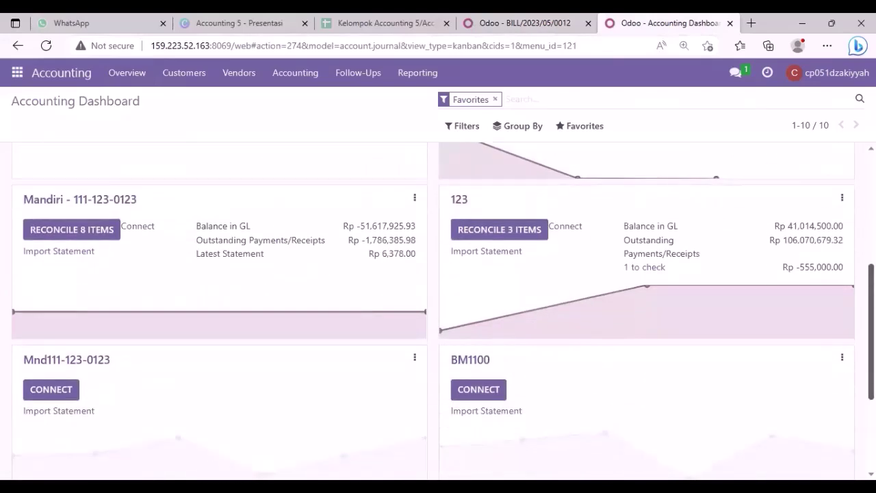
pyautogui.scroll(-2, 443, 311)
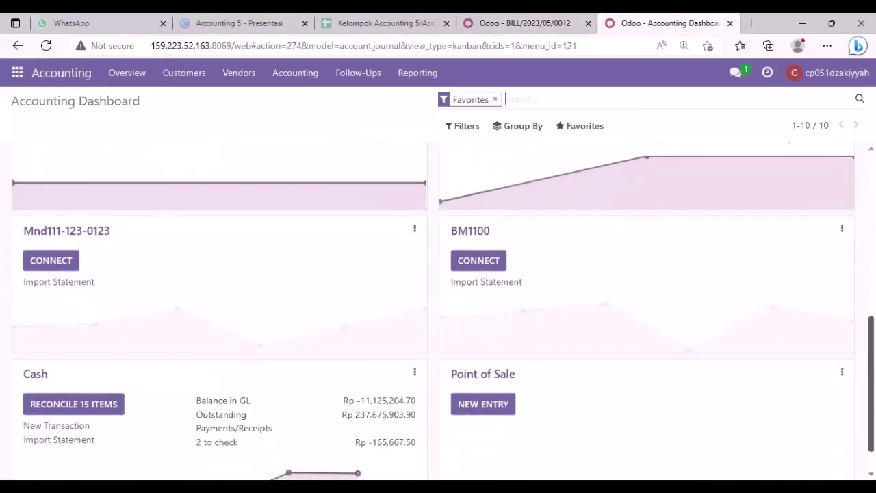
pyautogui.scroll(-1, 443, 311)
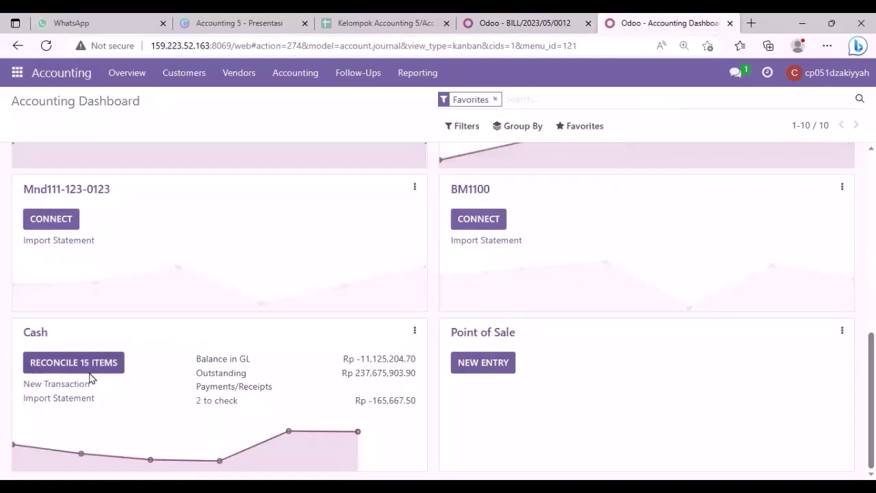
pyautogui.click(88, 363)
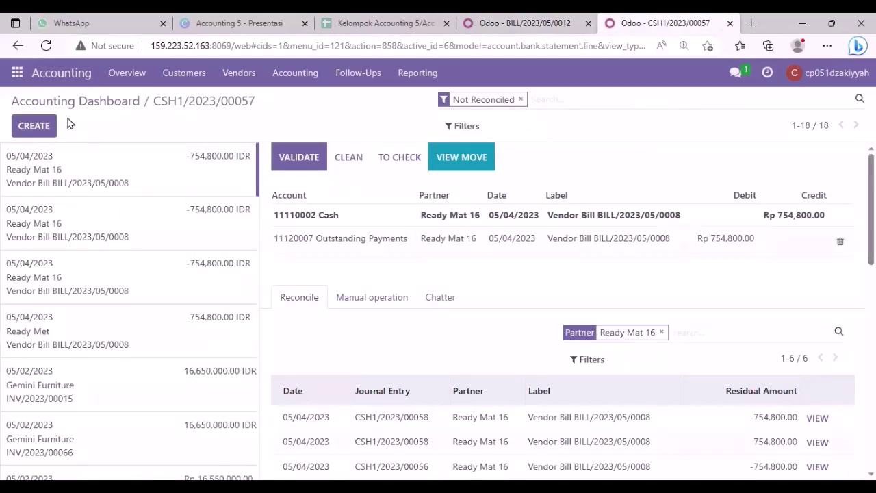
# Start a new bank statement line with the label BILL/2023/05/0012 copied from the bill and the partner Ready Mat
pyautogui.click(34, 130)
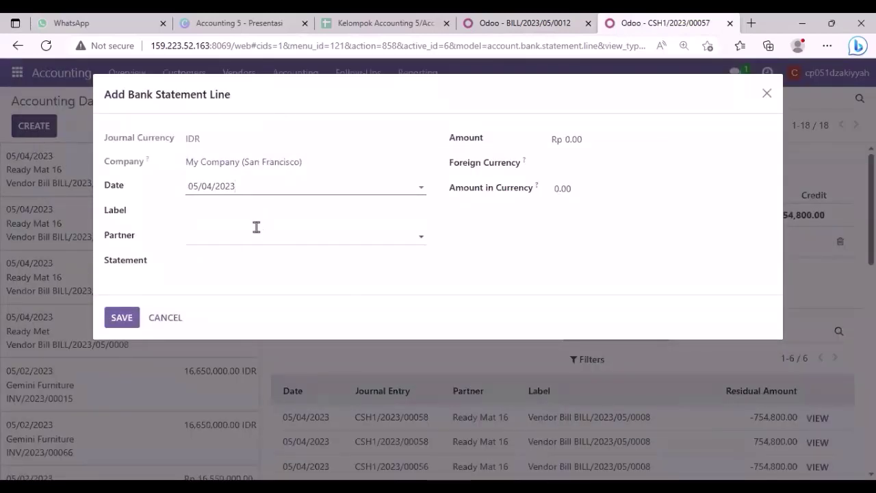
pyautogui.click(238, 213)
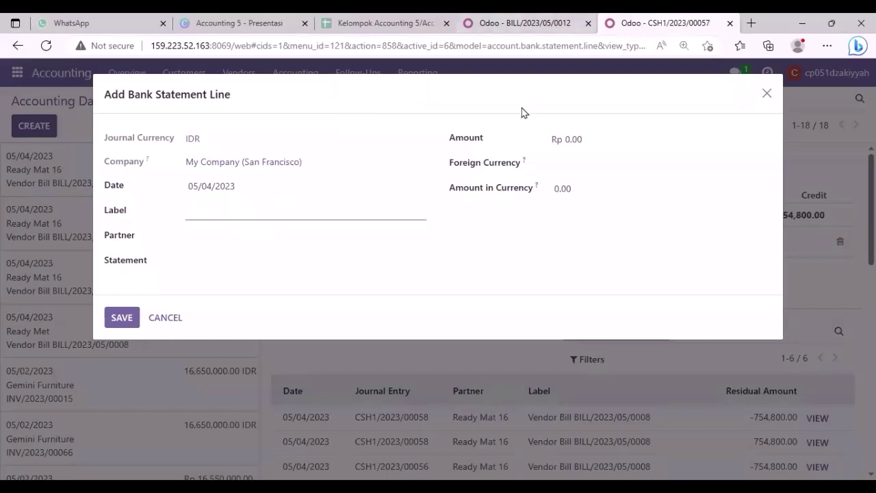
pyautogui.hotkey('ctrl', 'shift', 'Tab')
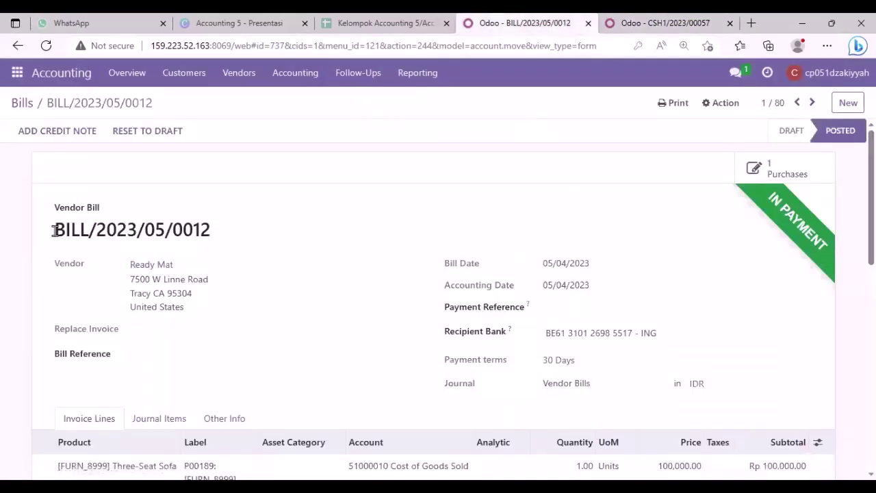
pyautogui.tripleClick(230, 231)
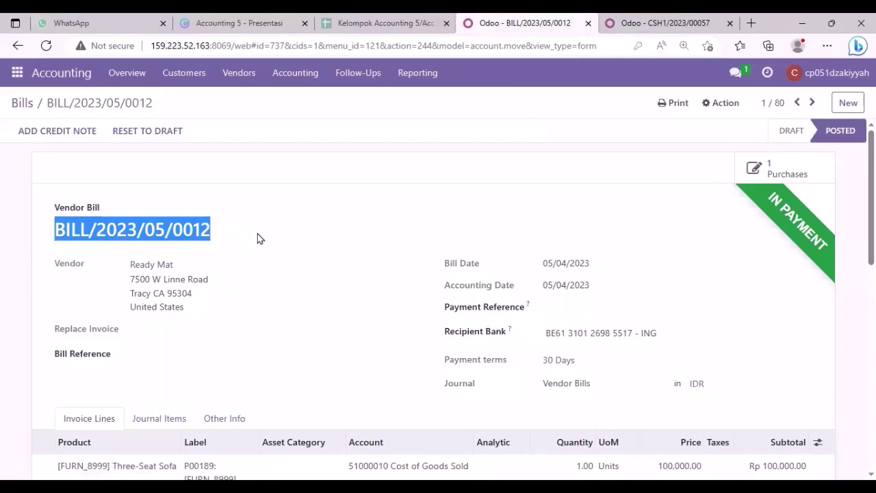
pyautogui.rightClick(143, 223)
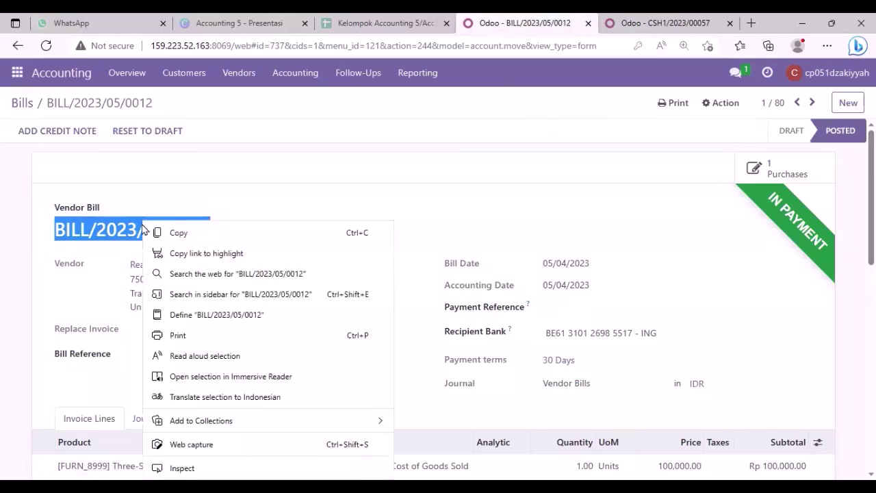
pyautogui.click(173, 231)
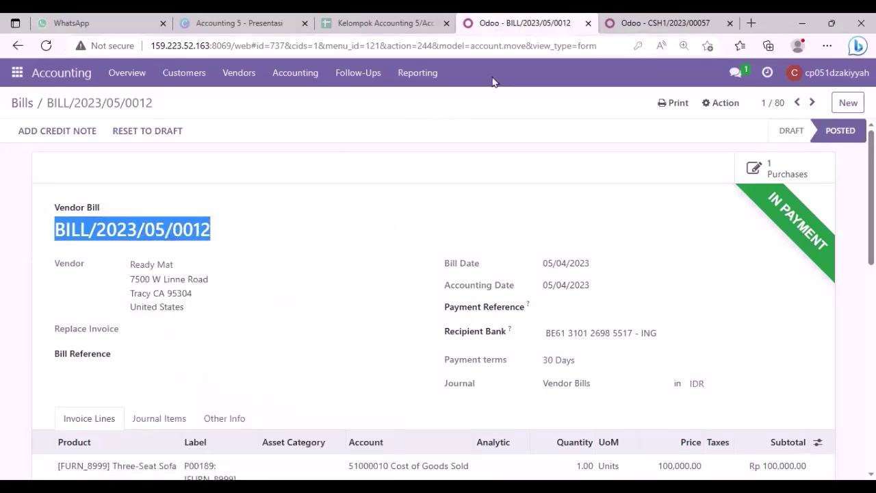
pyautogui.hotkey('ctrl', 'Tab')
pyautogui.click(231, 210)
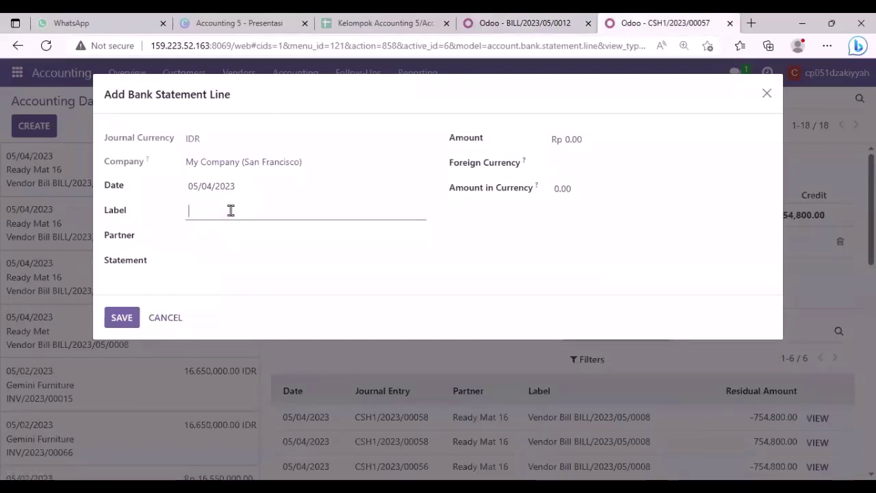
pyautogui.hotkey('ctrl', 'v')
pyautogui.click(223, 238)
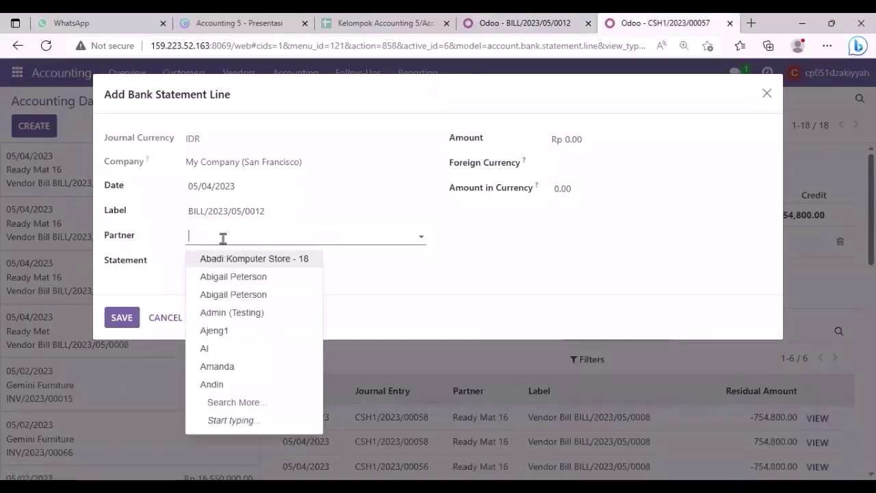
pyautogui.write('rea')
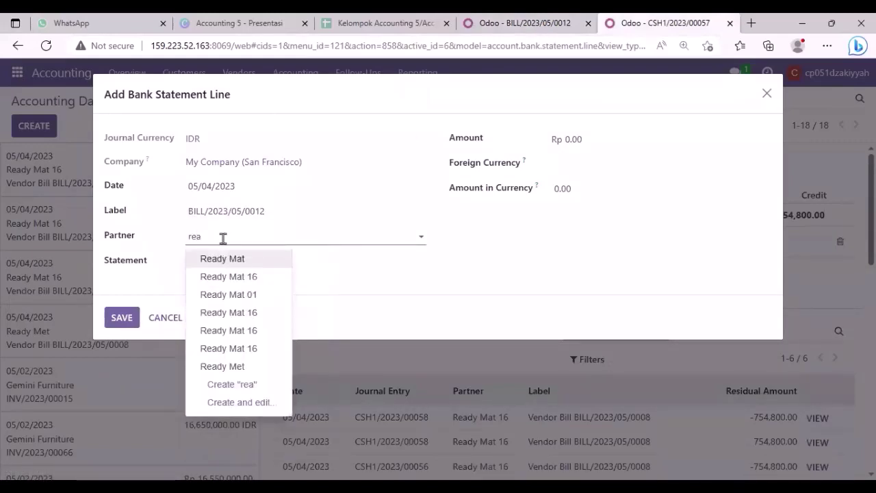
pyautogui.click(233, 259)
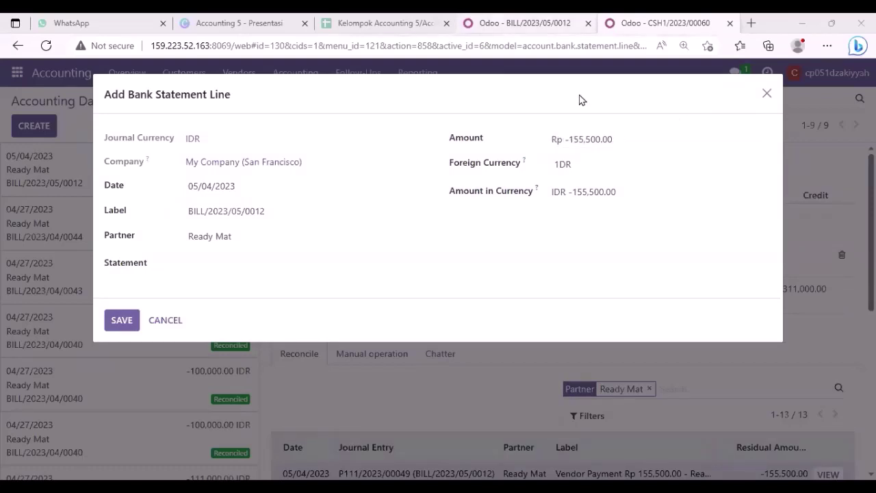
# Check the bill's total, set the statement line's amount to Rp -155,500.00 and save the line
pyautogui.click(579, 23)
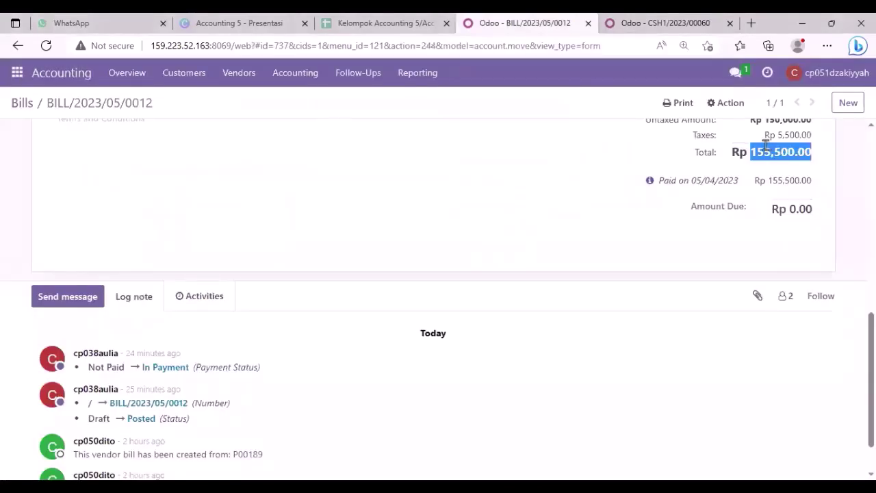
pyautogui.hotkey('ctrl', 'Tab')
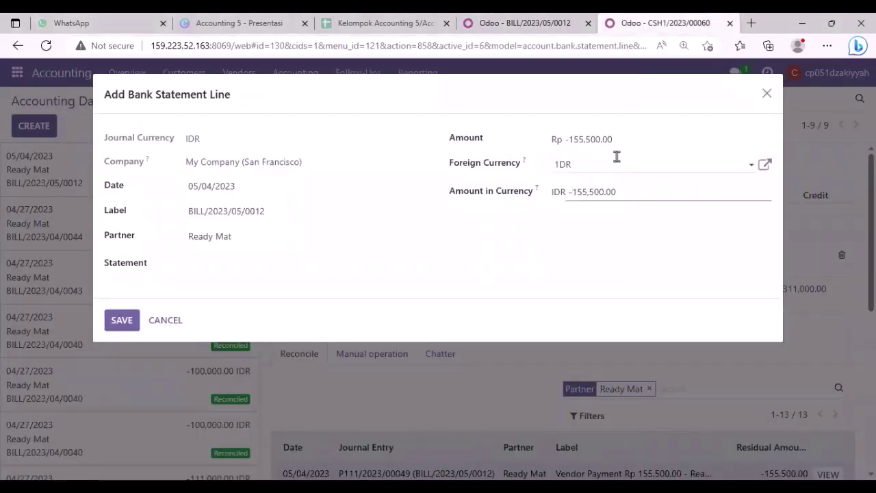
pyautogui.click(568, 140)
pyautogui.write('-')
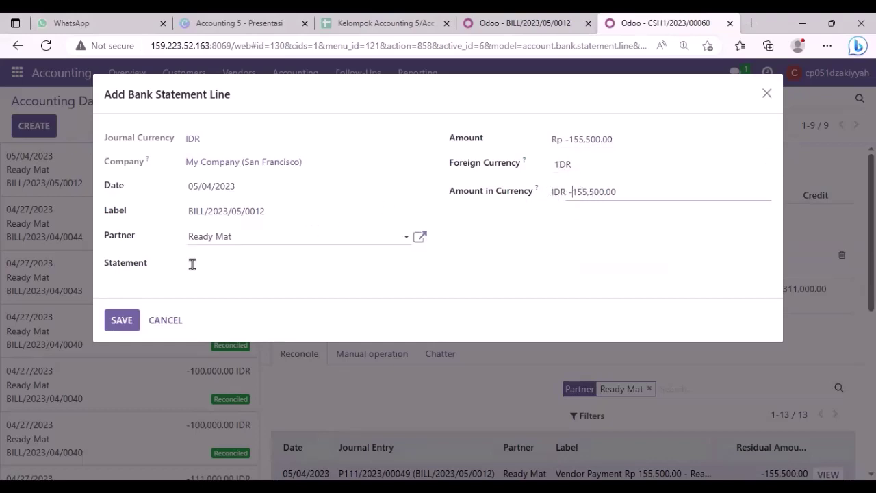
pyautogui.click(122, 322)
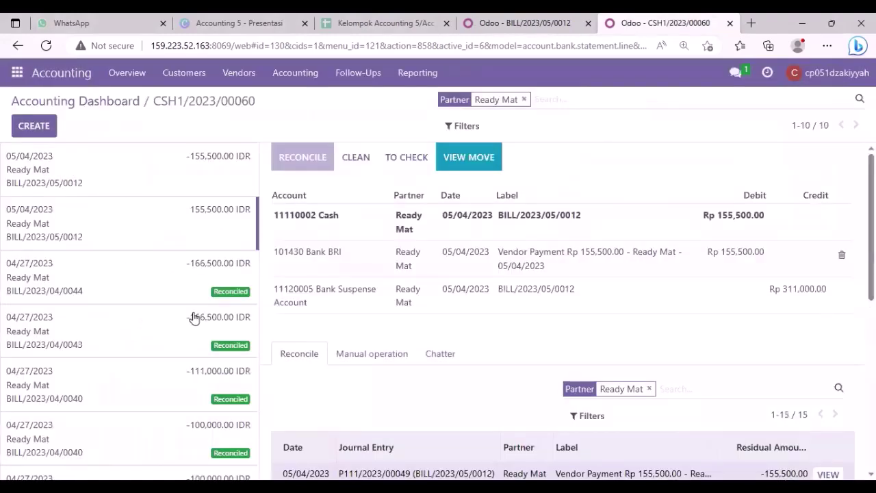
# Select the new -155,500.00 IDR statement line for BILL/2023/05/0012 and remove its 155,500.00 IDR Bank Suspense Account entry
pyautogui.click(239, 167)
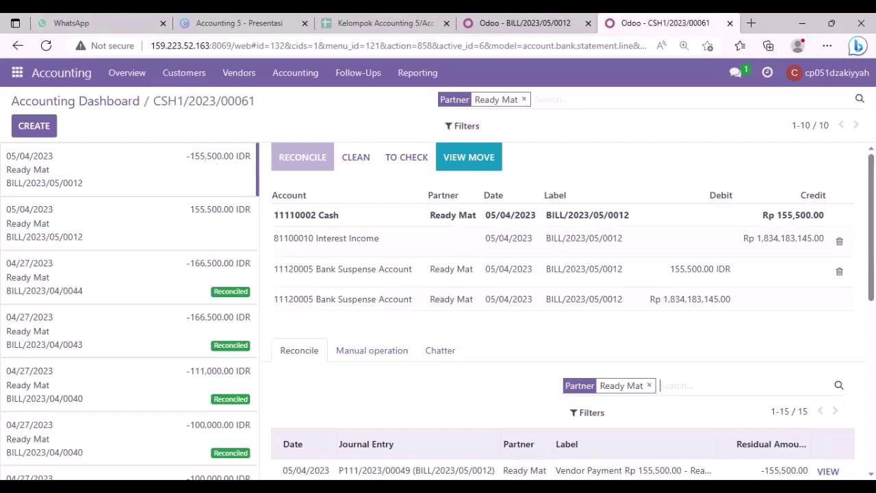
pyautogui.scroll(-1, 438, 308)
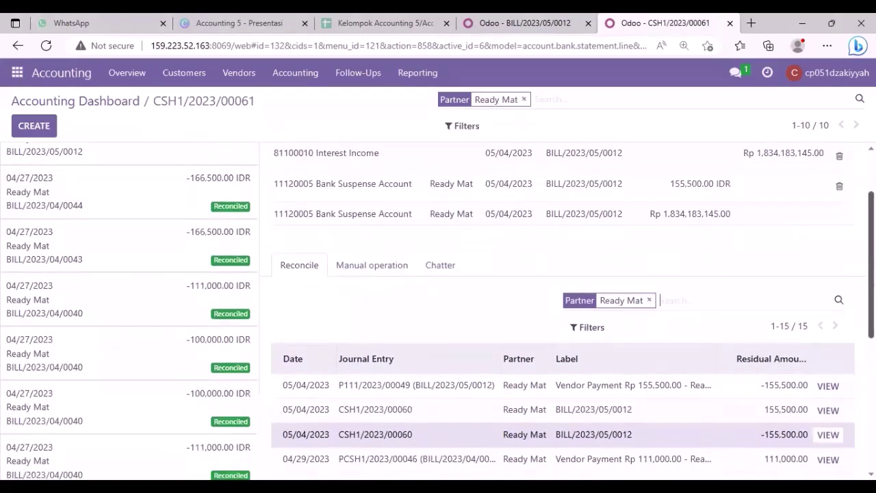
pyautogui.click(840, 186)
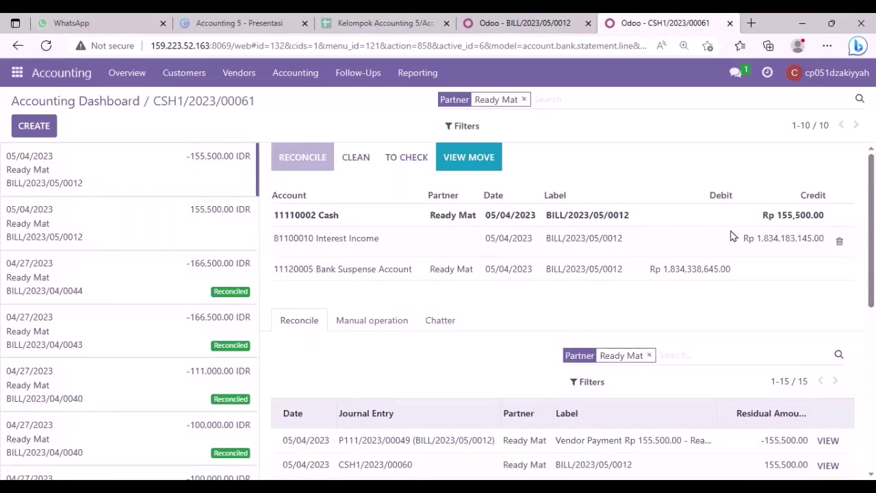
# Remove the Interest Income entry, match the statement line with vendor payment P111/2023/00049 (BILL/2023/05/0012) and validate the reconciliation
pyautogui.click(840, 244)
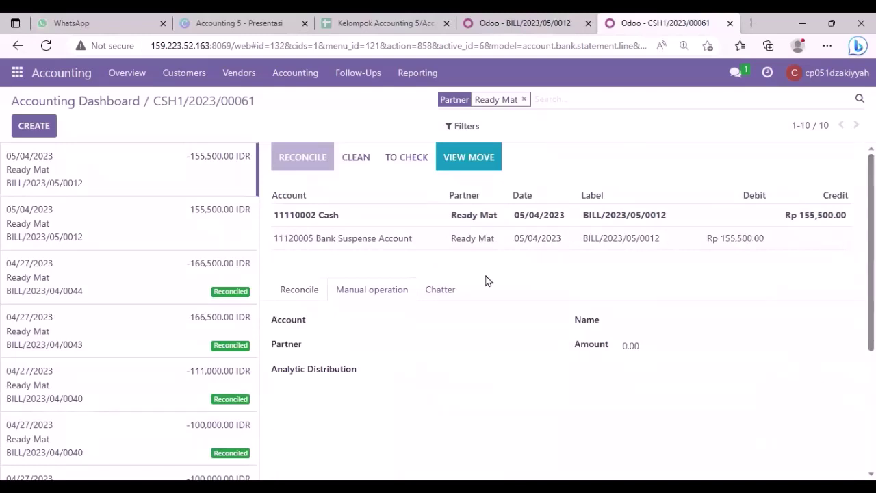
pyautogui.click(284, 291)
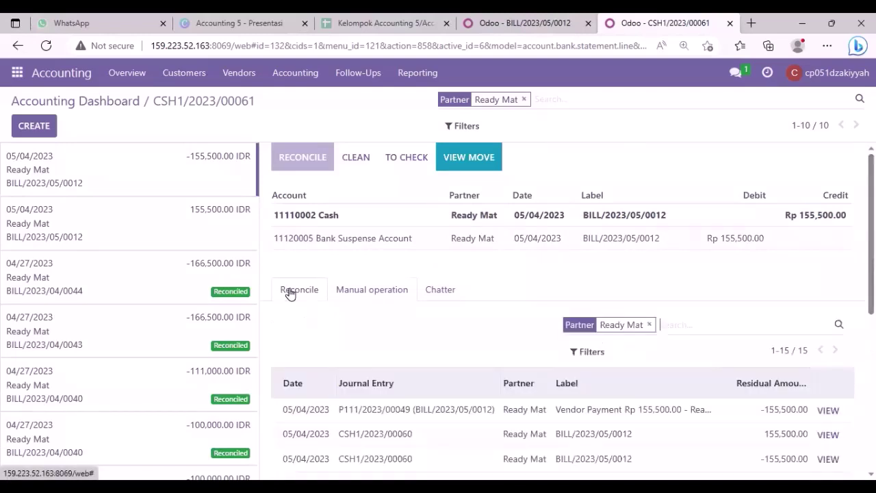
pyautogui.click(510, 410)
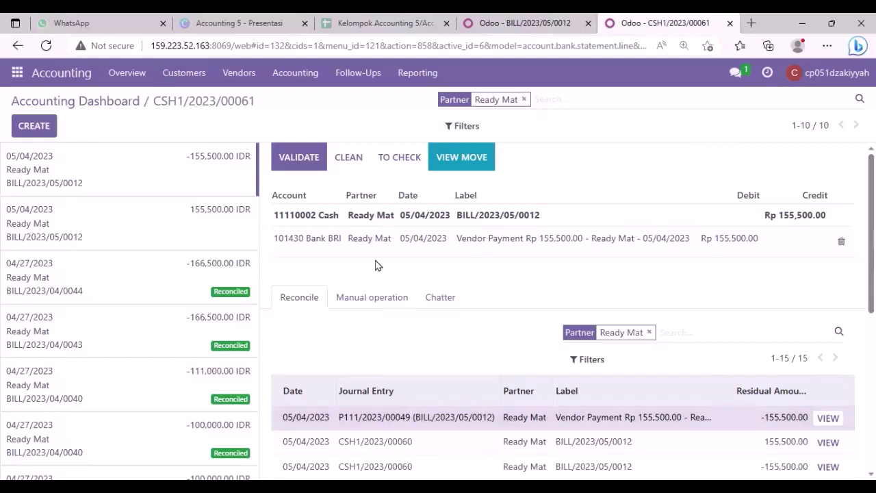
pyautogui.click(298, 159)
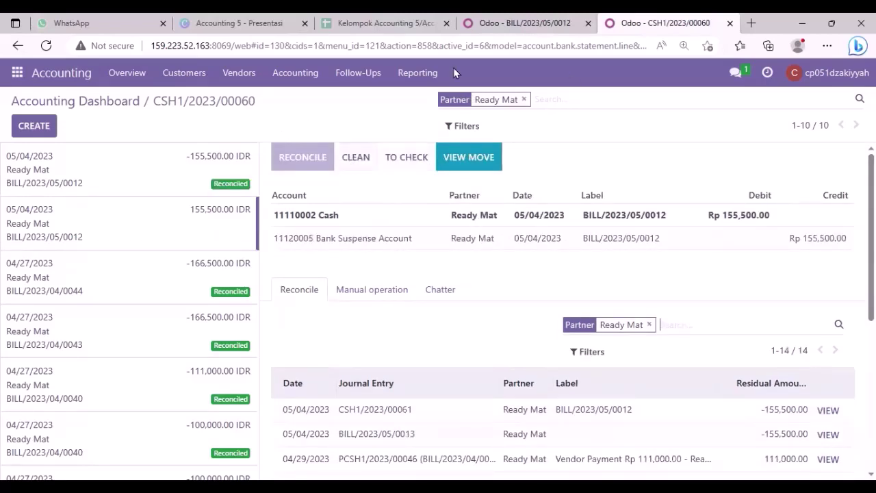
# Return to BILL/2023/05/0012 in the other browser tab and reload it to check its payment status
pyautogui.hotkey('ctrl', 'shift', 'Tab')
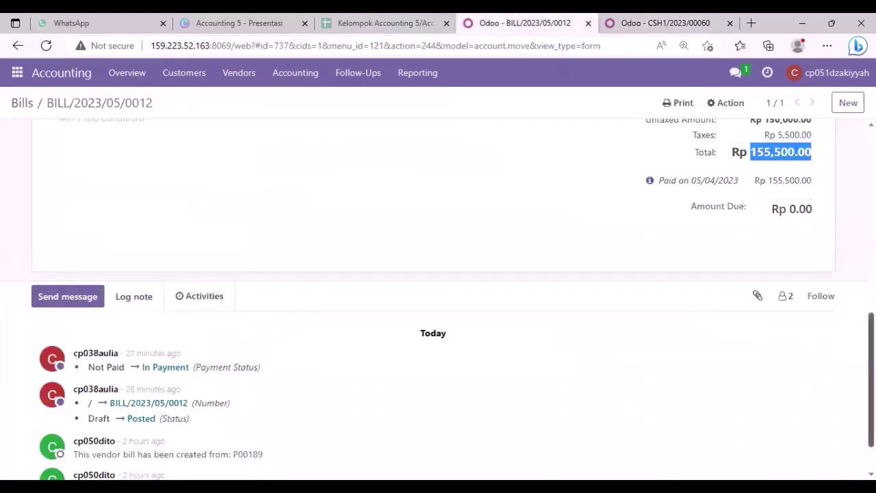
pyautogui.moveTo(872, 380); pyautogui.dragTo(872, 197)
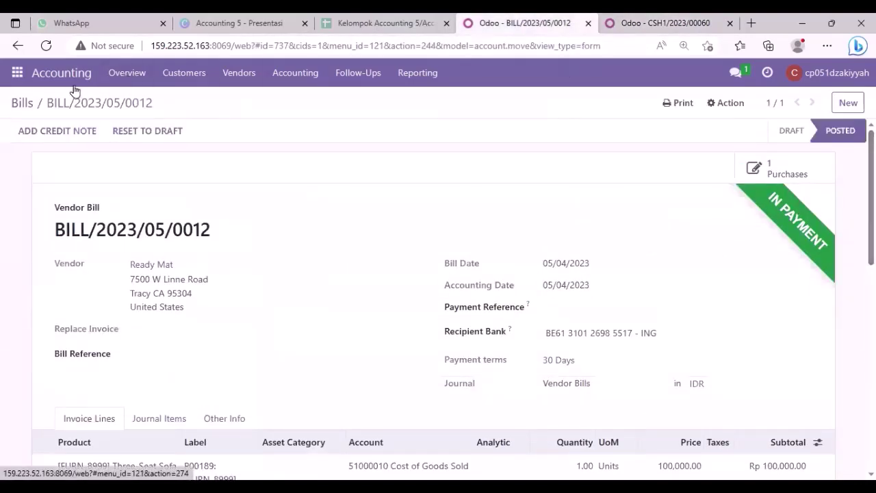
pyautogui.click(46, 46)
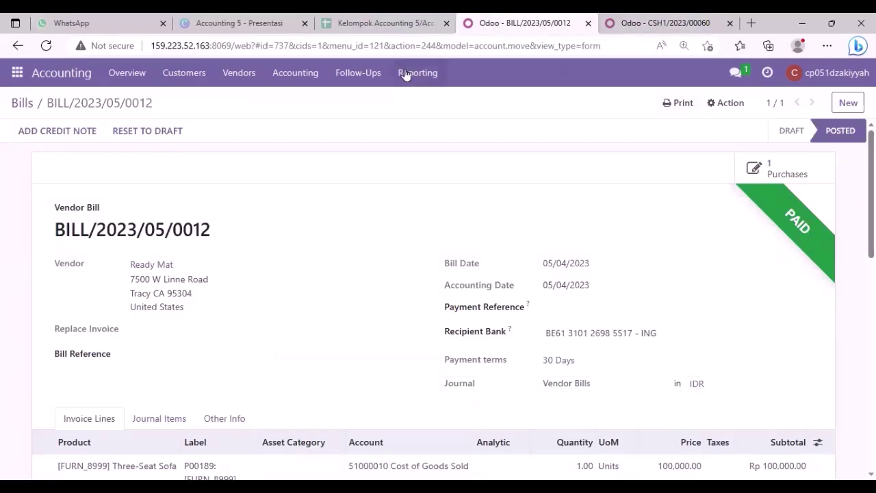
# Send the second direct-message colleague in Discuss the message "Saya sudah melakukan rekonsiliasi pada transaksi vendor bill BILL/2023/05/12"
pyautogui.click(17, 72)
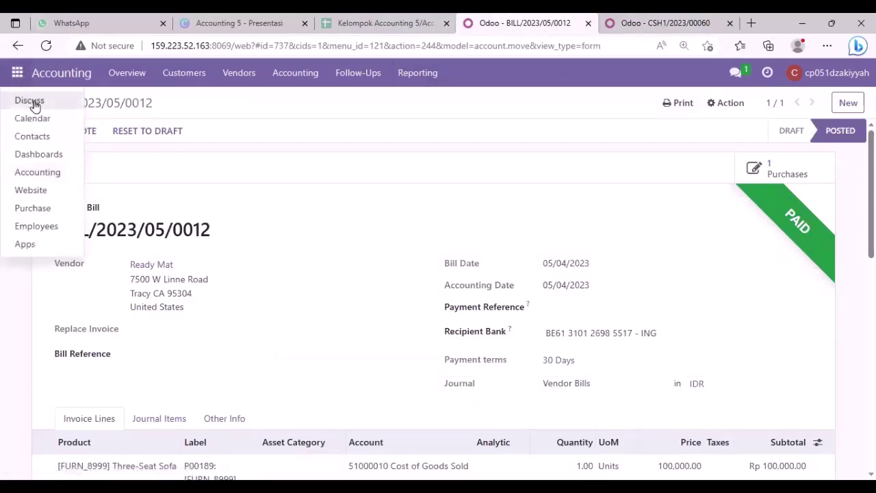
pyautogui.click(35, 102)
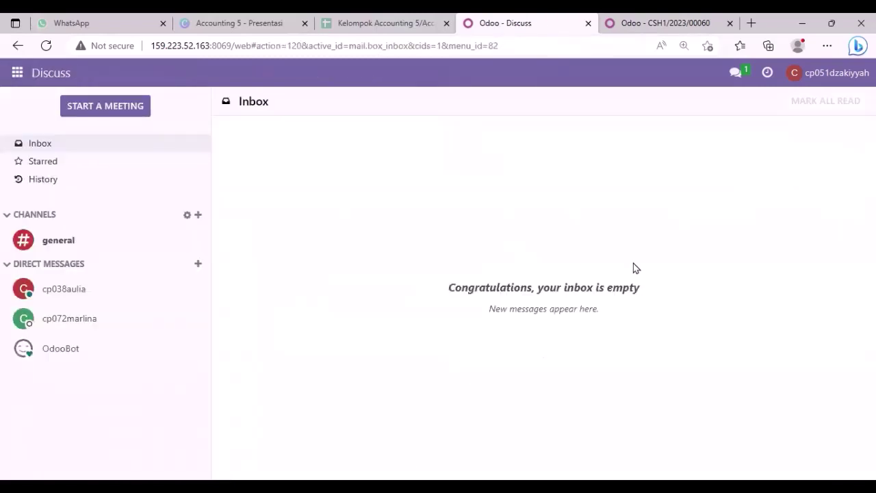
pyautogui.click(111, 321)
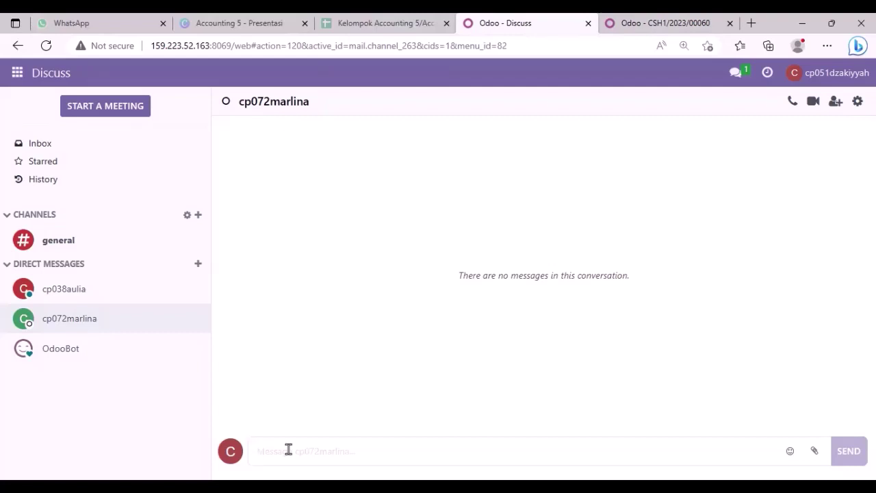
pyautogui.write('Saya sudah melakukan rekonsiliasi pada transaksi vendor bill')
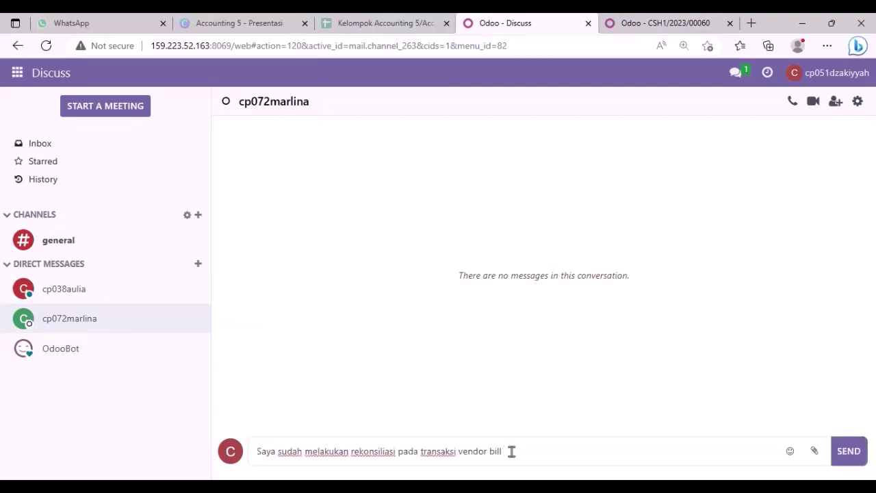
pyautogui.write('BILL/2023/05/12')
pyautogui.click(849, 452)
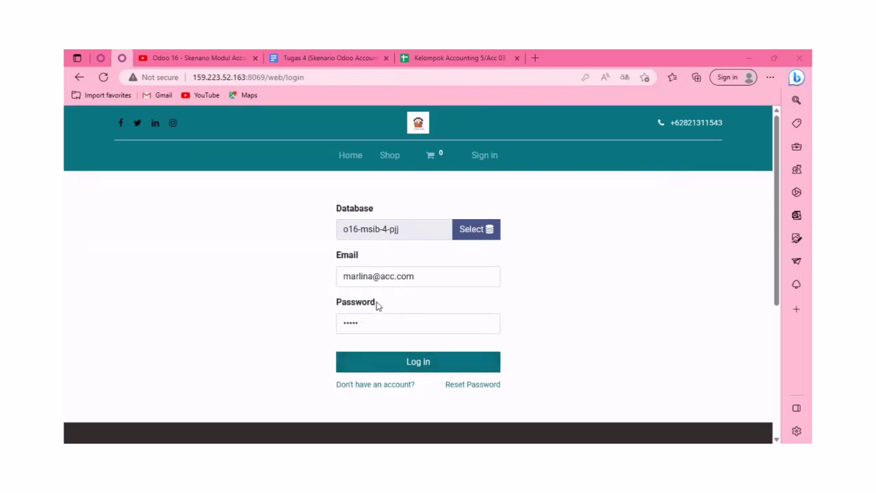
# Log in to the o16-msib-4-pjj database with the prefilled colleague account and open the Accounting app
pyautogui.click(372, 367)
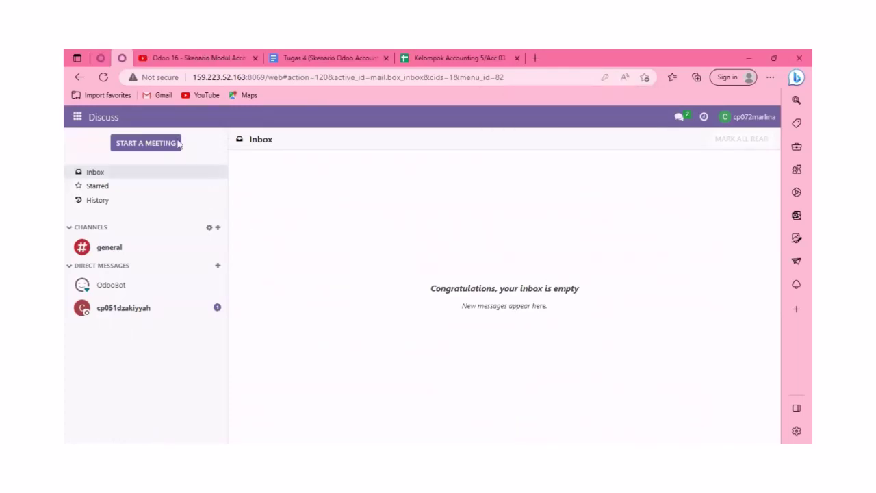
pyautogui.click(103, 120)
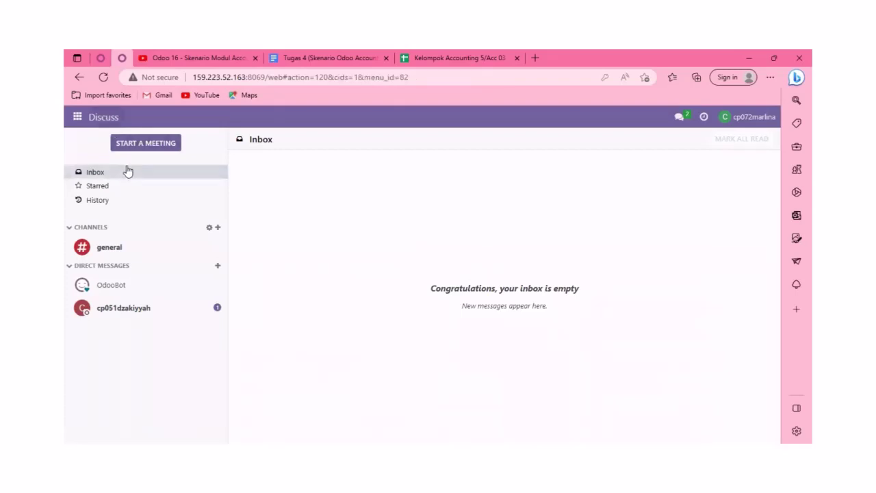
pyautogui.click(77, 117)
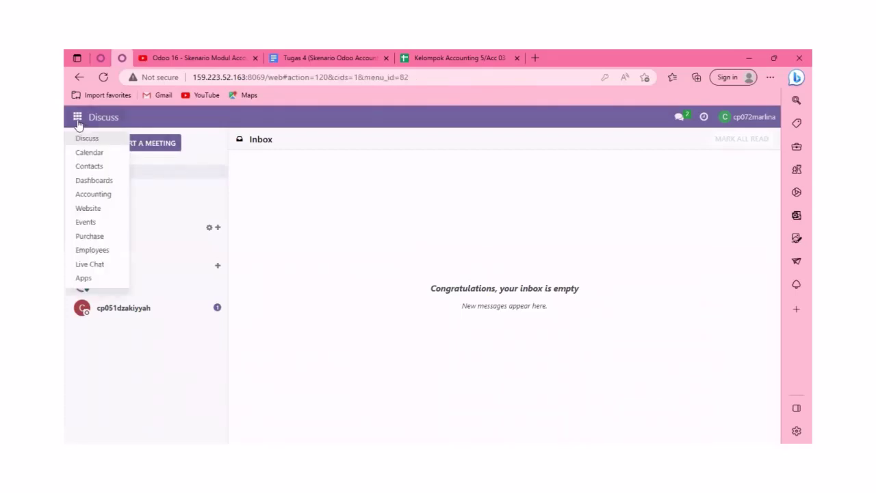
pyautogui.click(88, 198)
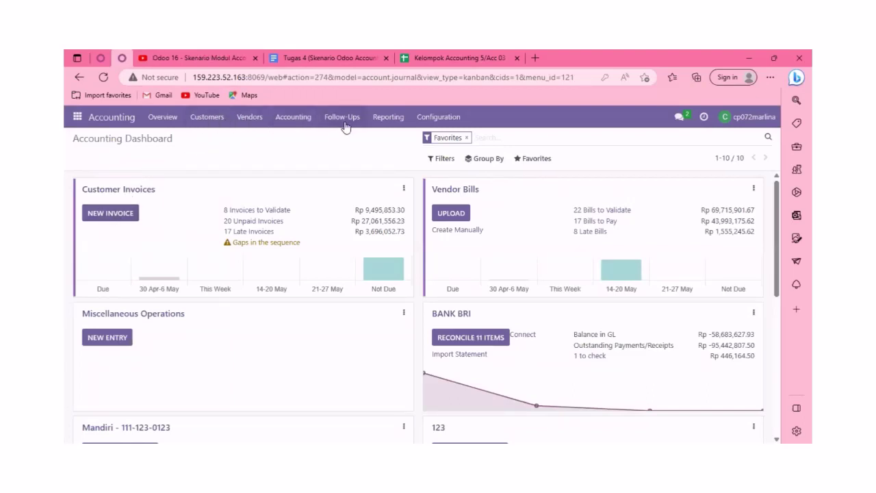
# Open the options for the General Ledger audit report
pyautogui.click(381, 117)
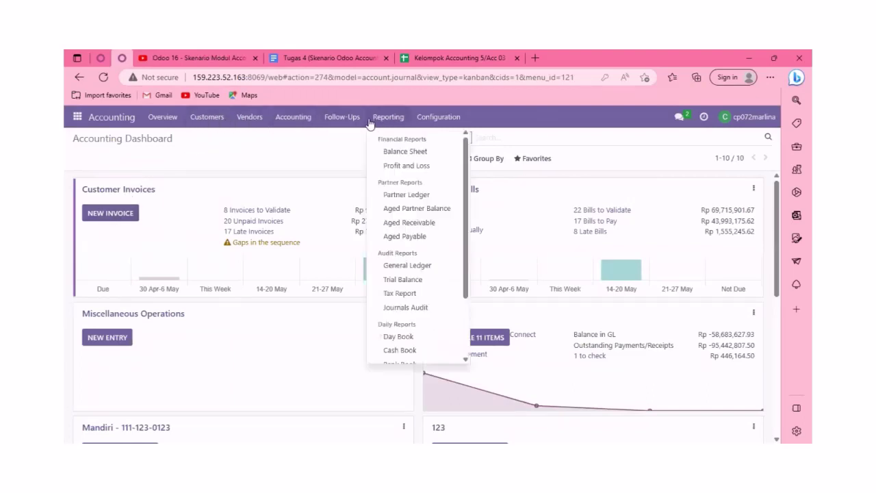
pyautogui.click(293, 117)
pyautogui.click(388, 118)
pyautogui.click(293, 117)
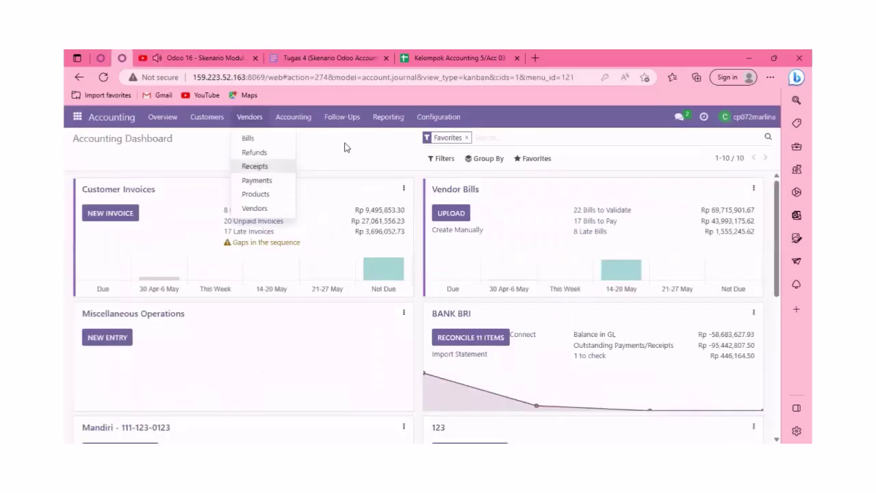
pyautogui.moveTo(380, 128)
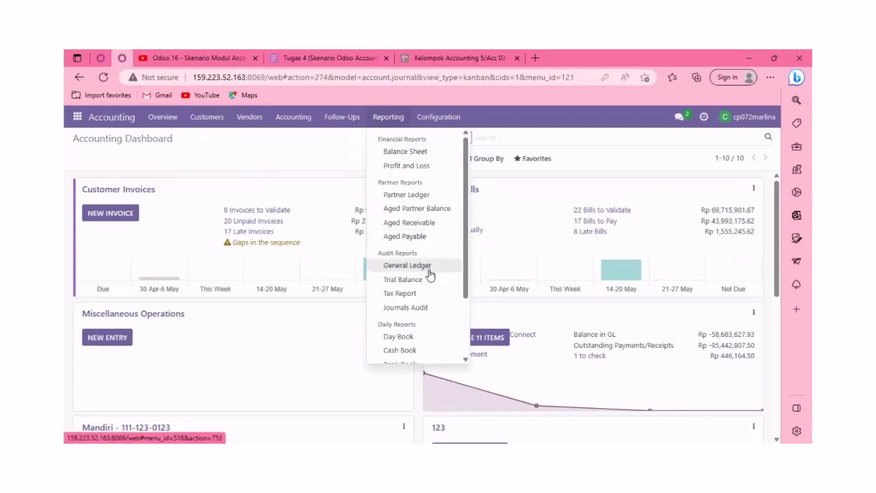
pyautogui.click(429, 270)
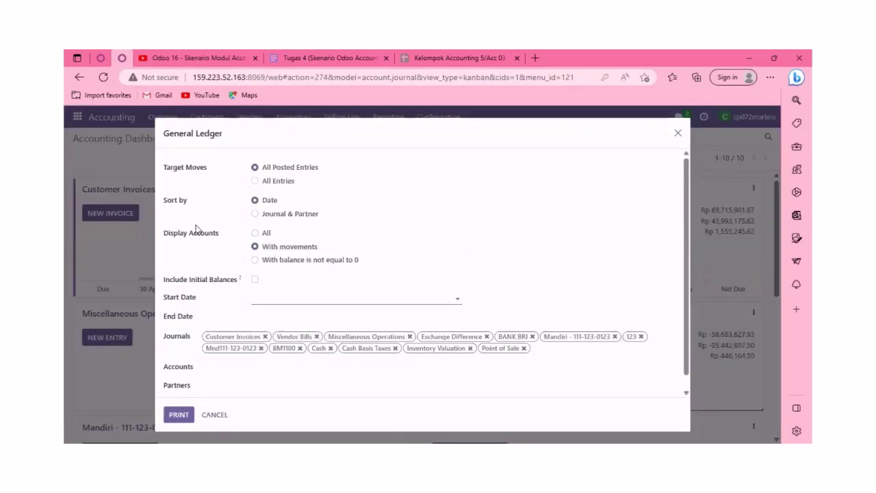
# Set the General Ledger report period from 05/01/2023 to 05/08/2023
pyautogui.click(292, 299)
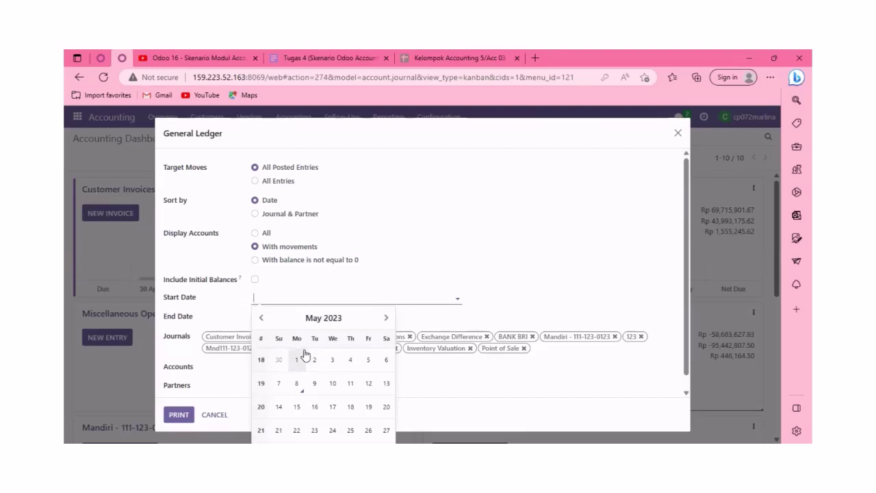
pyautogui.click(305, 354)
pyautogui.click(276, 319)
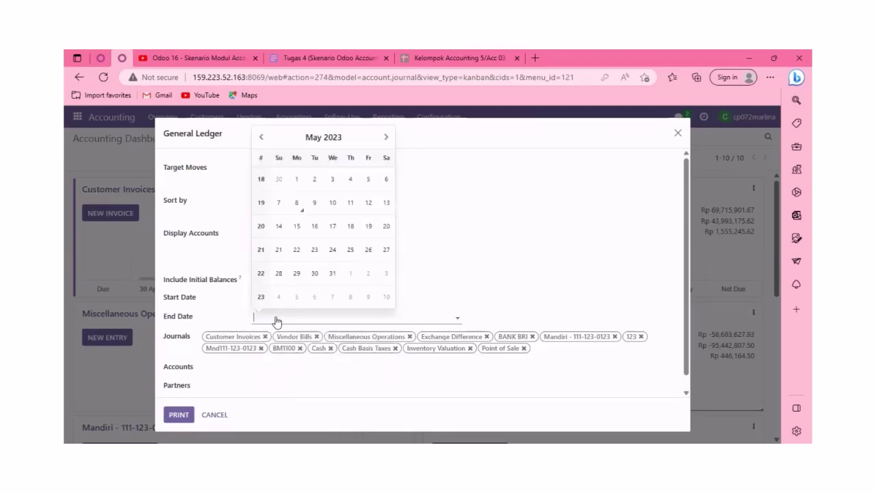
pyautogui.click(295, 205)
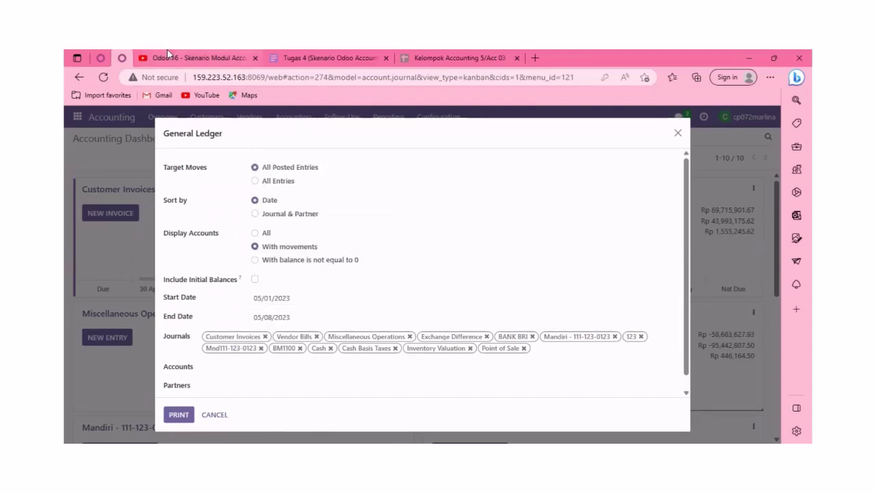
# Leave the report's accounts unspecified and limit its partners to Deco Addict
pyautogui.click(212, 367)
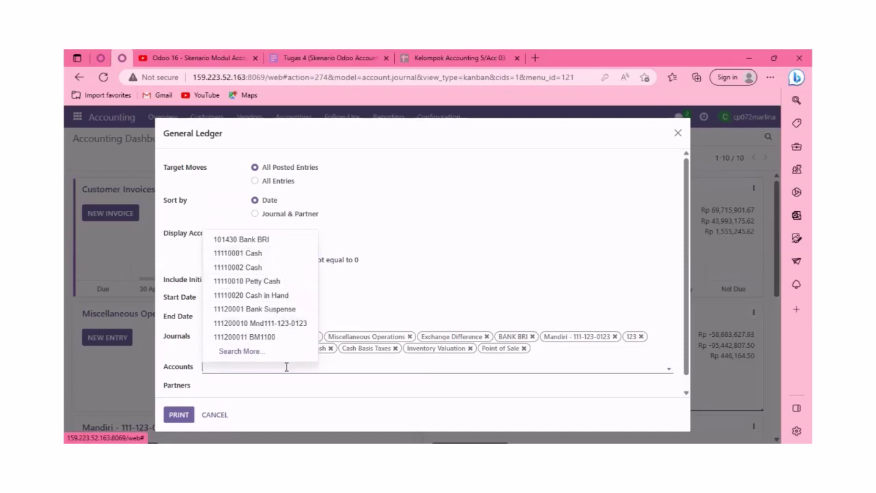
pyautogui.click(218, 384)
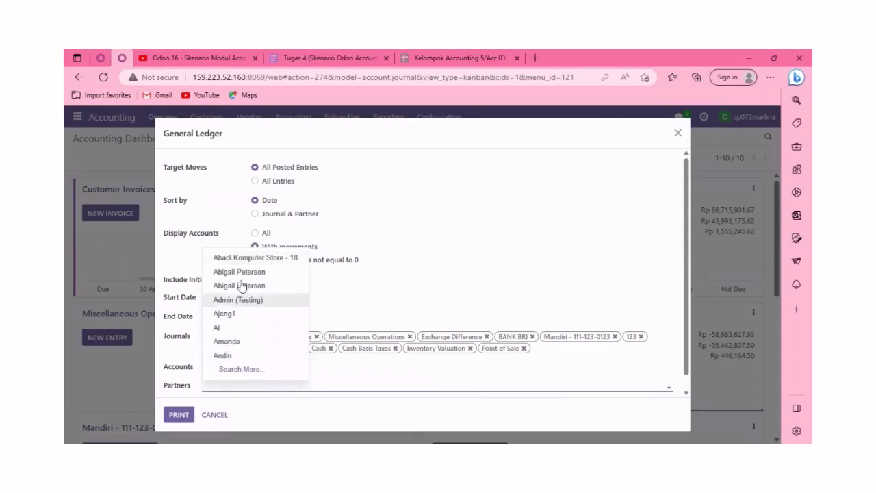
pyautogui.click(212, 385)
pyautogui.click(212, 384)
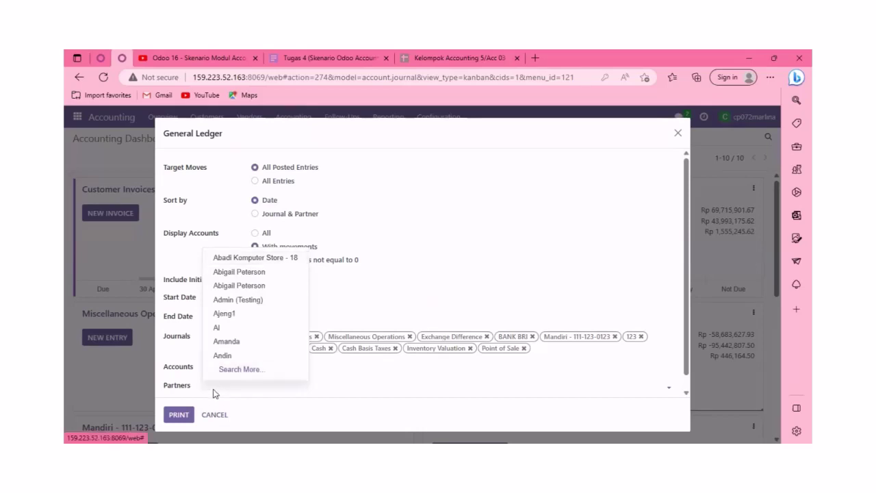
pyautogui.click(214, 386)
pyautogui.write('d')
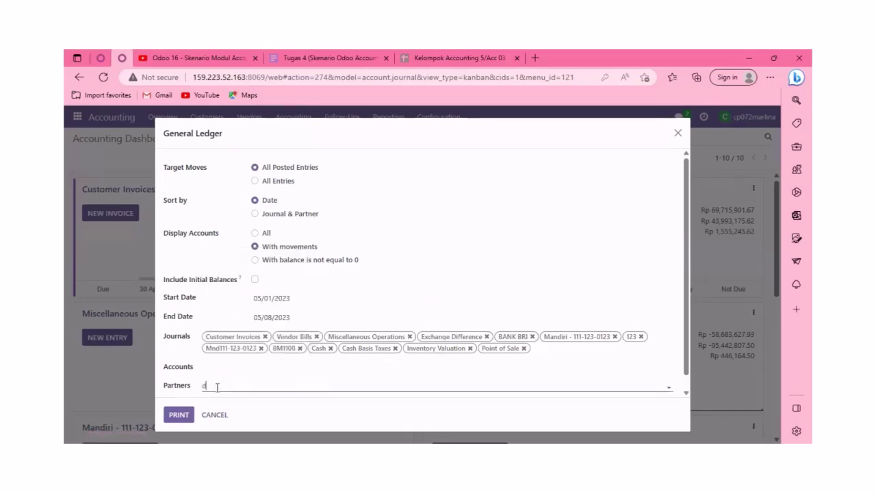
pyautogui.write('eco')
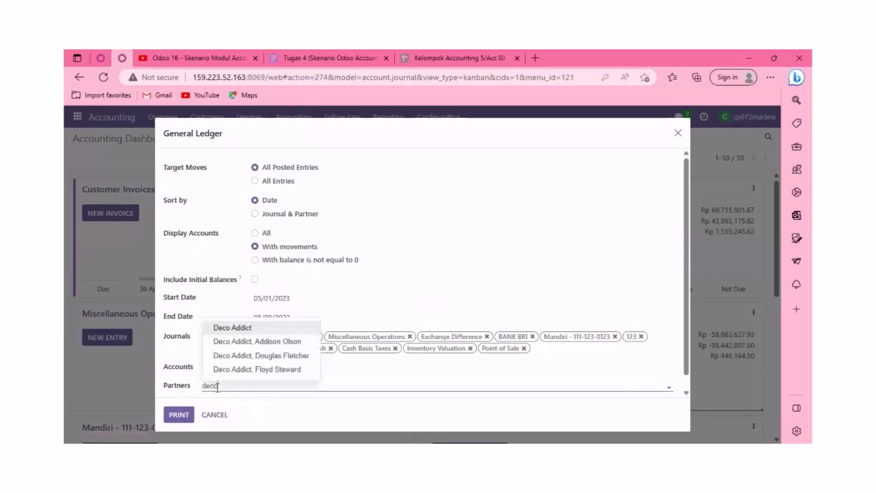
pyautogui.click(234, 330)
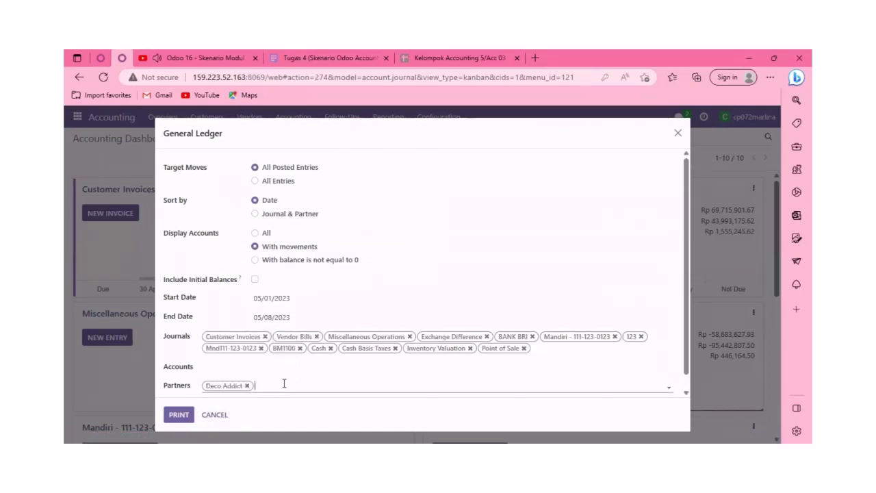
# Print the General Ledger report, then open General Ledger.pdf and review the entries on its first page
pyautogui.click(176, 416)
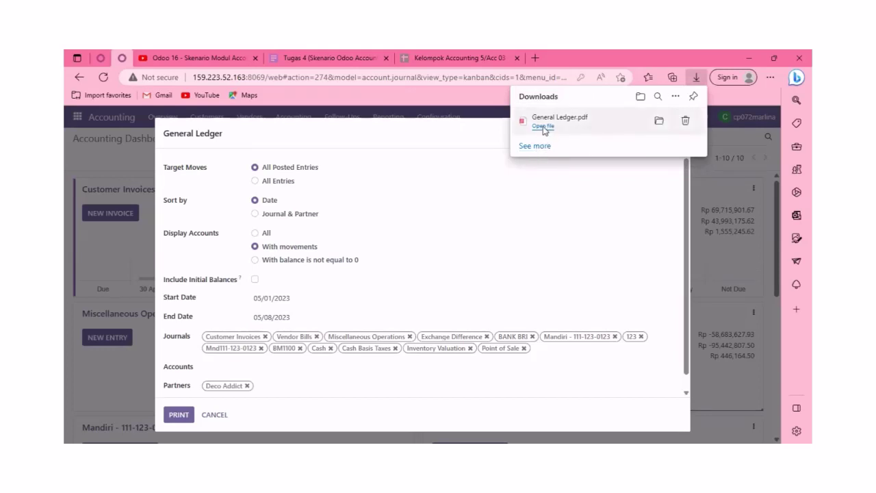
pyautogui.click(543, 127)
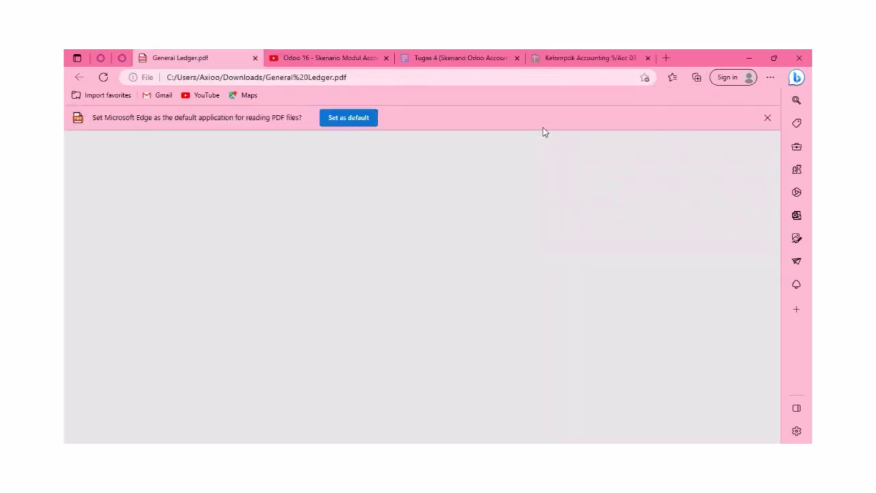
pyautogui.scroll(-2, 347, 234)
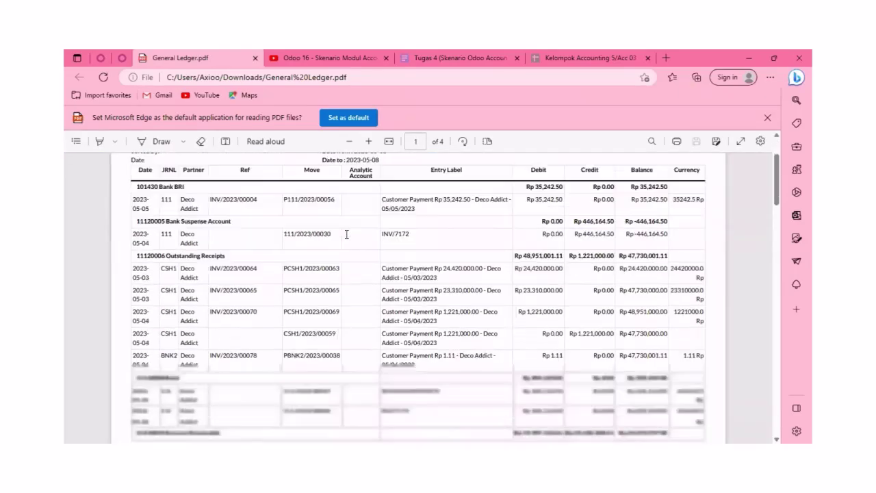
pyautogui.scroll(2, 347, 235)
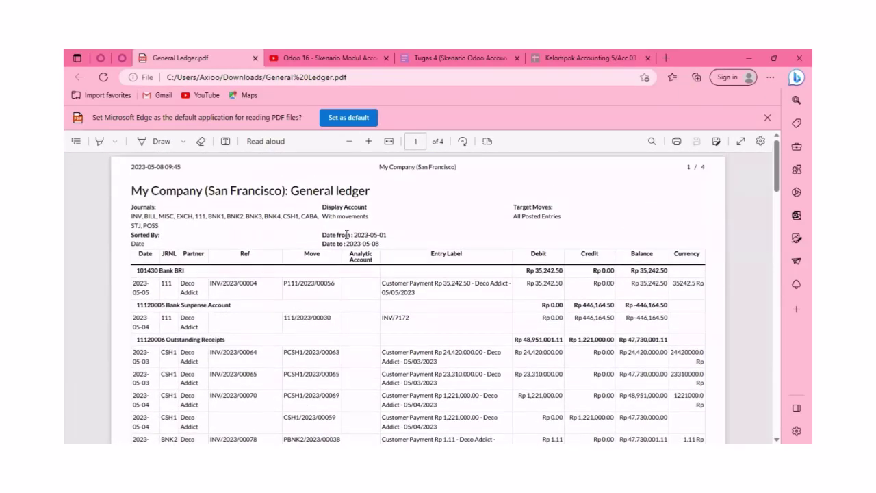
pyautogui.scroll(-3, 347, 234)
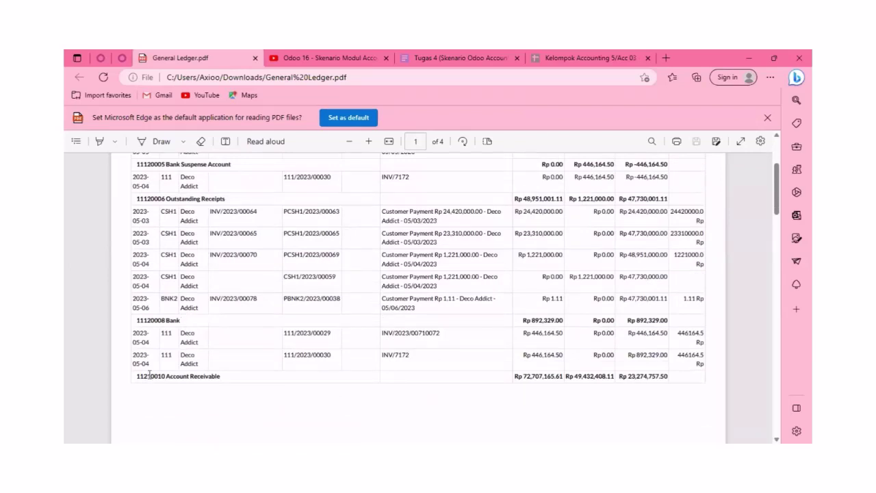
pyautogui.scroll(1, 160, 358)
pyautogui.scroll(2, 160, 358)
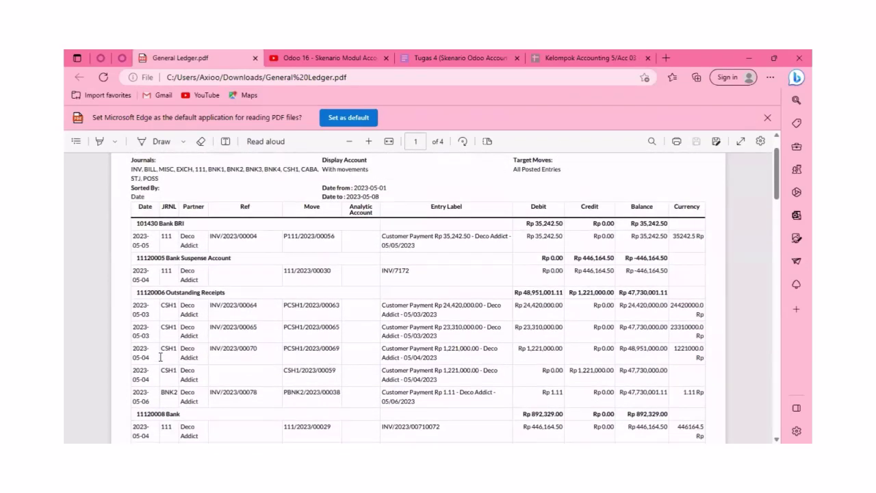
# Review the remaining pages of General Ledger.pdf through to the Cost of Goods Sold entries
pyautogui.scroll(-10, 234, 314)
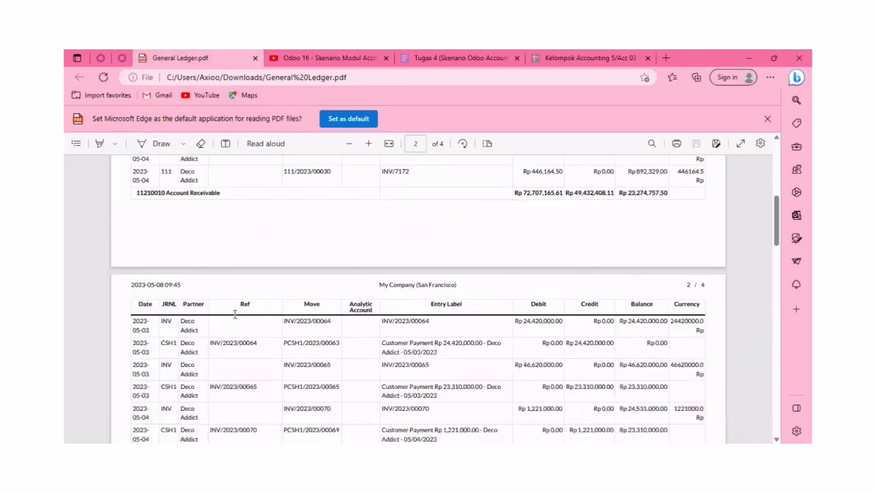
pyautogui.scroll(-8, 235, 314)
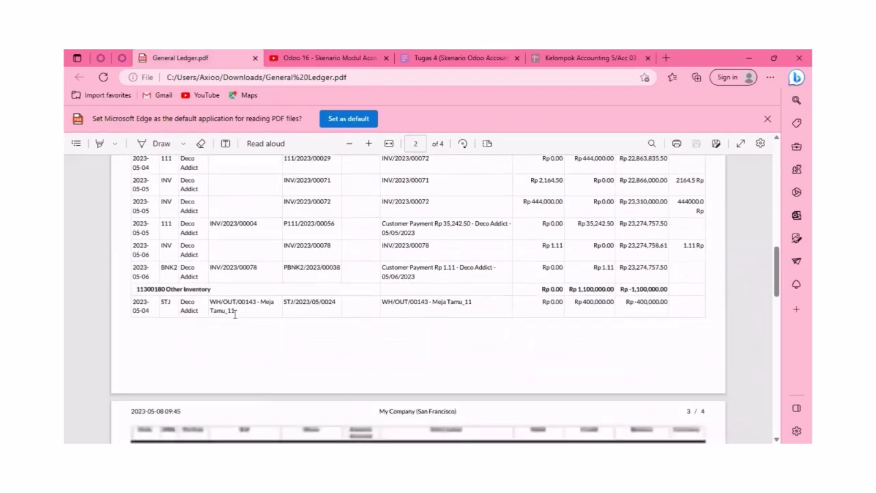
pyautogui.scroll(-10, 235, 314)
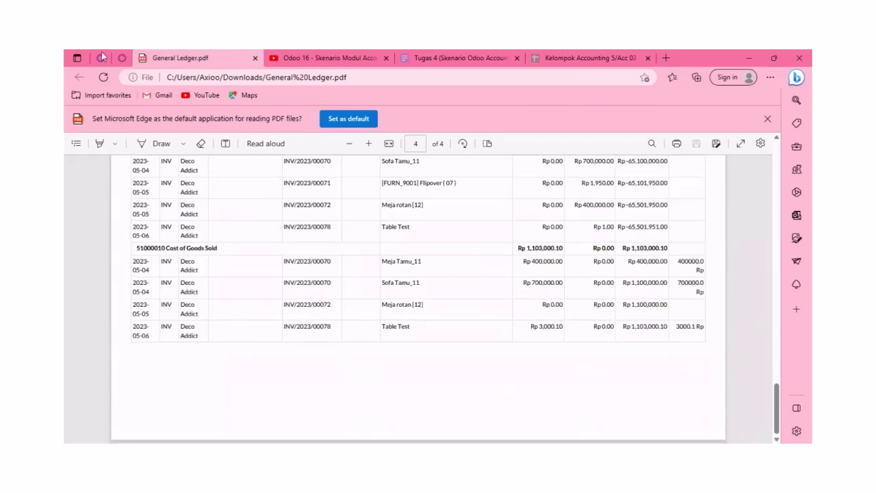
# Close the General Ledger report options and open Deco Addict's invoice INV/2023/00070 from the customer invoices
pyautogui.click(121, 57)
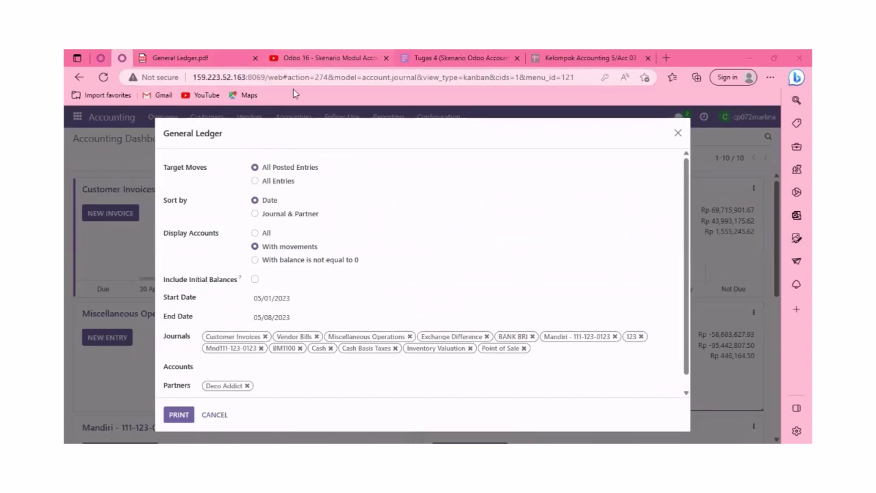
pyautogui.click(676, 133)
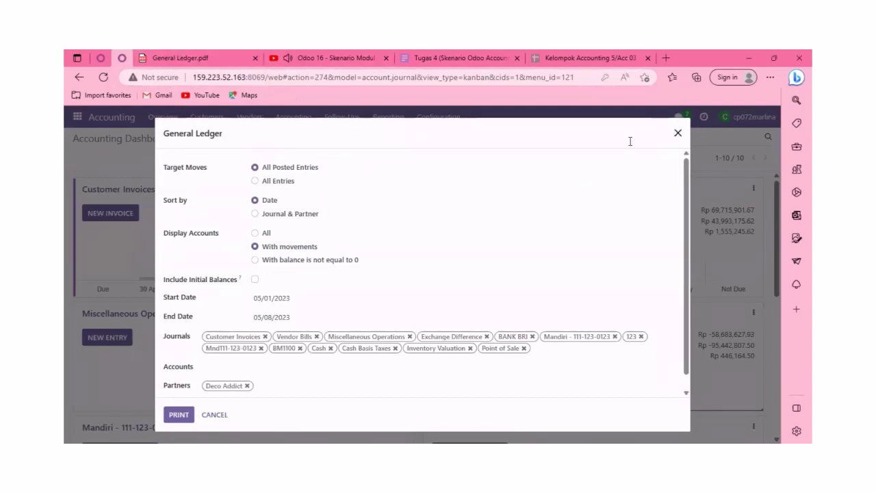
pyautogui.click(207, 116)
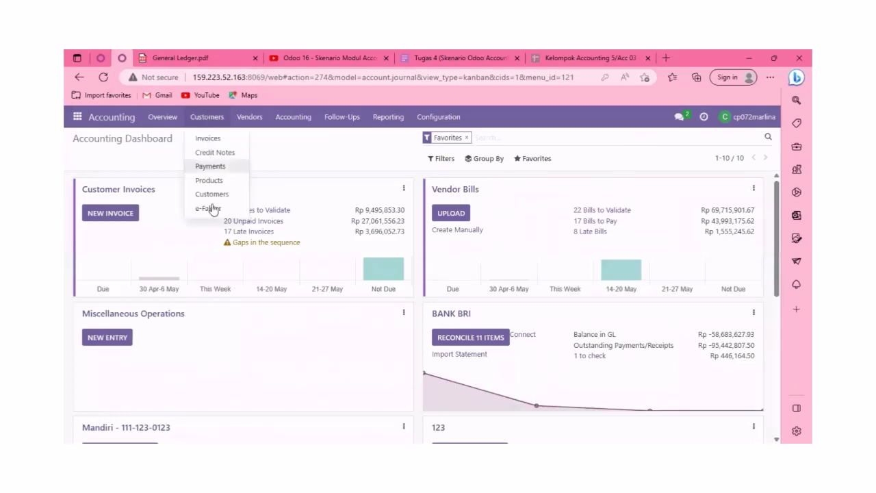
pyautogui.click(217, 141)
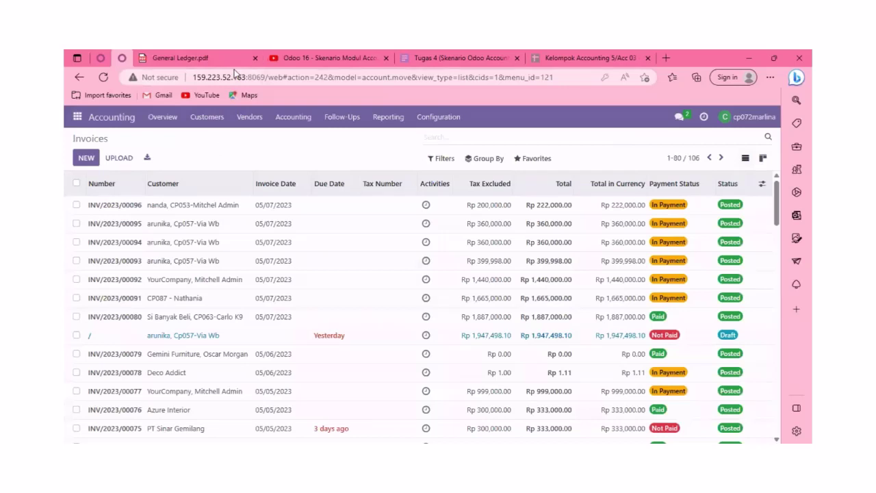
pyautogui.scroll(-3, 225, 229)
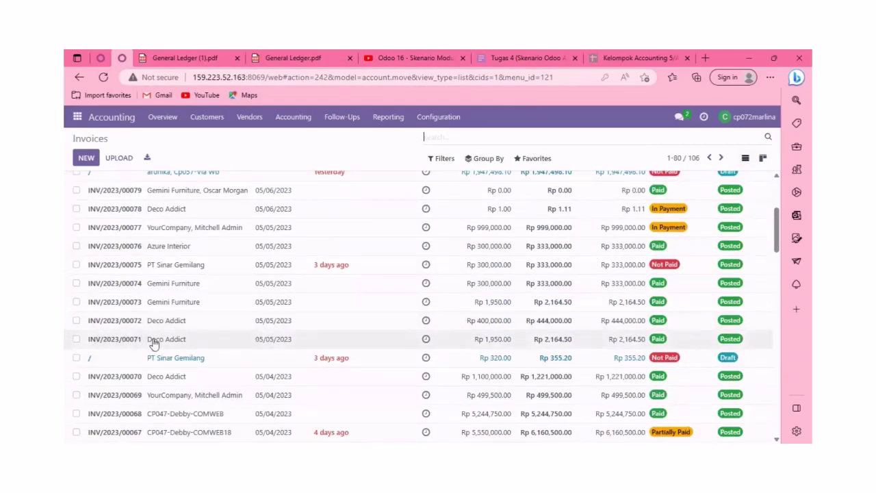
pyautogui.scroll(-2, 221, 342)
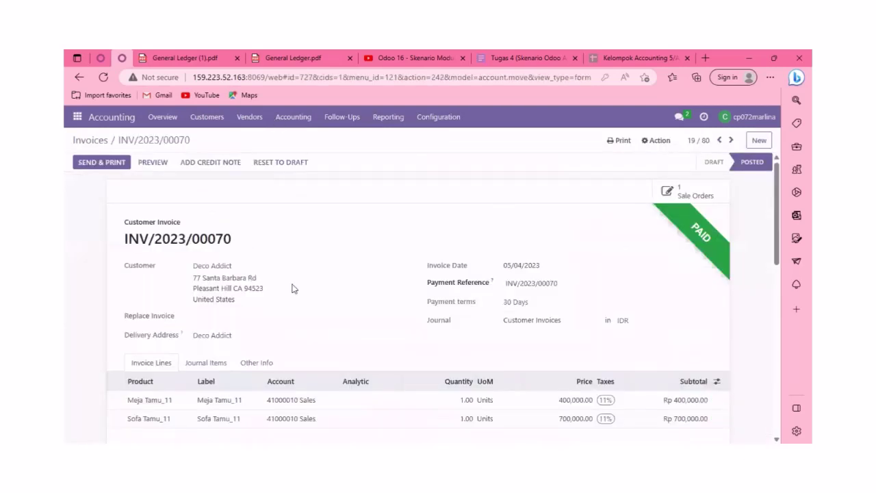
# Examine the invoice's product lines, totals and message history, closing the duplicate General Ledger (1).pdf
pyautogui.scroll(-2, 430, 327)
pyautogui.scroll(-1, 534, 307)
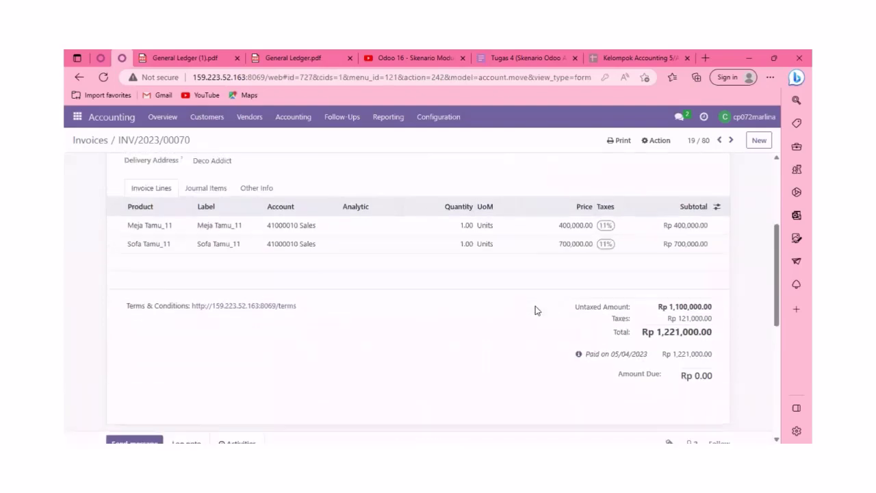
pyautogui.scroll(3, 536, 310)
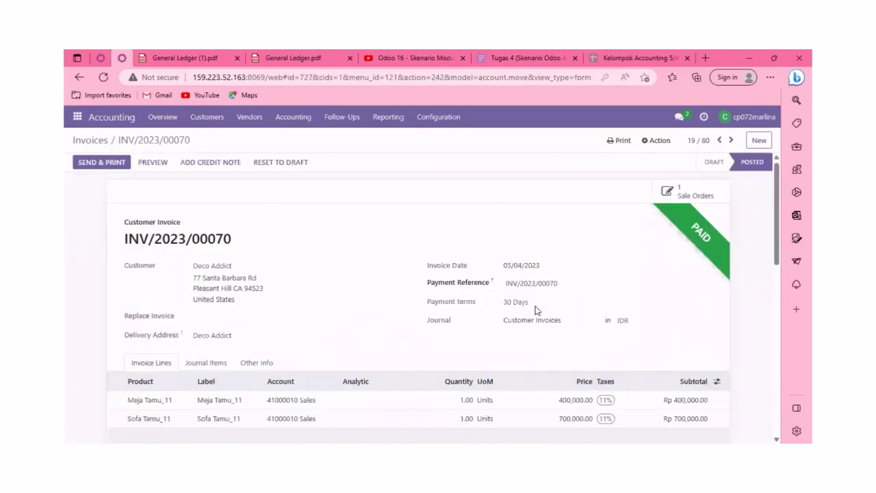
pyautogui.scroll(-3, 339, 253)
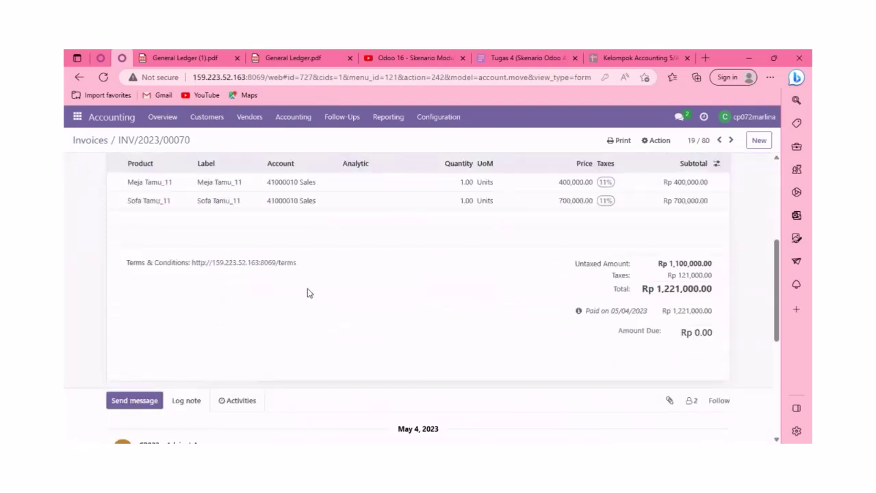
pyautogui.scroll(-5, 297, 291)
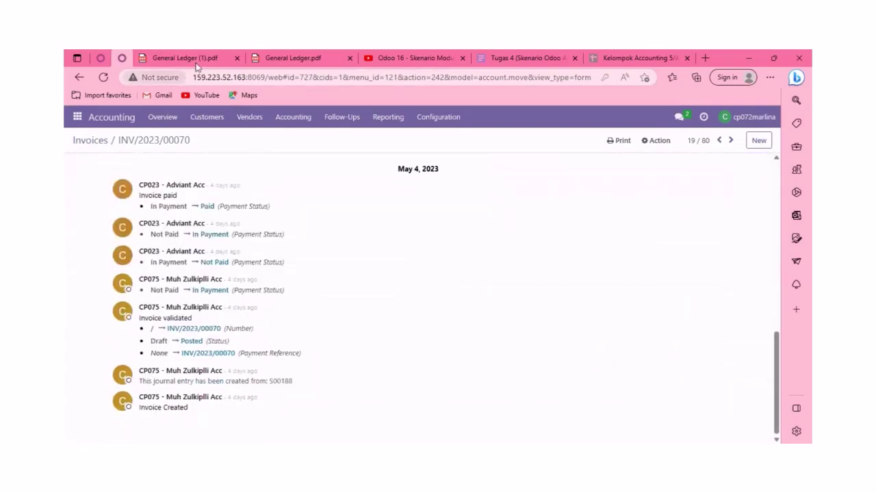
pyautogui.click(237, 57)
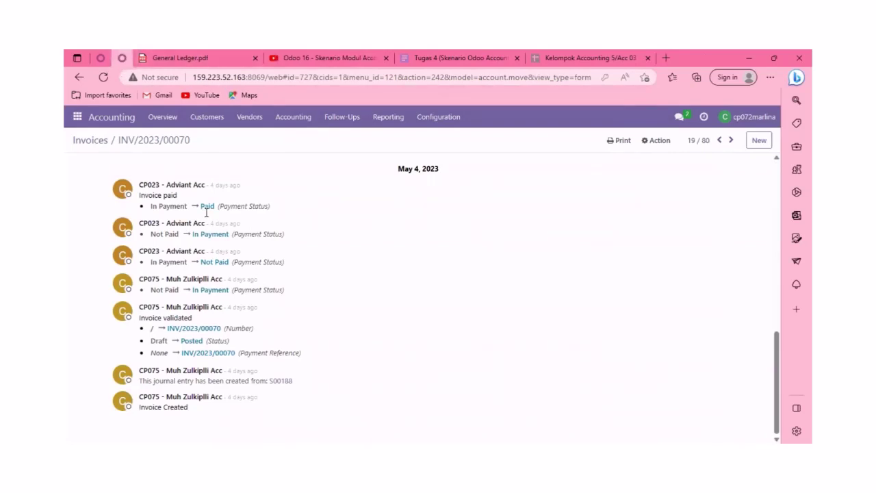
pyautogui.scroll(5, 209, 212)
pyautogui.scroll(3, 220, 225)
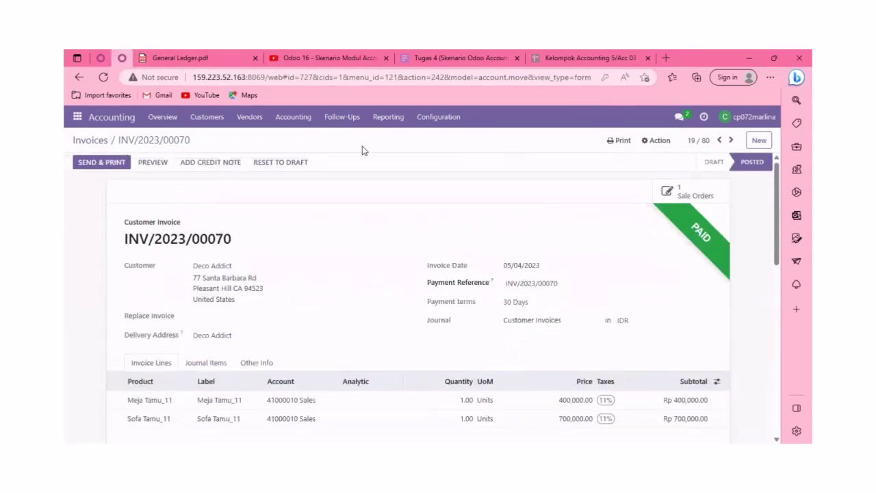
pyautogui.scroll(-1, 346, 307)
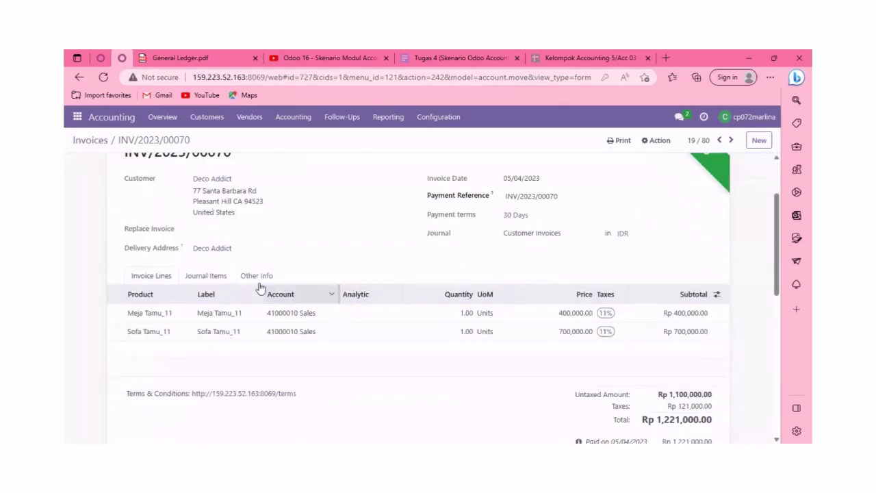
pyautogui.scroll(1, 271, 261)
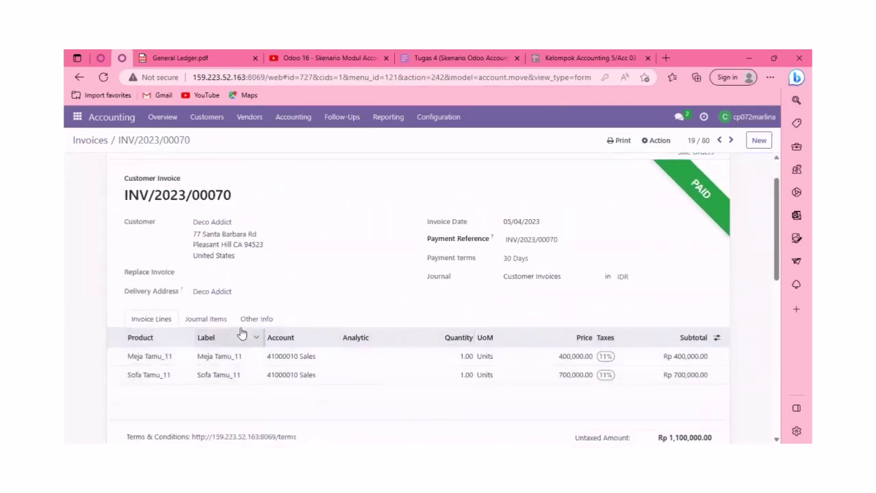
# Examine the journal items of invoice INV/2023/00070, including their accounts, debits and credits
pyautogui.click(205, 319)
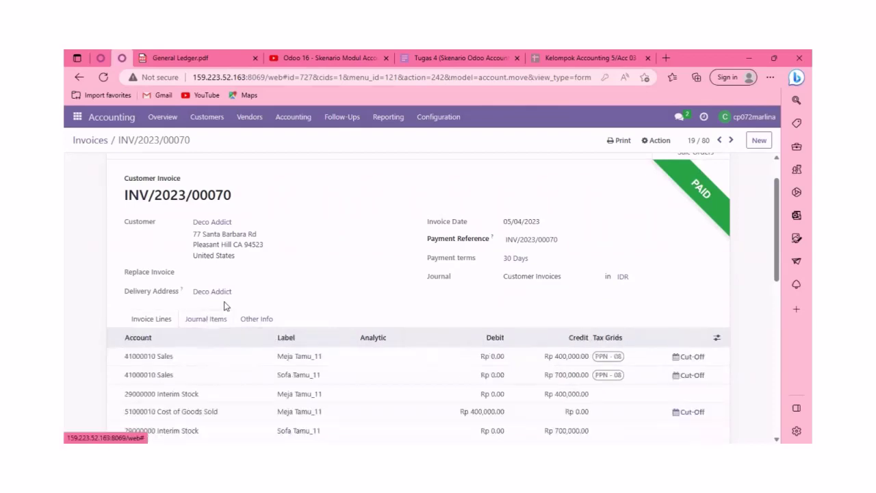
pyautogui.scroll(-1, 232, 301)
pyautogui.scroll(-1, 233, 301)
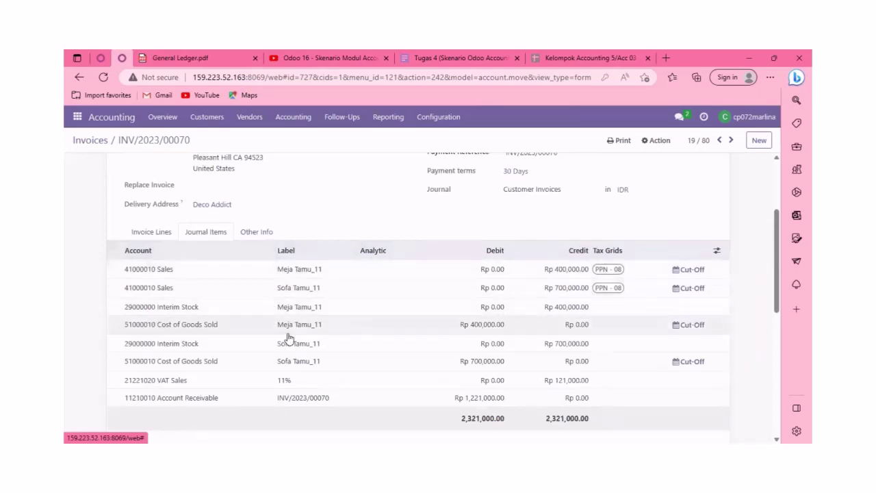
pyautogui.scroll(-2, 286, 339)
pyautogui.scroll(-3, 287, 339)
# Compare the invoice's journal items with its receivable, VAT Sales and Interim Stock entries in General Ledger.pdf
pyautogui.hotkey('ctrl', 'Tab')
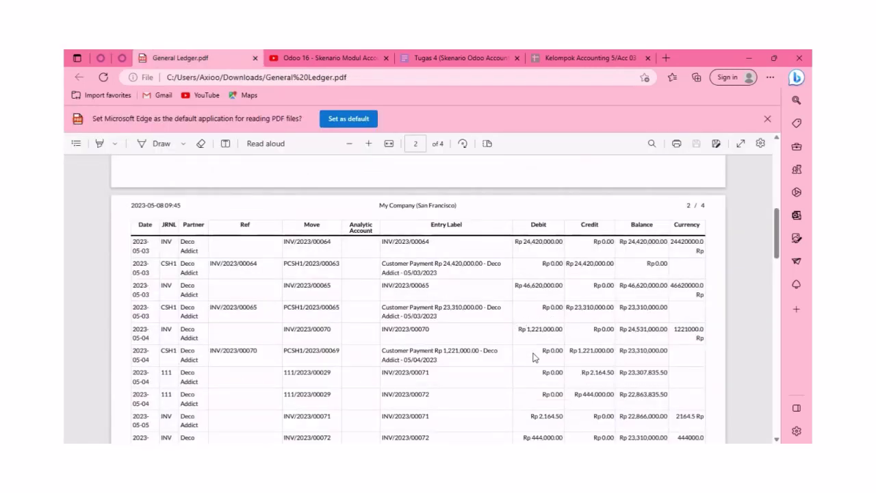
pyautogui.scroll(-3, 534, 355)
pyautogui.scroll(-5, 534, 356)
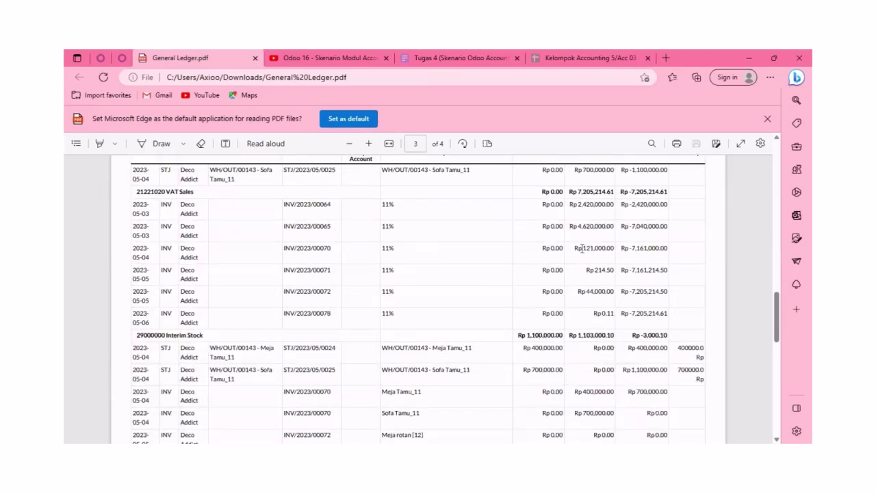
pyautogui.scroll(3, 567, 292)
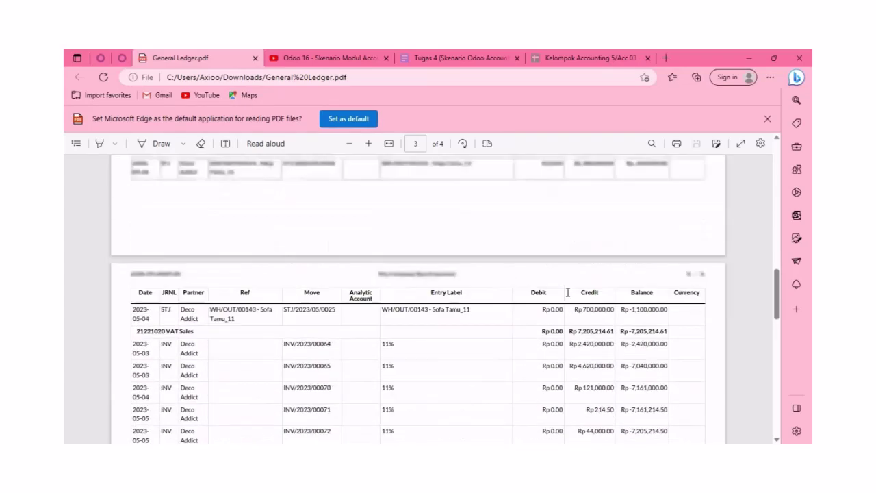
pyautogui.scroll(-6, 568, 291)
pyautogui.scroll(-5, 568, 292)
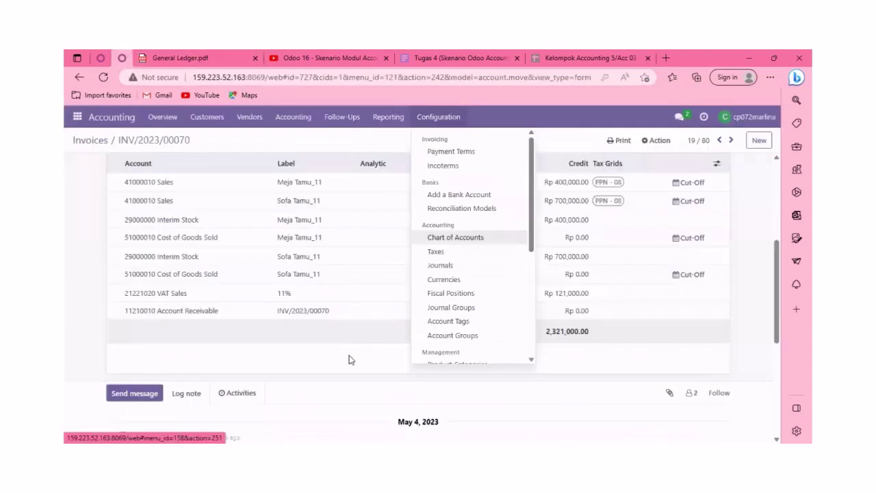
# Print the Trial Balance audit report with a start date of 05/05/2023 and open Trial Balance.pdf
pyautogui.click(349, 359)
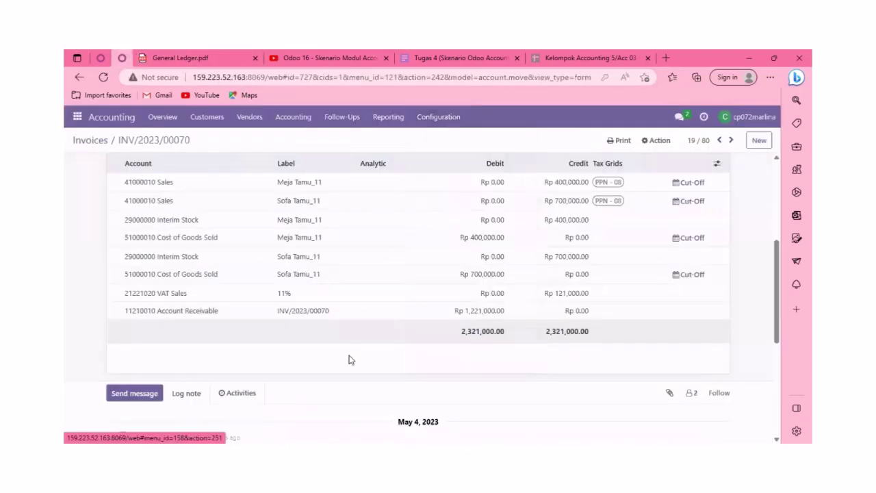
pyautogui.click(398, 122)
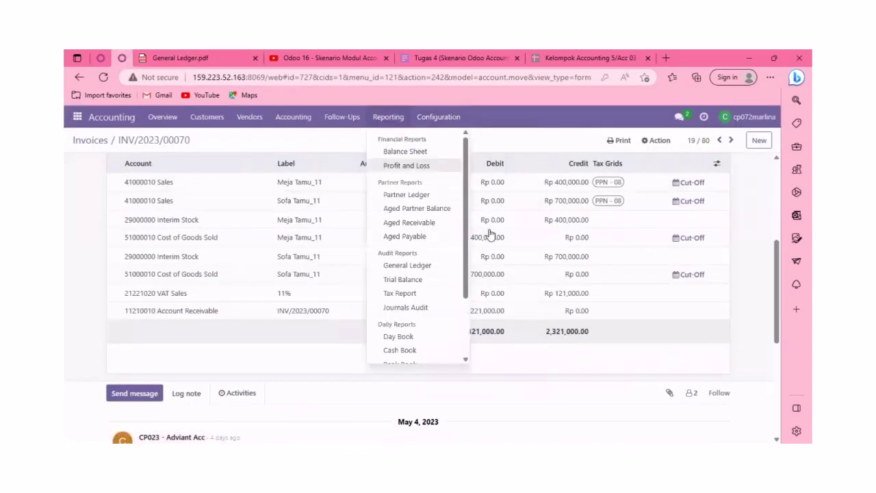
pyautogui.click(414, 280)
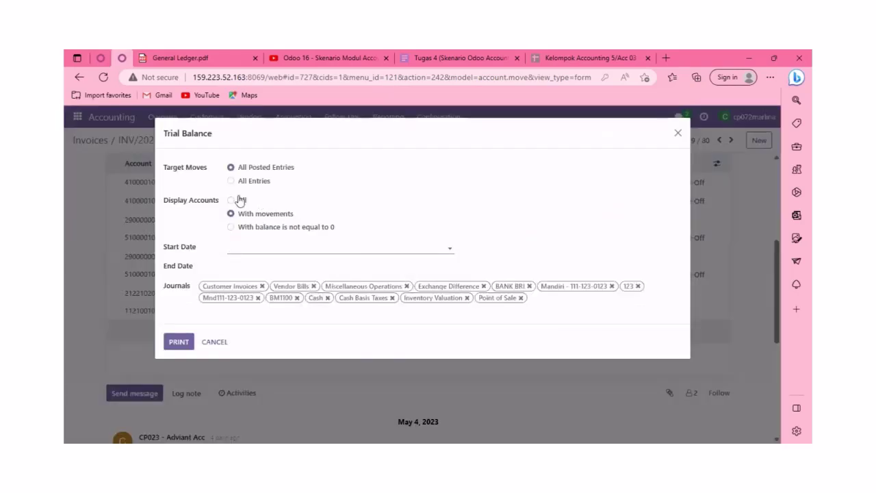
pyautogui.click(276, 251)
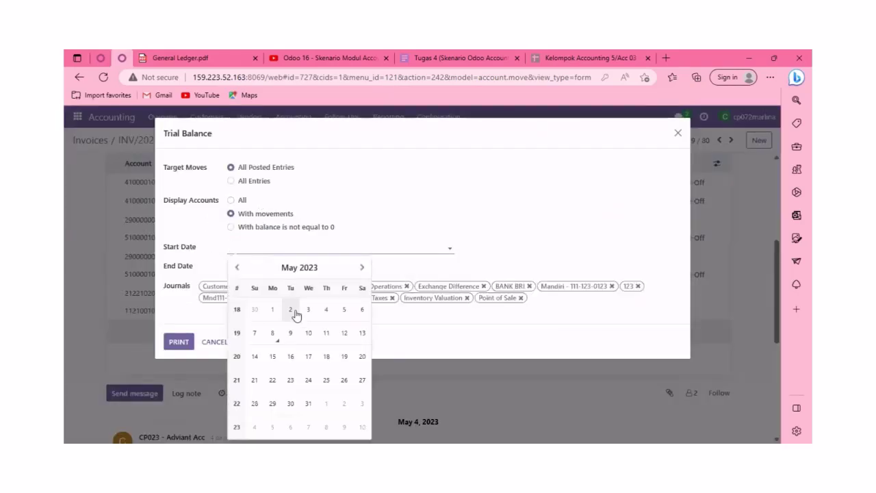
pyautogui.click(344, 310)
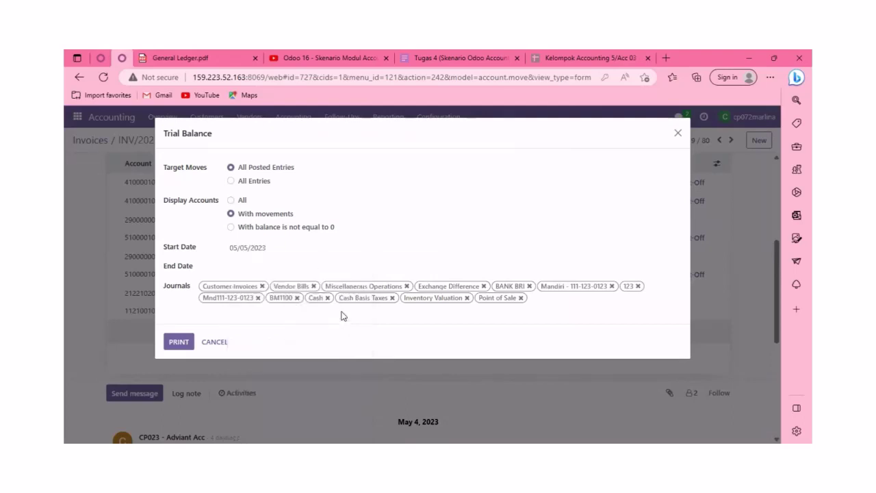
pyautogui.click(184, 341)
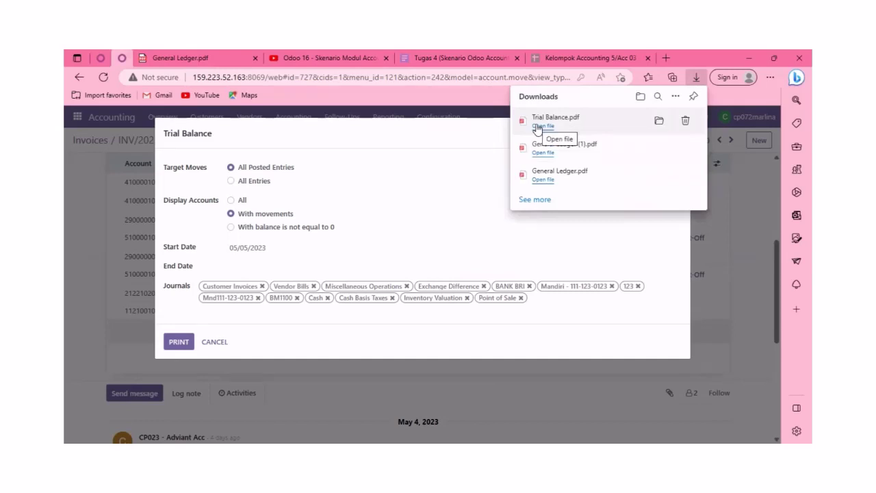
pyautogui.click(538, 127)
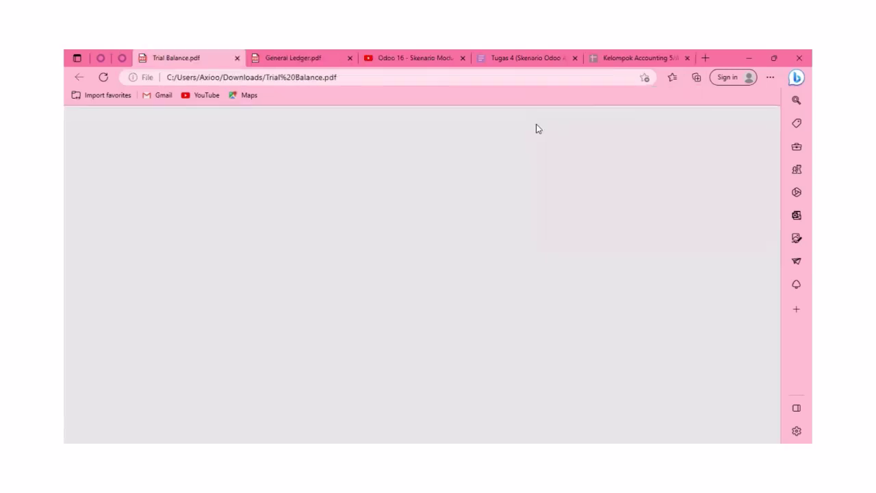
# Examine the accounts' debits, credits and balances in Trial Balance.pdf and return to the Trial Balance report options
pyautogui.scroll(-1, 490, 258)
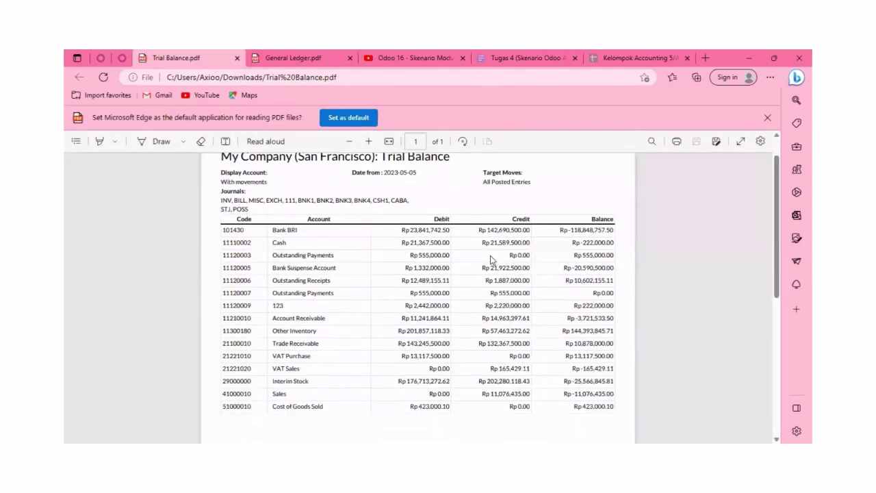
pyautogui.scroll(1, 490, 259)
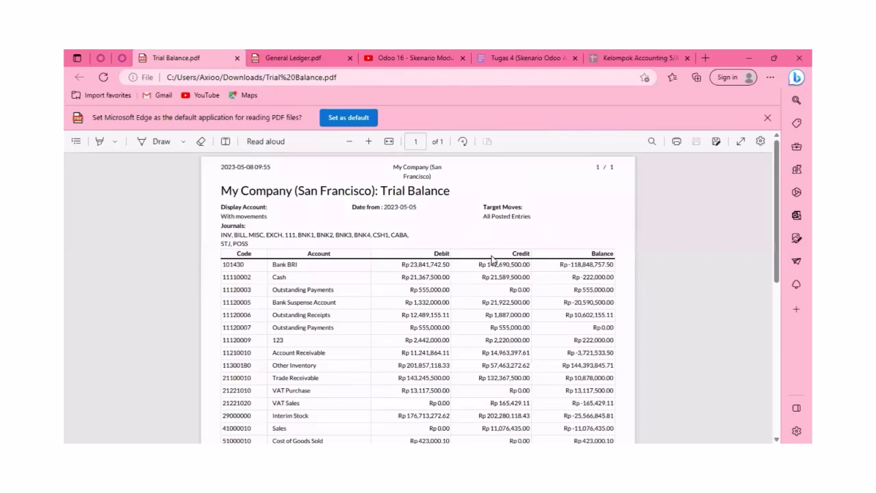
pyautogui.scroll(-2, 492, 259)
pyautogui.scroll(2, 500, 261)
pyautogui.scroll(-9, 507, 262)
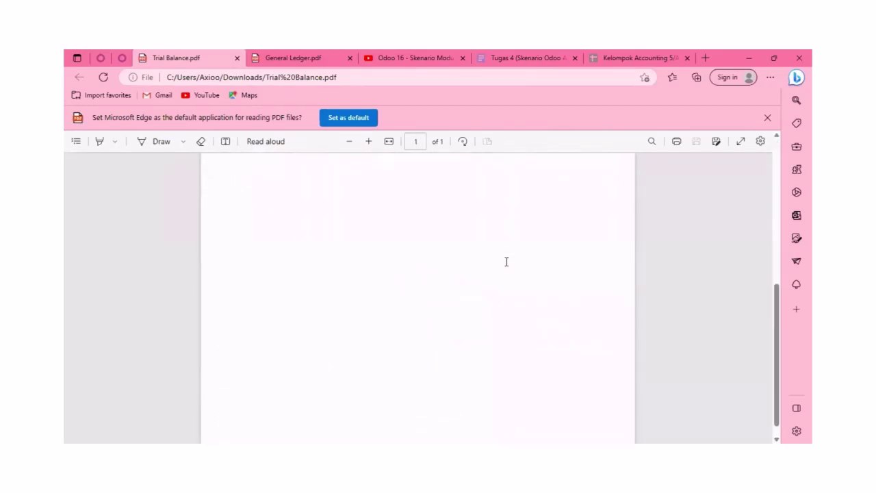
pyautogui.scroll(9, 506, 261)
pyautogui.scroll(-8, 505, 261)
pyautogui.scroll(8, 506, 260)
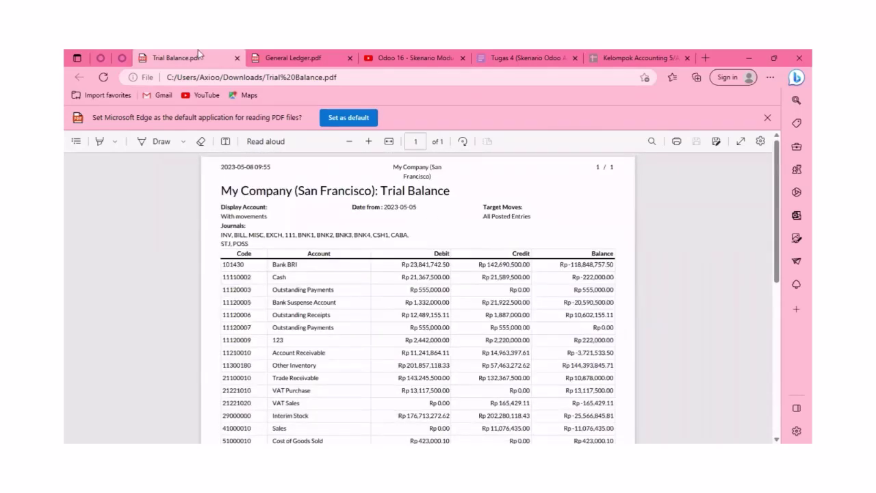
pyautogui.hotkey('ctrl', 'shift', 'Tab')
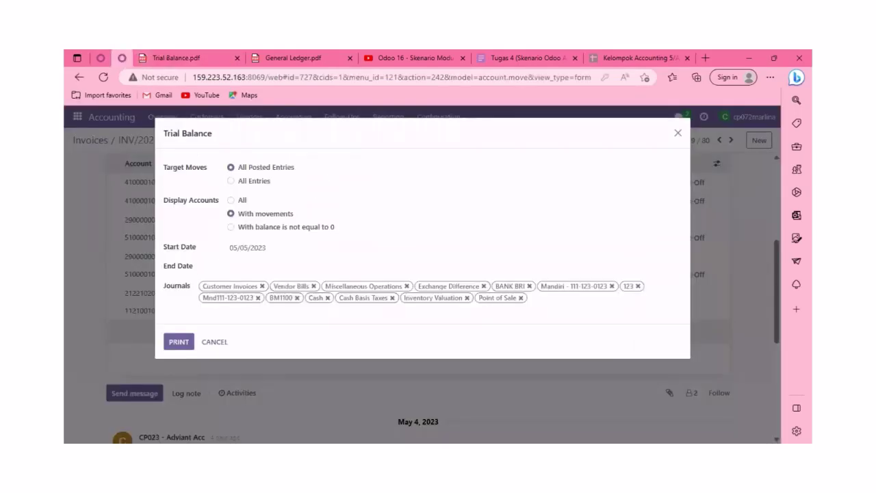
# Dismiss the Trial Balance options, print the Balance Sheet report with a start date of 05/05/2023 and open Financial Report.pdf
pyautogui.click(675, 133)
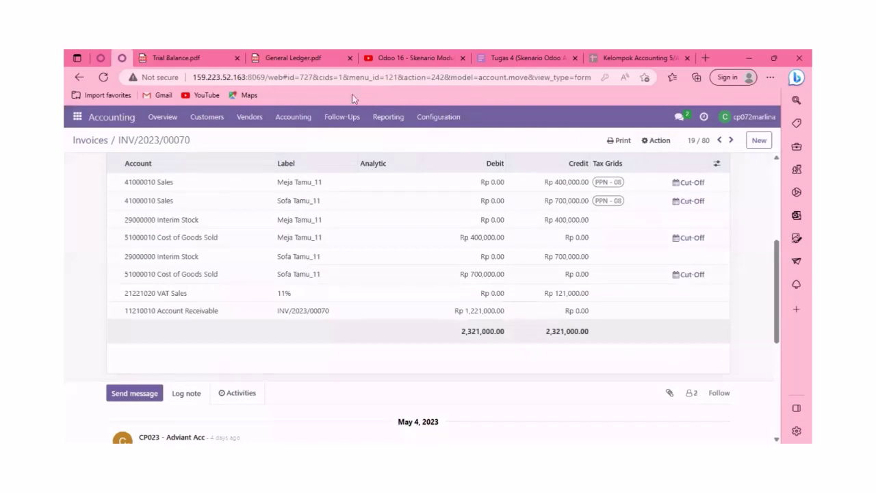
pyautogui.click(436, 121)
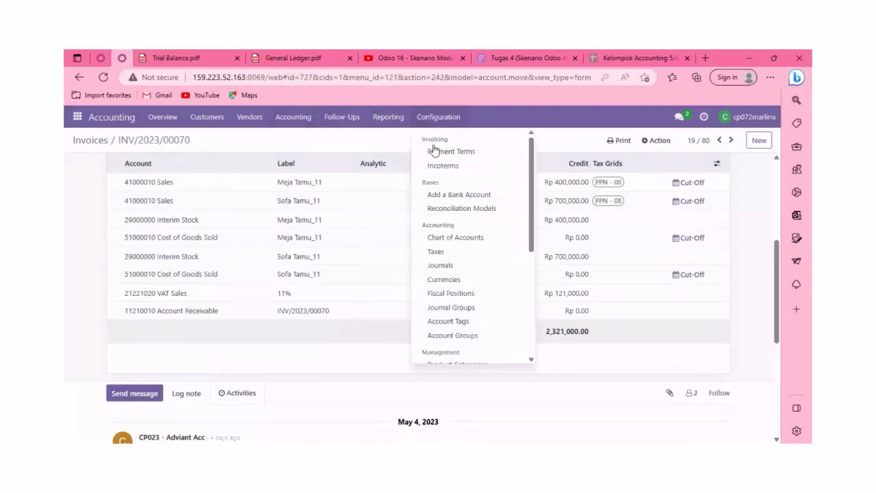
pyautogui.click(385, 116)
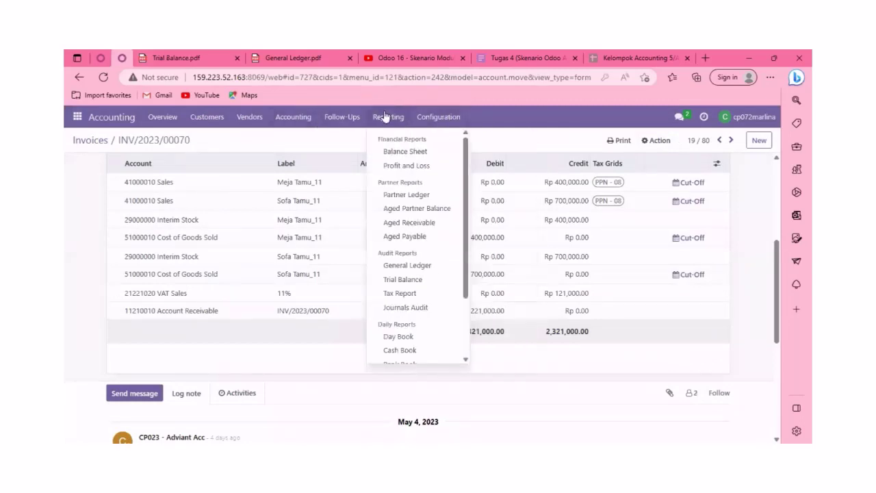
pyautogui.click(397, 150)
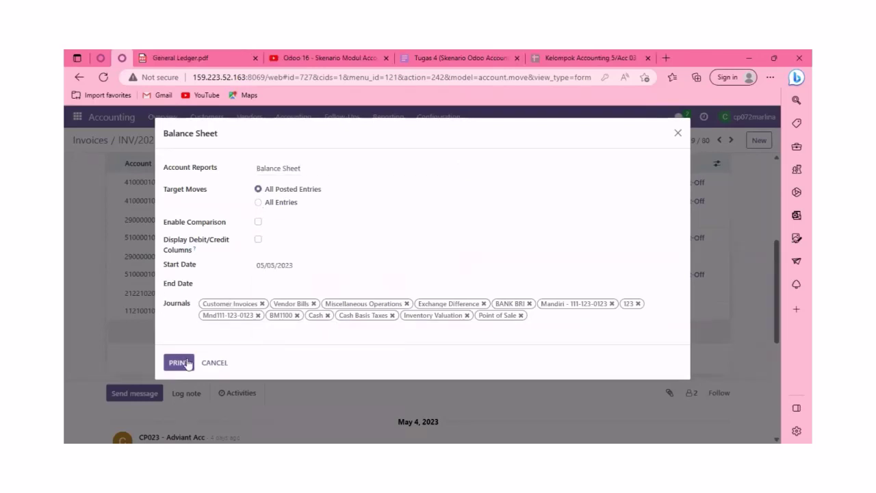
pyautogui.click(186, 363)
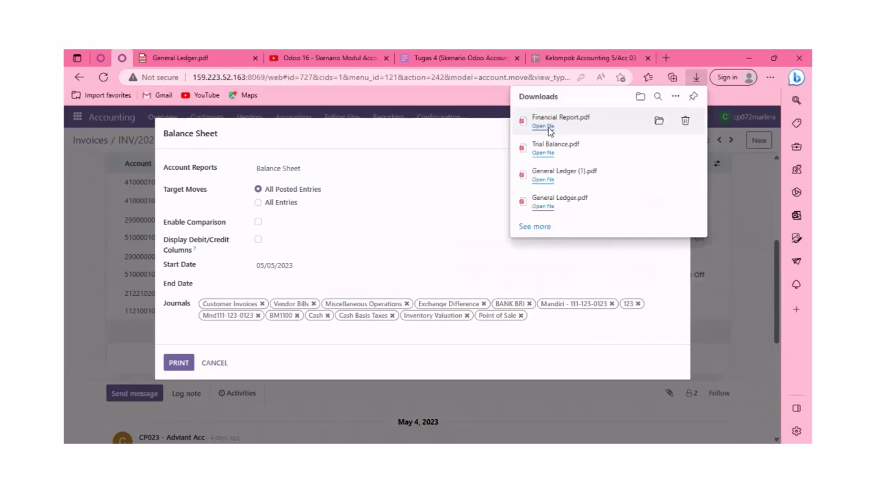
pyautogui.click(544, 127)
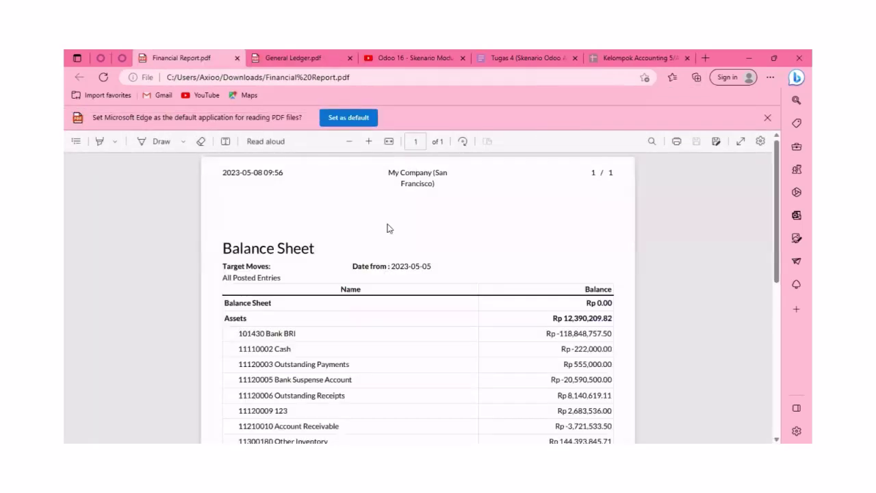
# Examine the account balances and the Profit (Loss) to report line of the Balance Sheet in Financial Report.pdf
pyautogui.scroll(-3, 399, 228)
pyautogui.scroll(3, 399, 228)
pyautogui.scroll(-10, 399, 228)
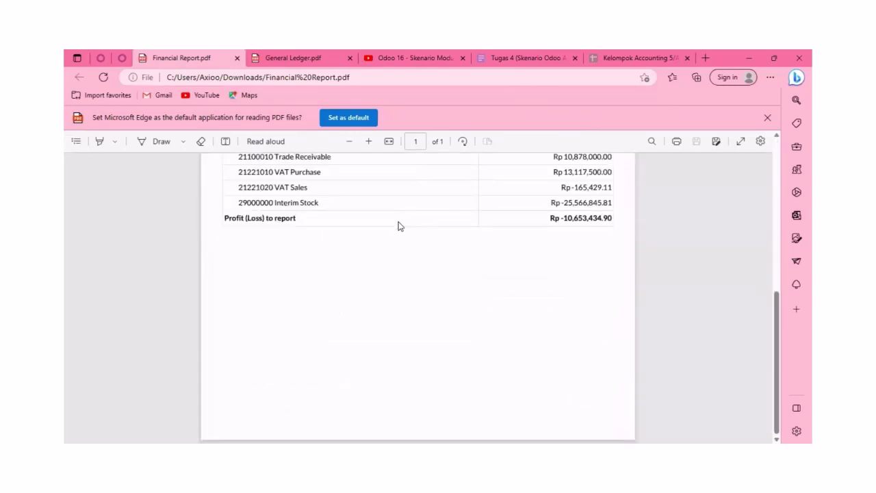
pyautogui.scroll(10, 399, 228)
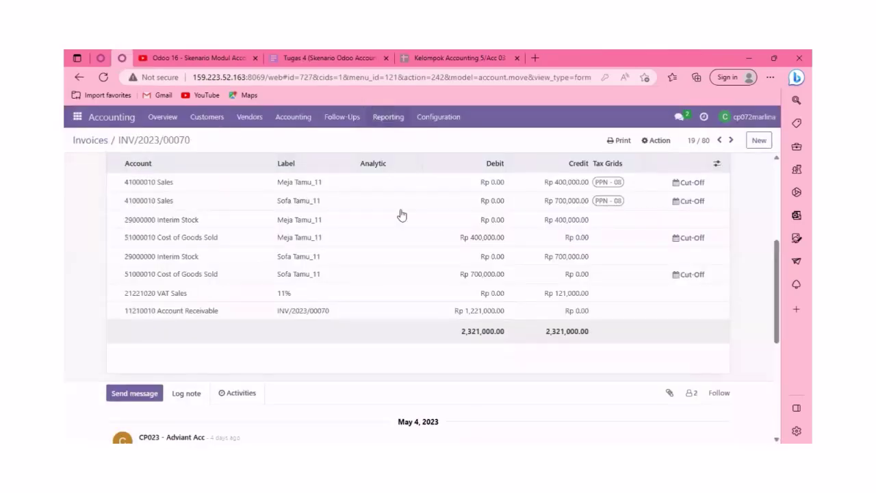
# Print the Profit and Loss financial report with a start date of 05/05/2023 and open Financial Report (1).pdf
pyautogui.click(388, 117)
pyautogui.scroll(-2, 402, 215)
pyautogui.scroll(3, 402, 215)
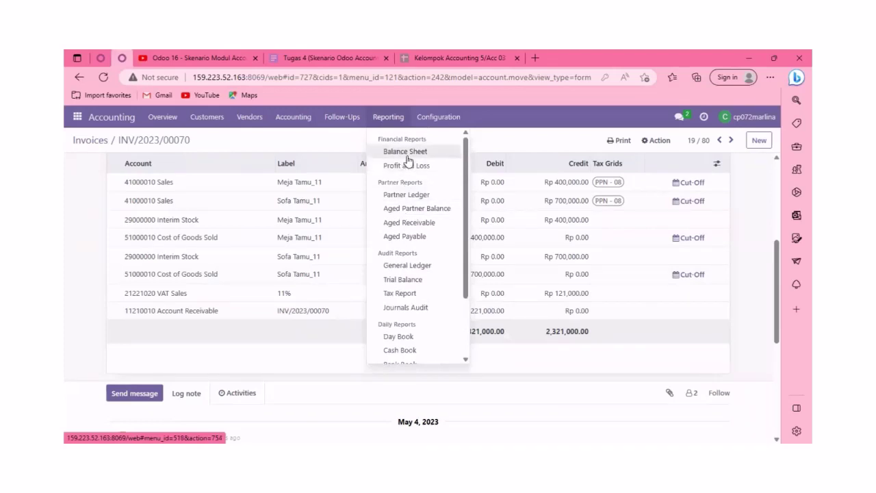
pyautogui.click(423, 167)
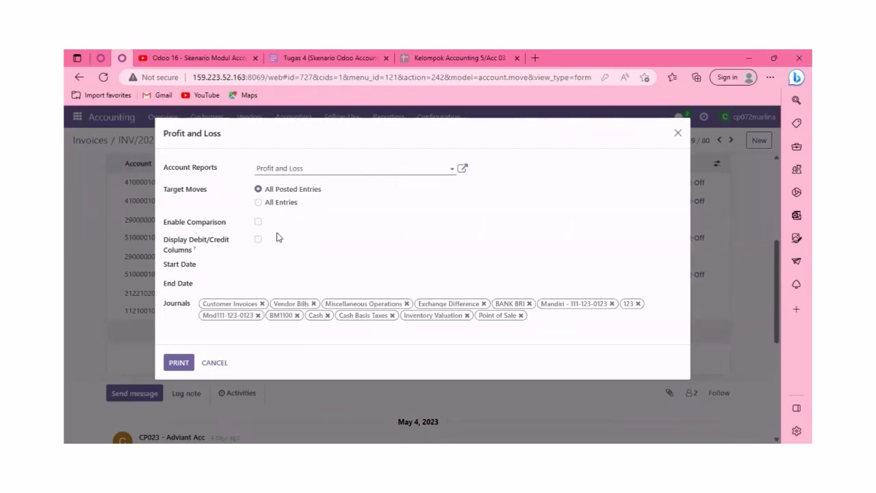
pyautogui.click(278, 269)
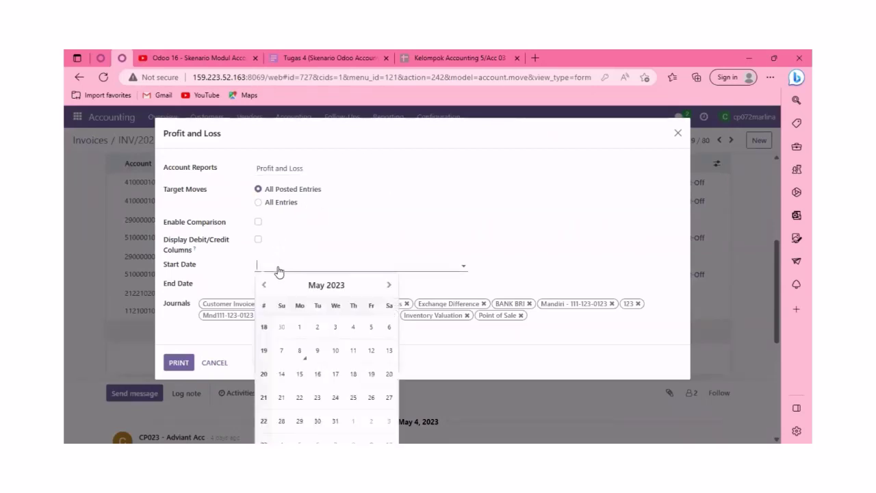
pyautogui.click(370, 329)
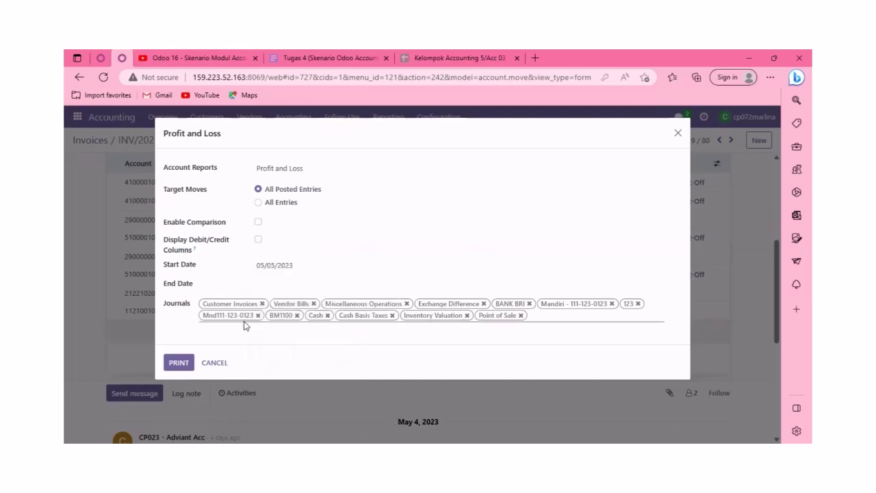
pyautogui.click(178, 362)
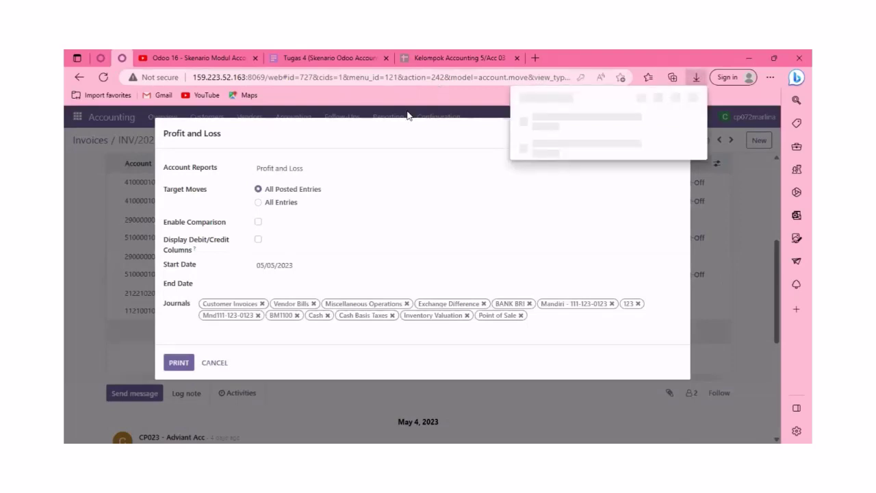
pyautogui.moveTo(534, 135)
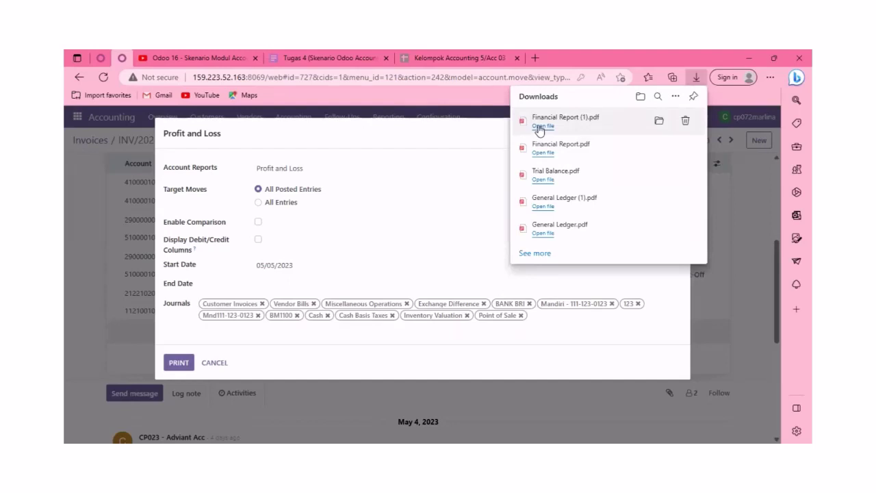
pyautogui.click(542, 126)
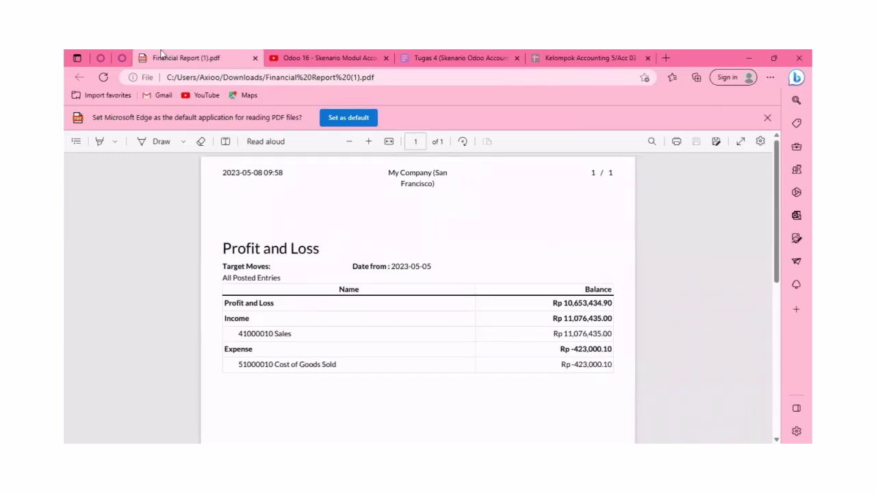
# Return from the Profit and Loss PDF to invoice INV/2023/00070 and view its header details
pyautogui.click(122, 57)
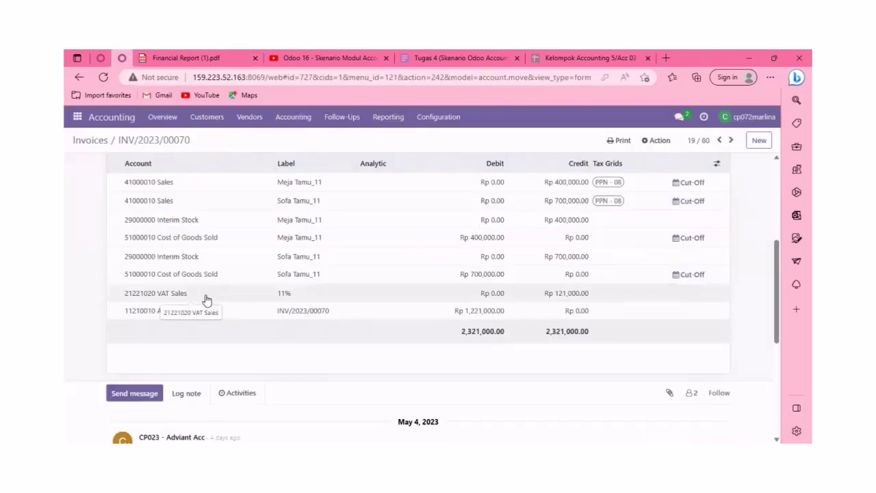
pyautogui.scroll(5, 210, 304)
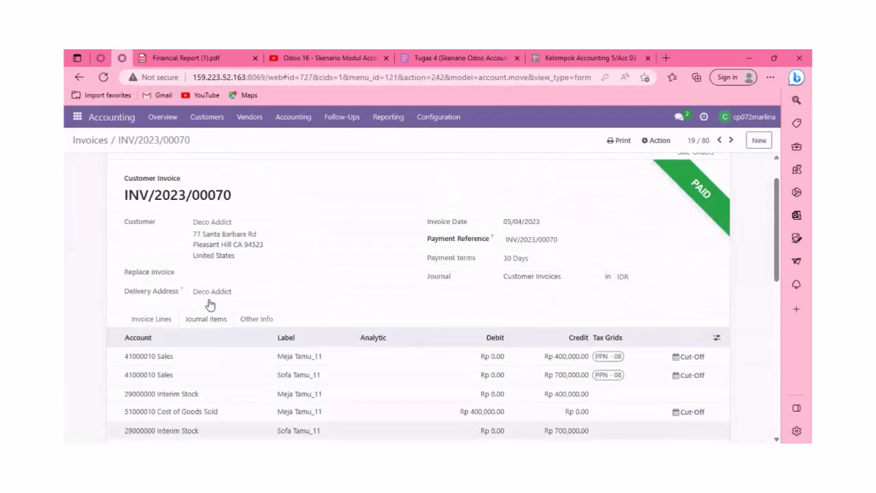